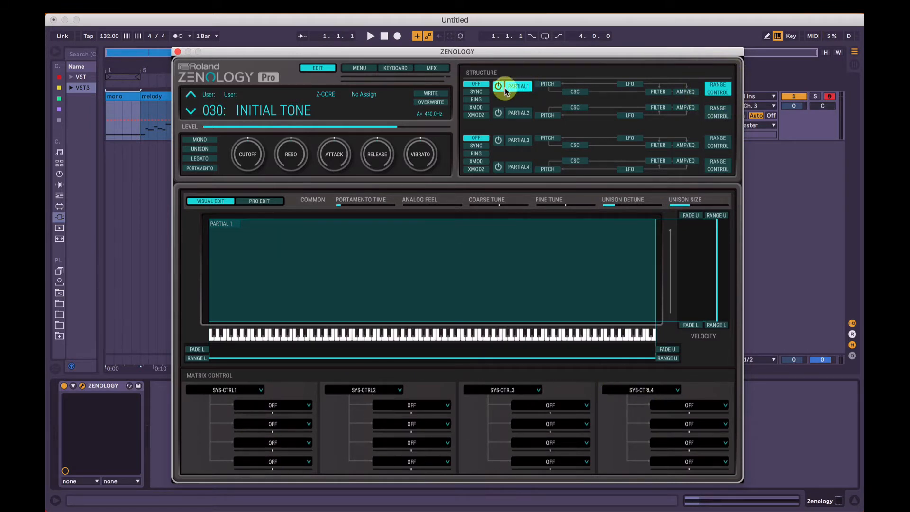
pyautogui.click(239, 390)
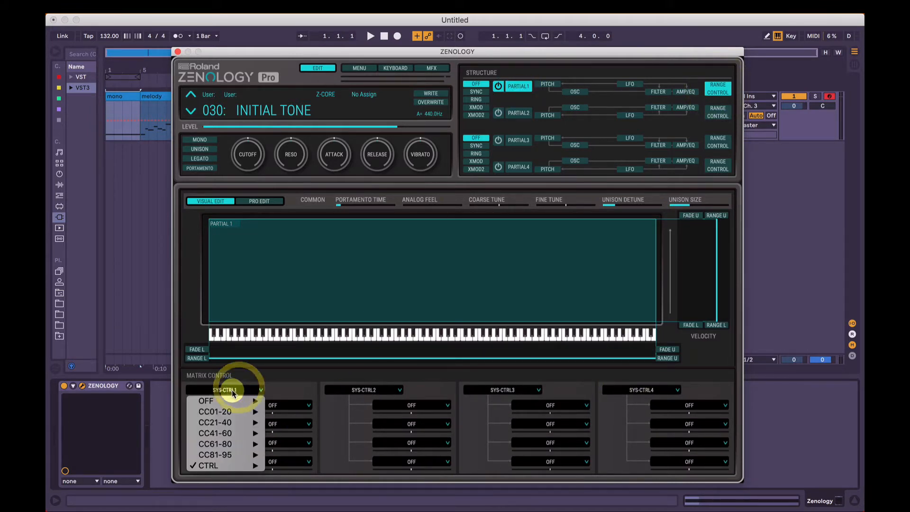
pyautogui.click(234, 392)
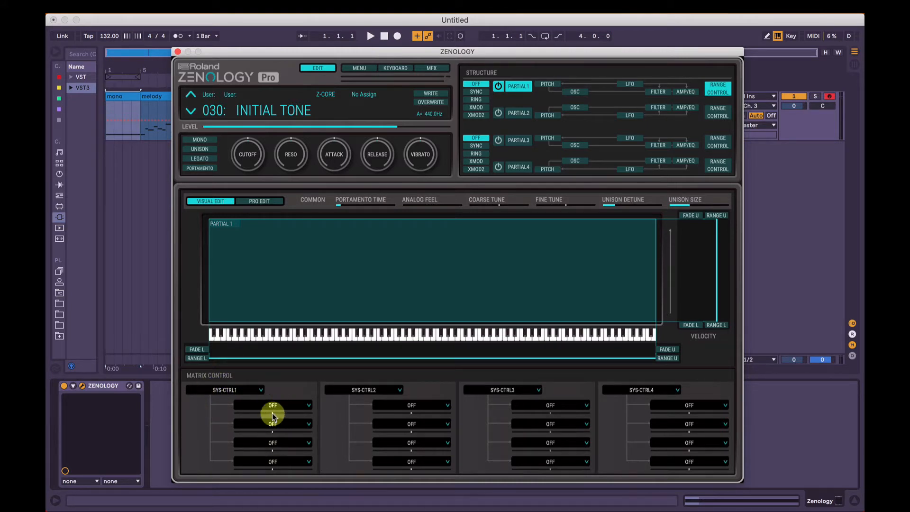
pyautogui.moveTo(272, 417); pyautogui.dragTo(225, 420)
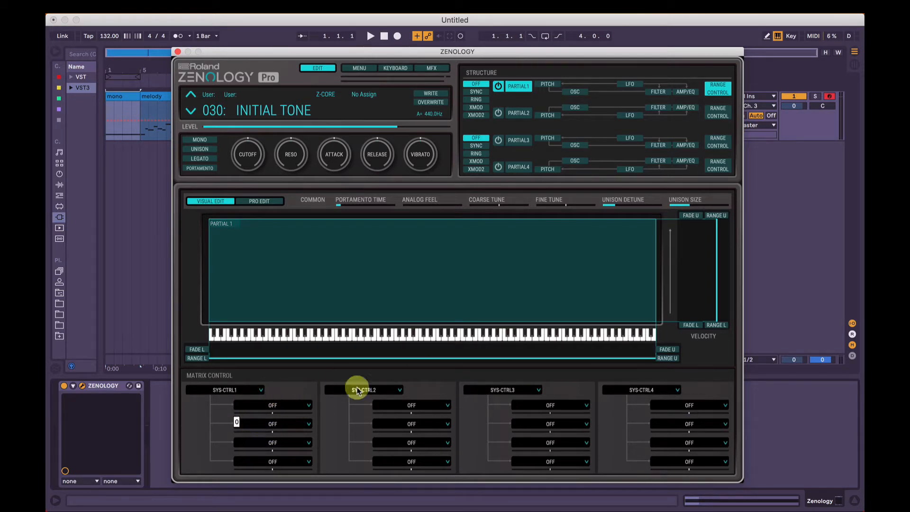
pyautogui.click(299, 372)
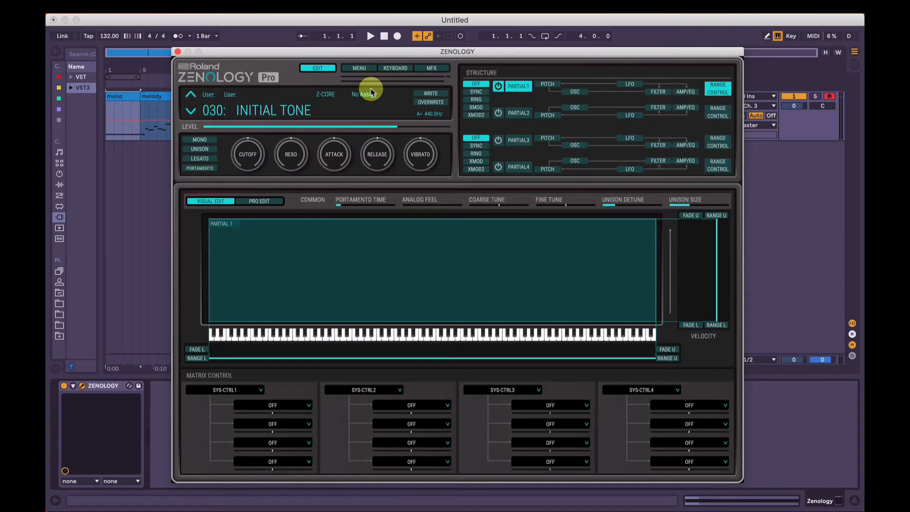
# - Move the synth window clear of the first track clips and set the CUTOFF knob to -34
pyautogui.moveTo(363, 52); pyautogui.dragTo(425, 74)
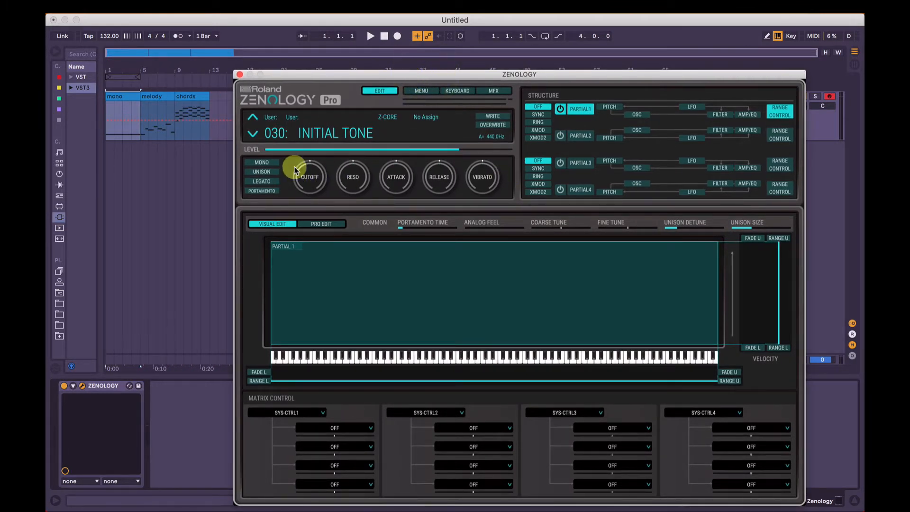
pyautogui.moveTo(534, 76); pyautogui.dragTo(485, 102)
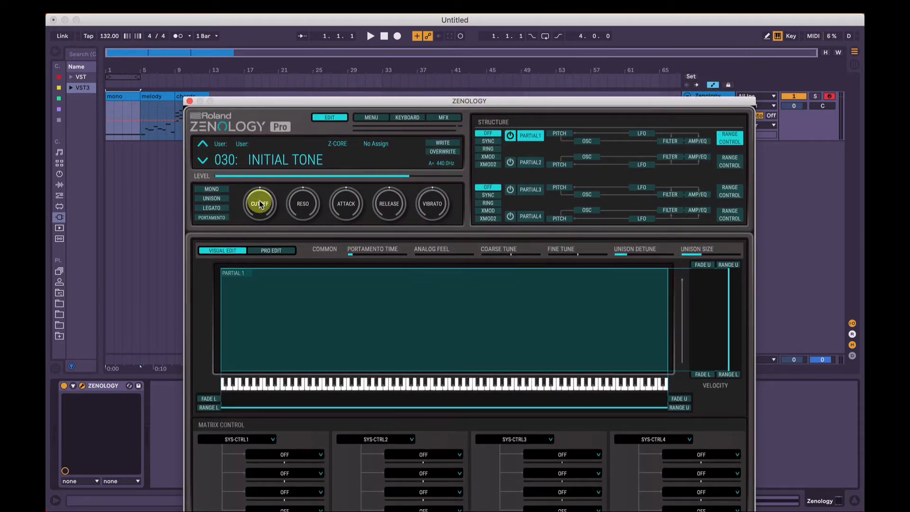
pyautogui.moveTo(260, 183); pyautogui.dragTo(263, 209)
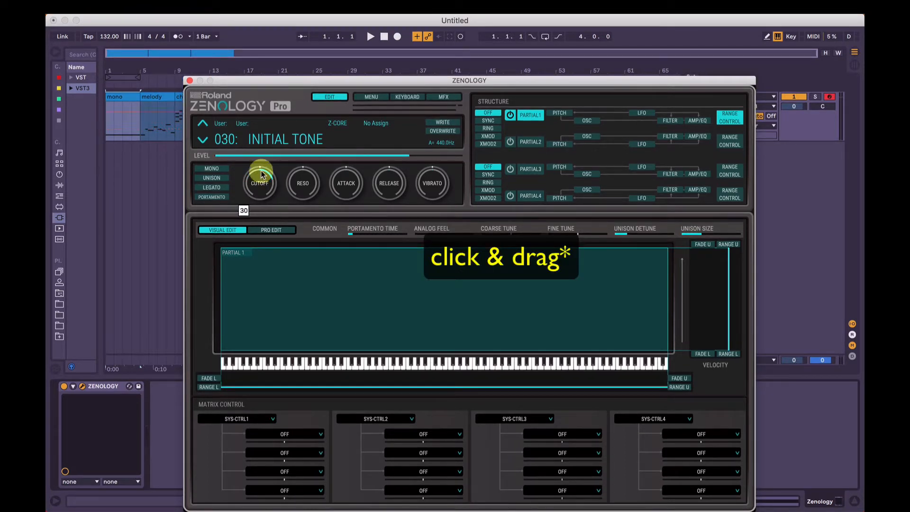
pyautogui.moveTo(262, 175); pyautogui.dragTo(243, 183)
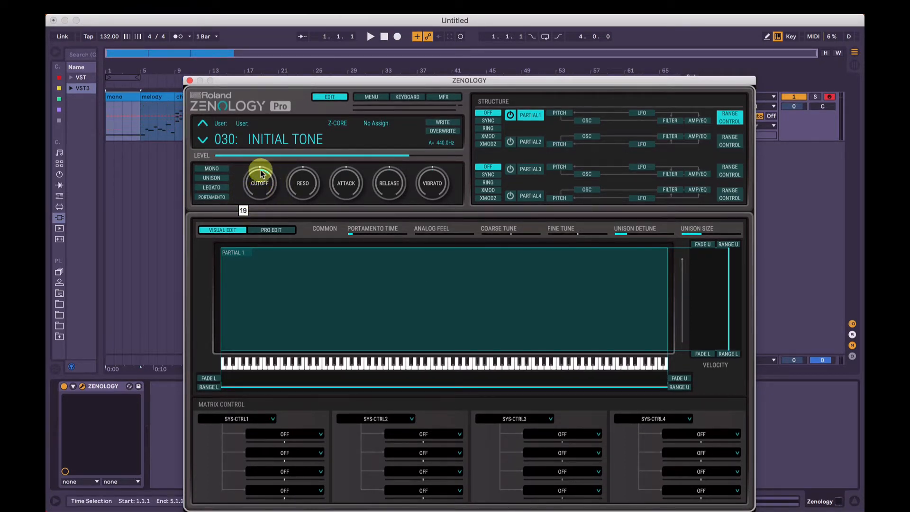
pyautogui.moveTo(296, 173); pyautogui.dragTo(268, 212)
# - Draw a rising CUTOFF automation ramp across the mono clip, starting at -34, and play it back
pyautogui.click(108, 130)
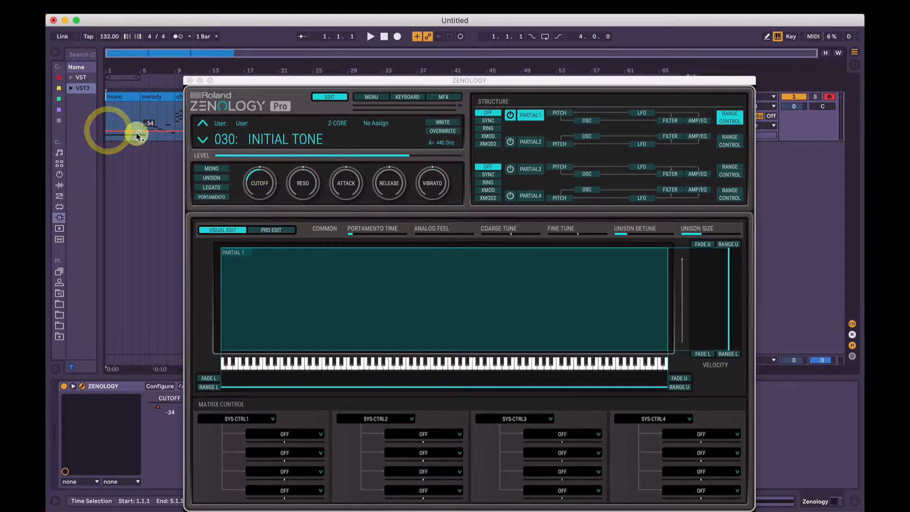
pyautogui.moveTo(137, 133); pyautogui.dragTo(138, 106)
pyautogui.press('space')
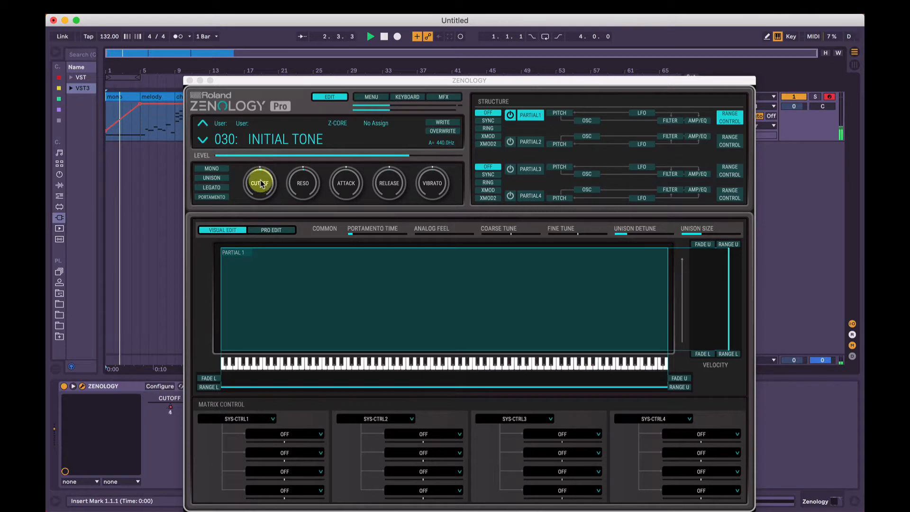
pyautogui.press('space')
# - Delete the CUTOFF automation ramp, remove CUTOFF from the ZENOLOGY device's parameter panel and collapse the panel
pyautogui.click(139, 103)
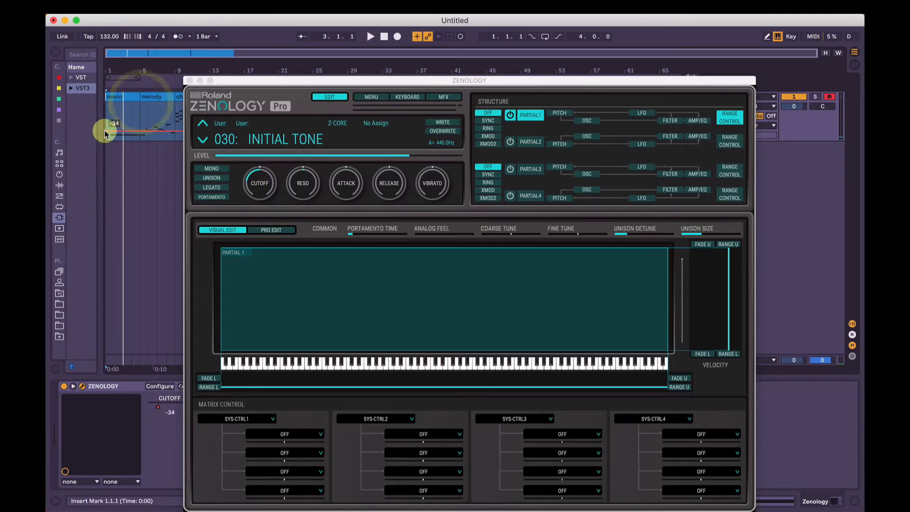
pyautogui.click(161, 386)
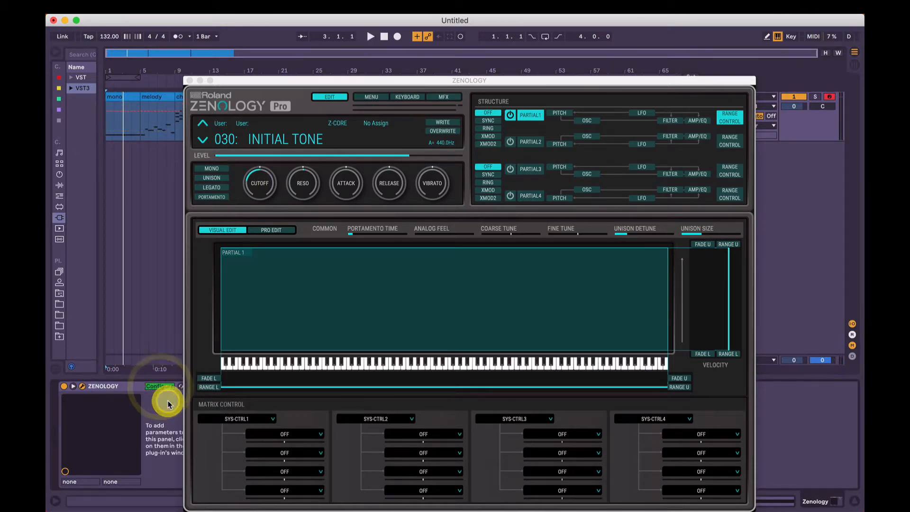
pyautogui.click(73, 387)
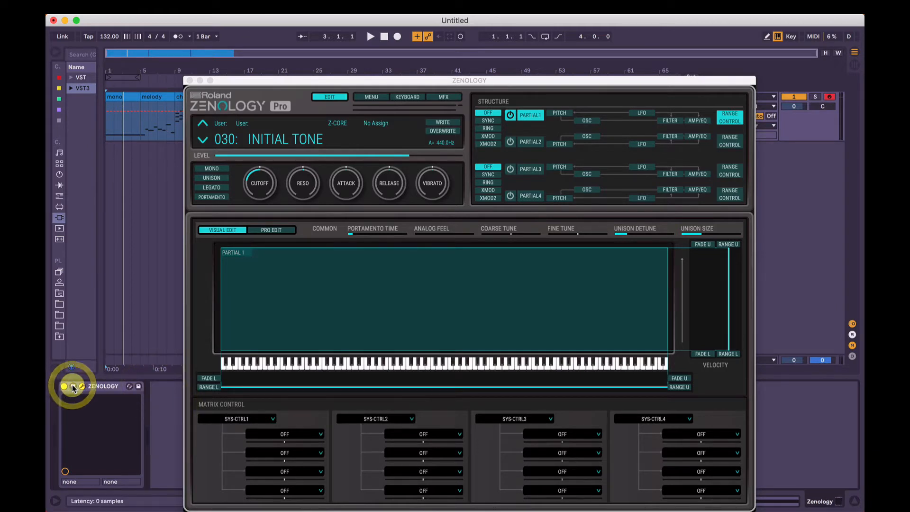
# - Add CUTOFF and RESO to the ZENOLOGY device's configured parameters, setting CUTOFF to -17 and RESO to 13
pyautogui.click(73, 386)
pyautogui.click(69, 404)
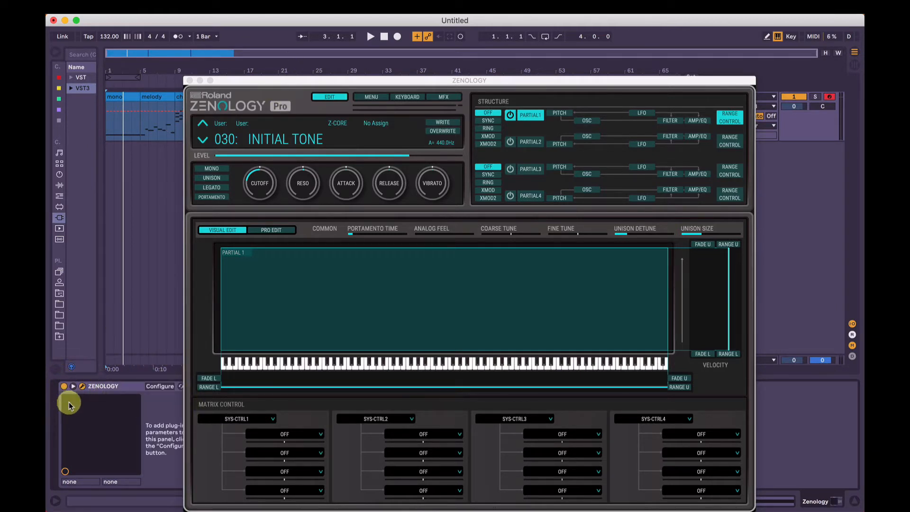
pyautogui.click(261, 185)
pyautogui.moveTo(263, 188); pyautogui.dragTo(266, 184)
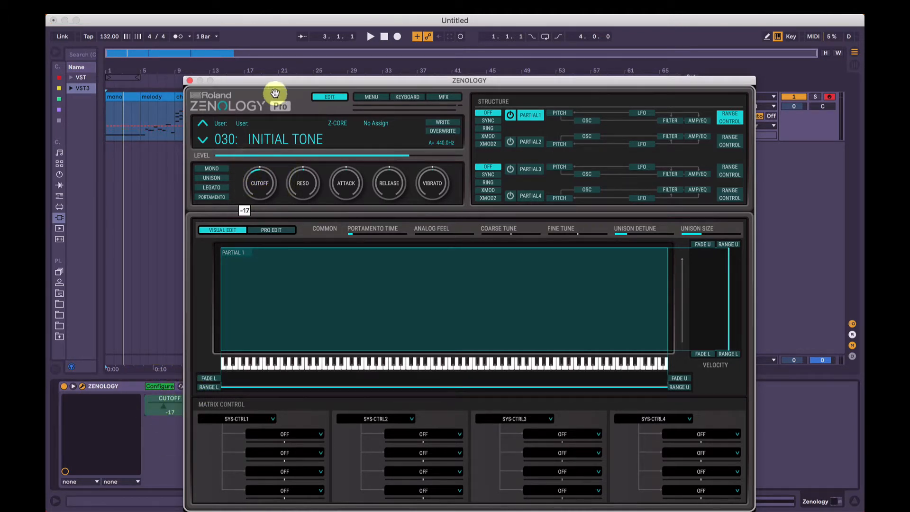
pyautogui.moveTo(281, 77); pyautogui.dragTo(310, 76)
pyautogui.moveTo(335, 167); pyautogui.dragTo(324, 179)
pyautogui.click(171, 385)
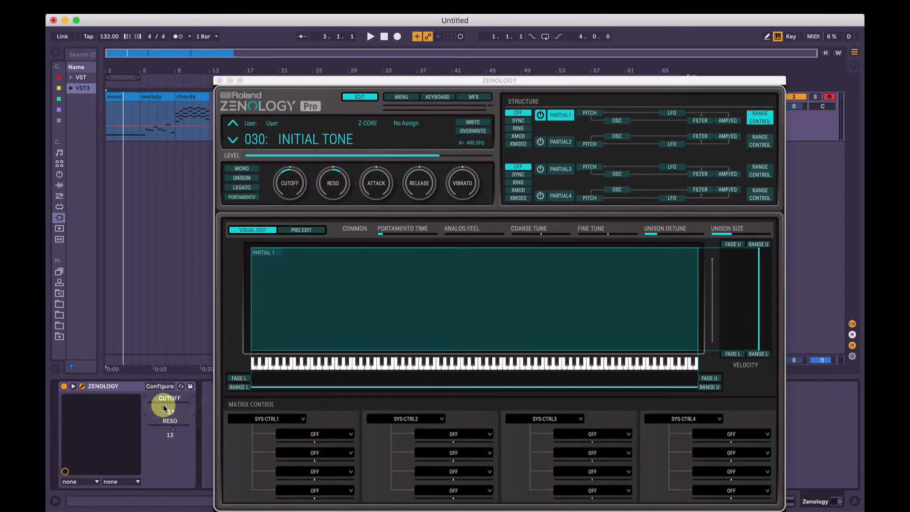
# - Show the CUTOFF automation, draw a rise across the mono clip starting at -17, and play it back
pyautogui.rightClick(165, 407)
pyautogui.click(175, 410)
pyautogui.click(109, 126)
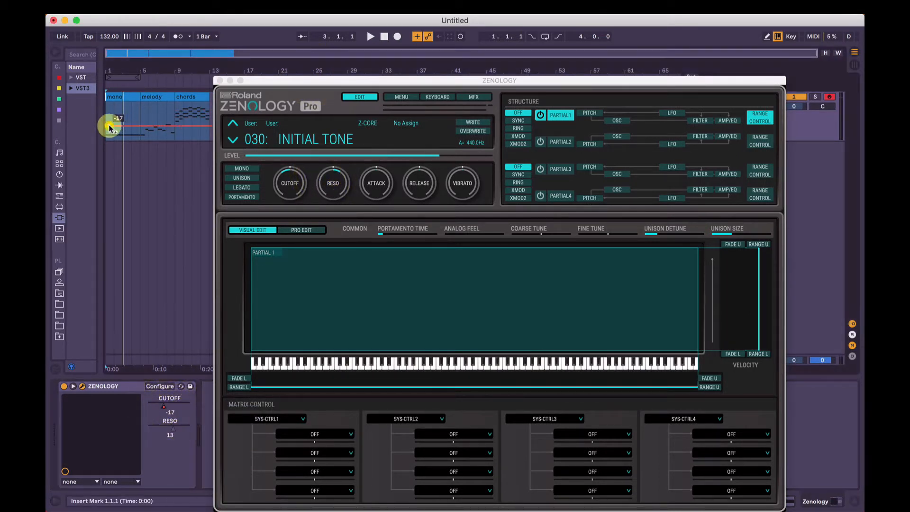
pyautogui.click(144, 126)
pyautogui.moveTo(144, 126); pyautogui.dragTo(141, 107)
pyautogui.click(303, 185)
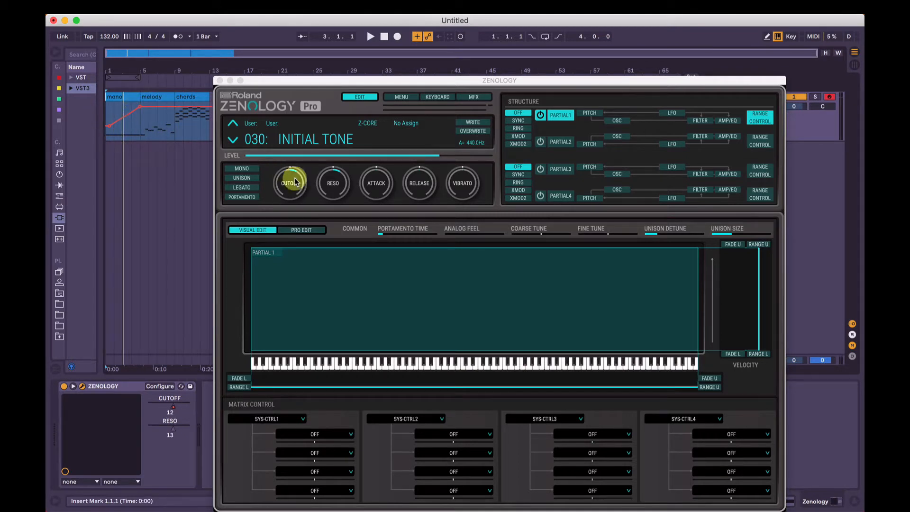
pyautogui.click(166, 406)
pyautogui.press('space')
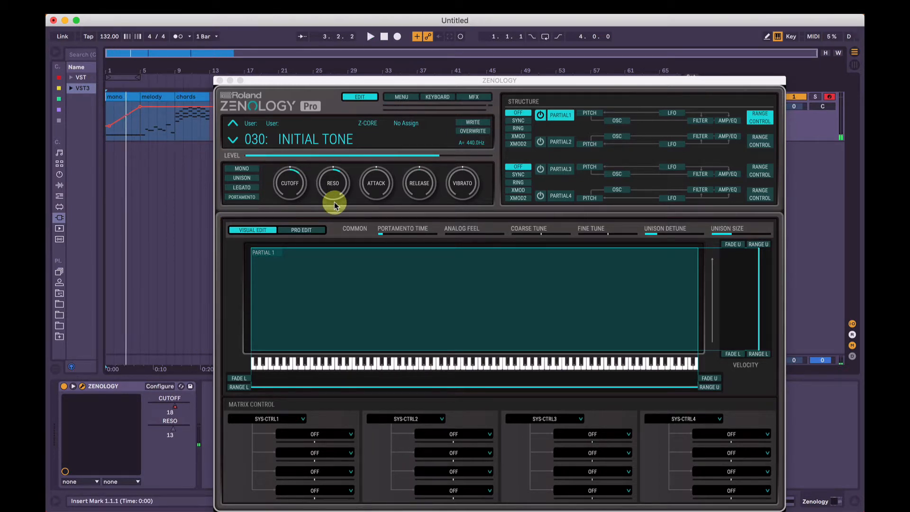
# - Switch Partial 1's oscillator type to VA and play back the cutoff sweep with it
pyautogui.click(618, 122)
pyautogui.click(303, 260)
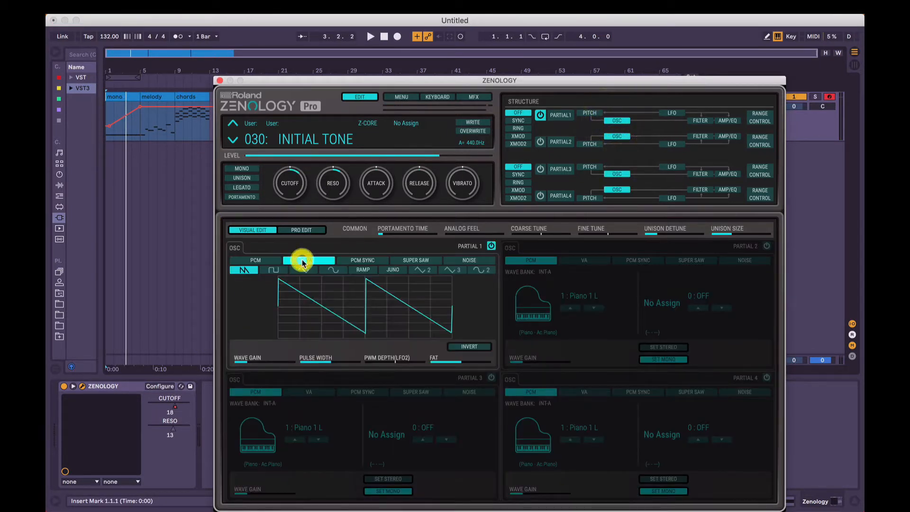
pyautogui.click(288, 322)
pyautogui.press('space')
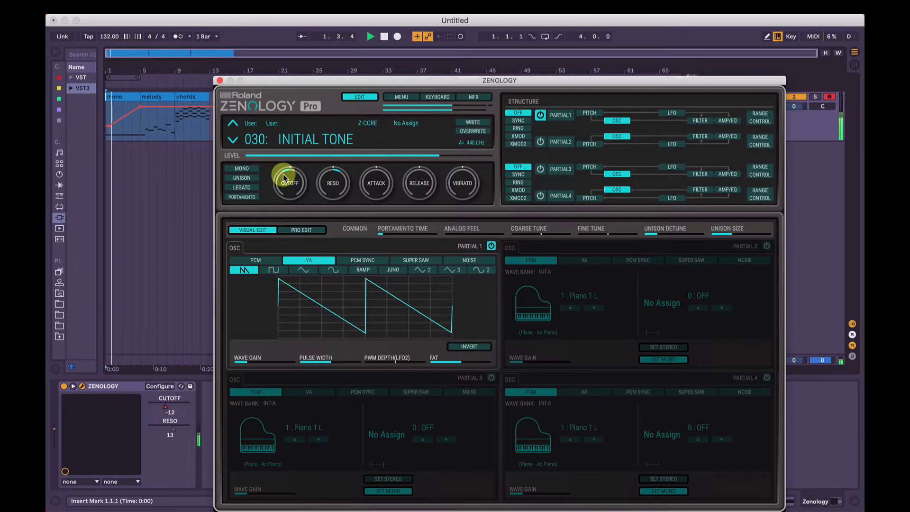
pyautogui.click(167, 163)
pyautogui.press('space')
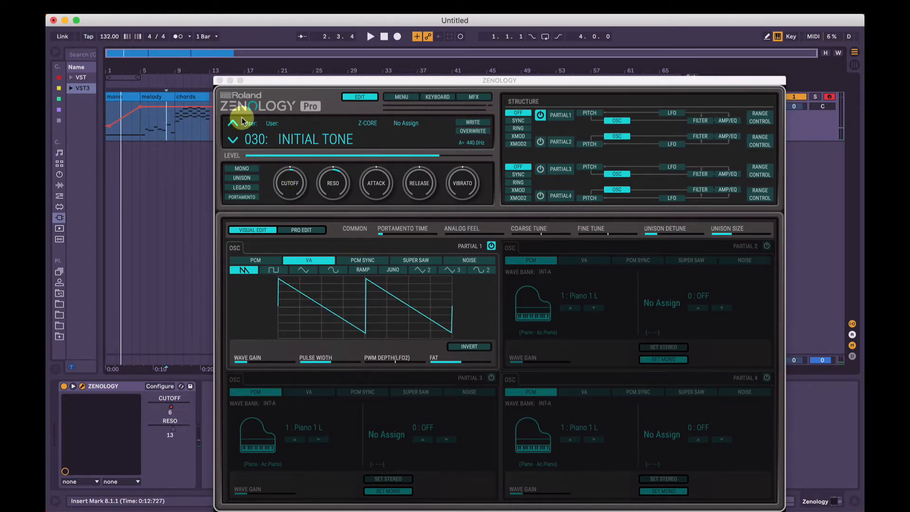
# - Delete the CUTOFF automation points, remove CUTOFF and RESO from the ZENOLOGY device's parameter panel and collapse the panel
pyautogui.click(138, 106)
pyautogui.click(108, 127)
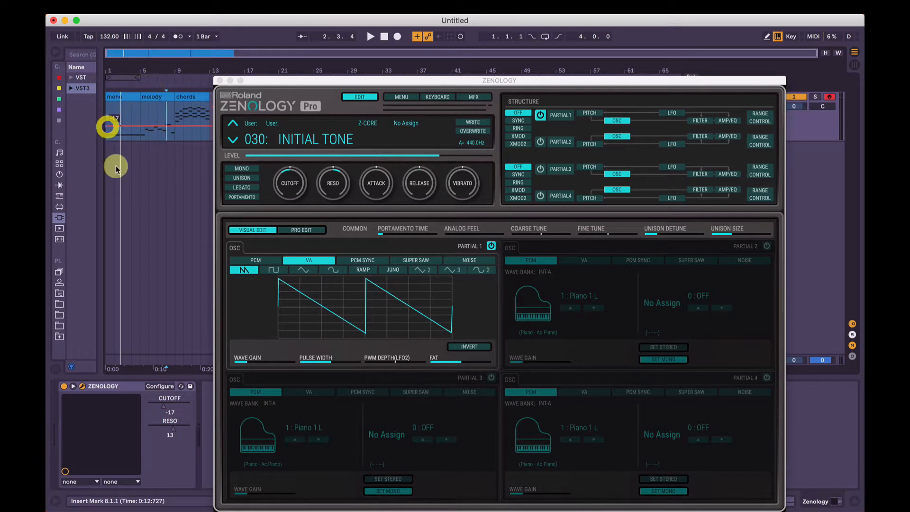
pyautogui.click(164, 386)
pyautogui.click(164, 406)
pyautogui.press('Delete')
pyautogui.click(165, 406)
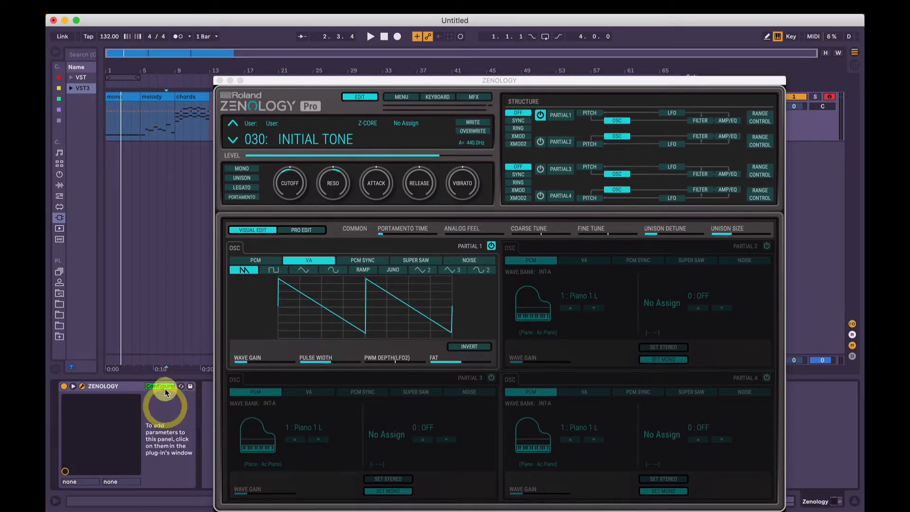
pyautogui.click(163, 386)
pyautogui.click(73, 386)
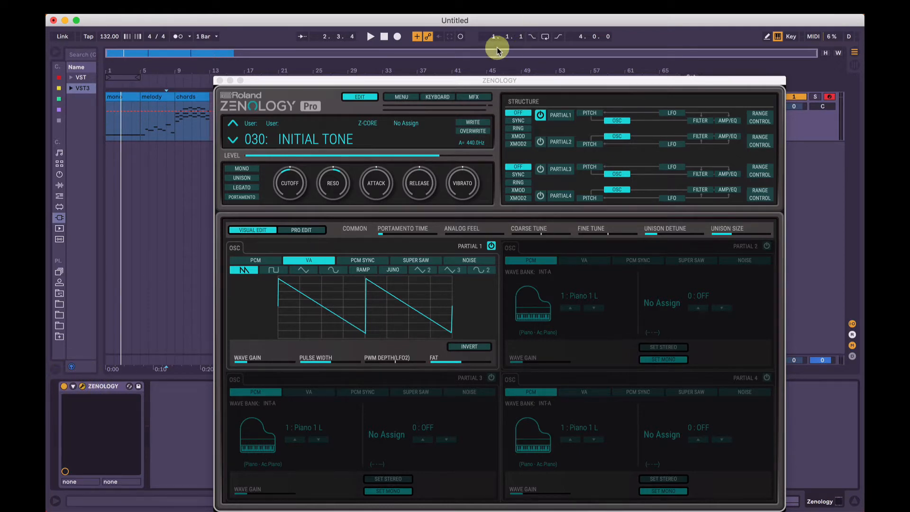
# - Return the CUTOFF and RESO knobs to their centre positions and move the synth window higher so all of it fits
pyautogui.click(289, 189)
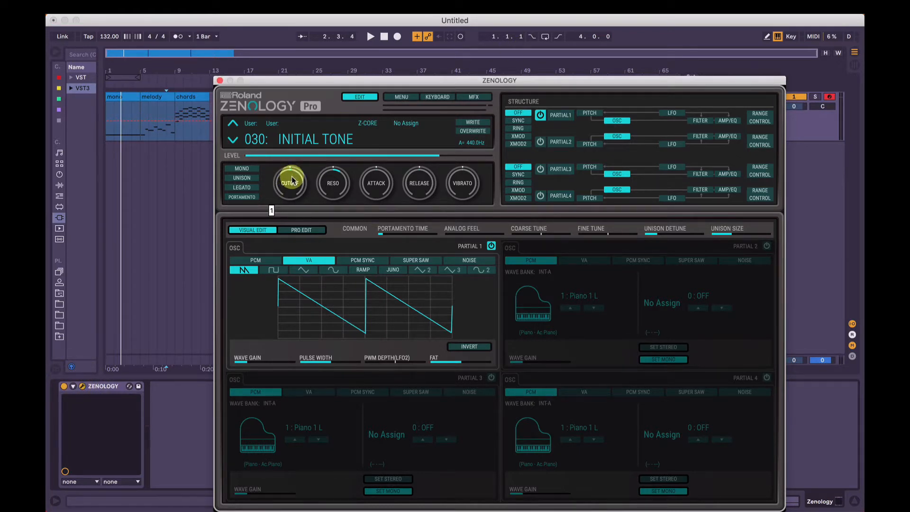
pyautogui.click(334, 181)
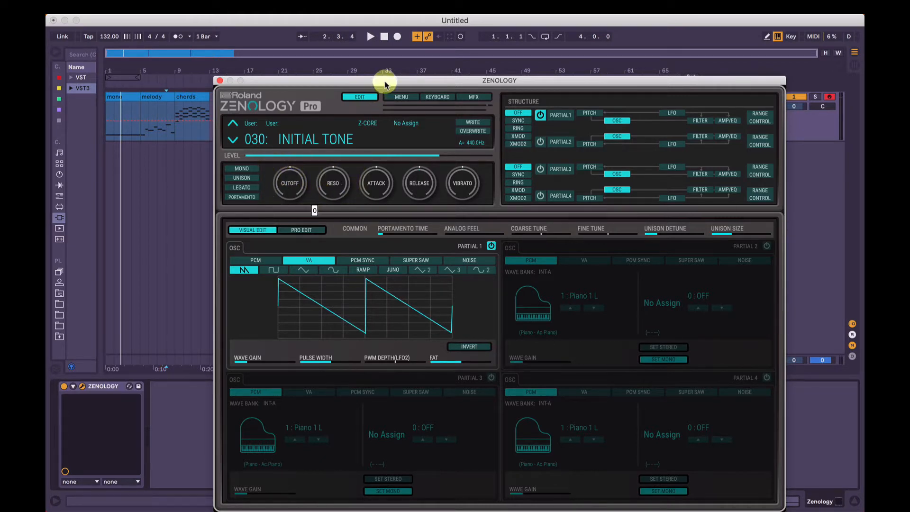
pyautogui.moveTo(384, 80); pyautogui.dragTo(382, 36)
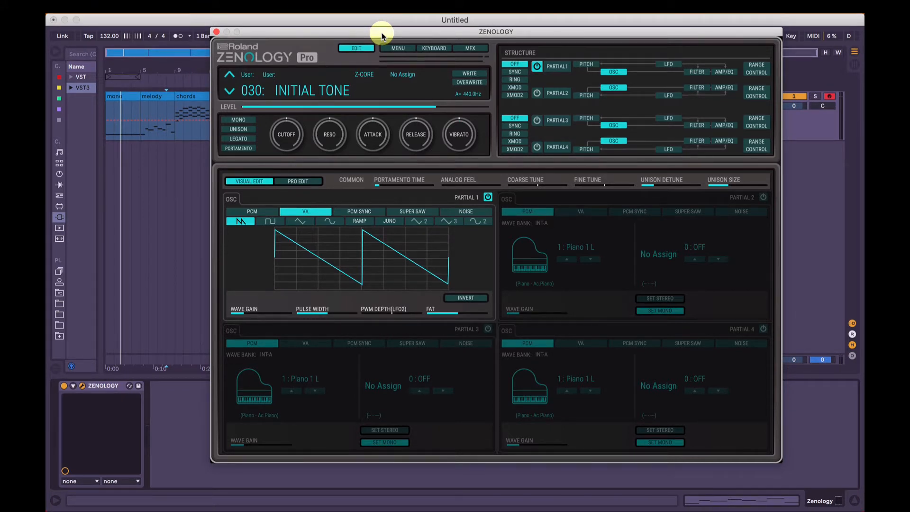
pyautogui.moveTo(382, 36); pyautogui.dragTo(382, 35)
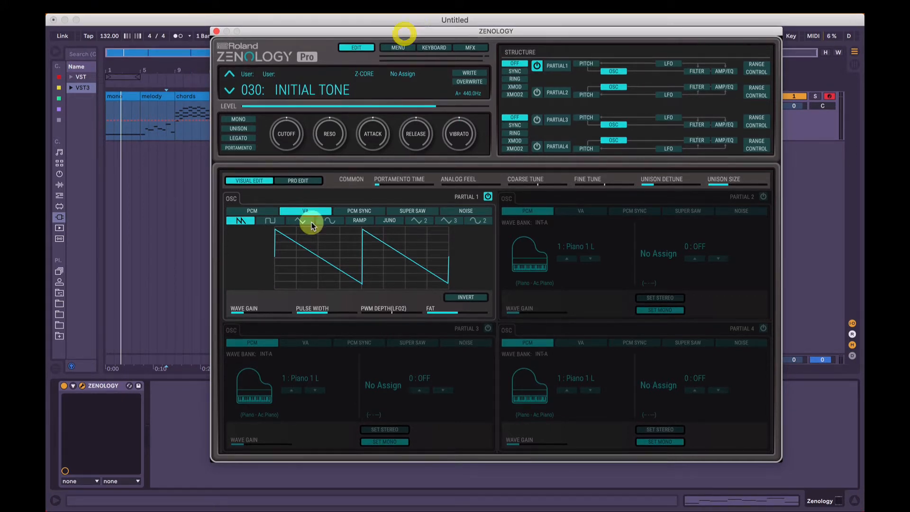
# - Map Partial 1's PULSE WIDTH to MIDI CC #28 with Learn MIDI CC and check the assignment
pyautogui.rightClick(328, 314)
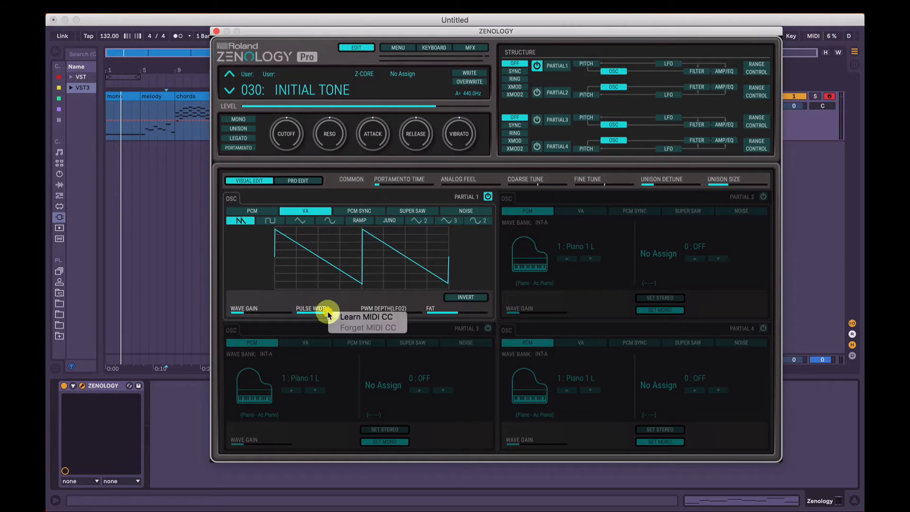
pyautogui.click(351, 317)
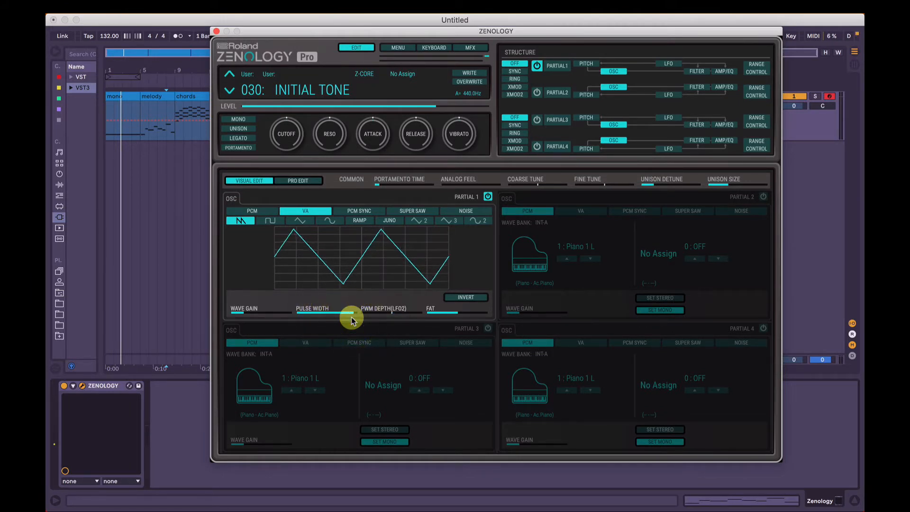
pyautogui.rightClick(334, 321)
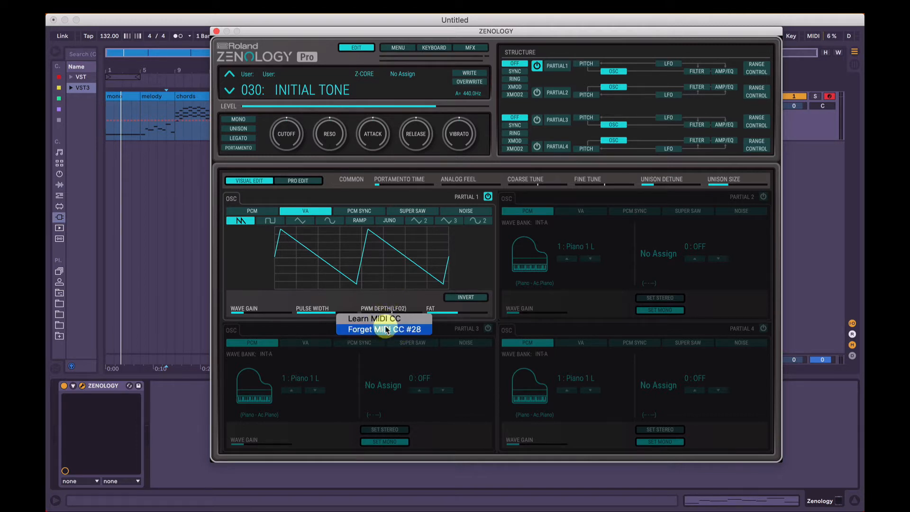
pyautogui.click(391, 297)
# - Map Partial 1's FAT to MIDI CC #85 with Learn MIDI CC and check the PULSE WIDTH and FAT assignments
pyautogui.rightClick(456, 317)
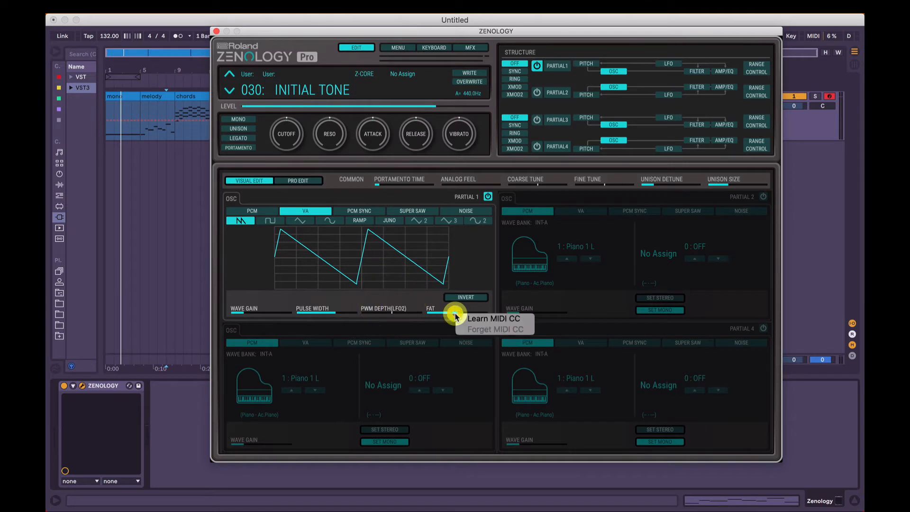
pyautogui.click(483, 318)
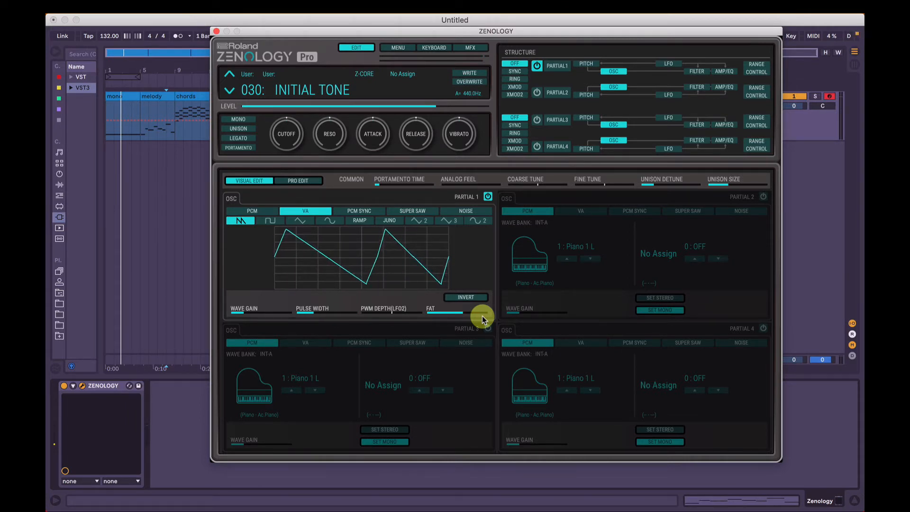
pyautogui.rightClick(317, 311)
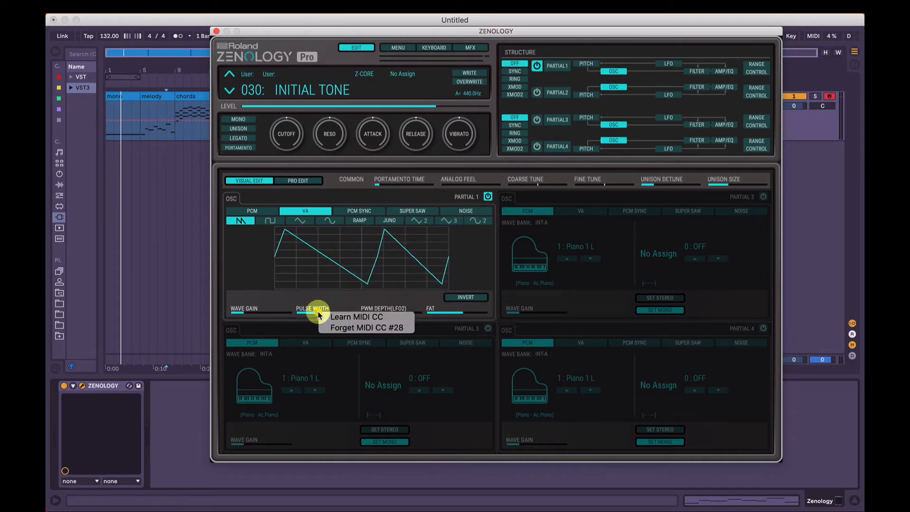
pyautogui.click(358, 328)
pyautogui.rightClick(452, 313)
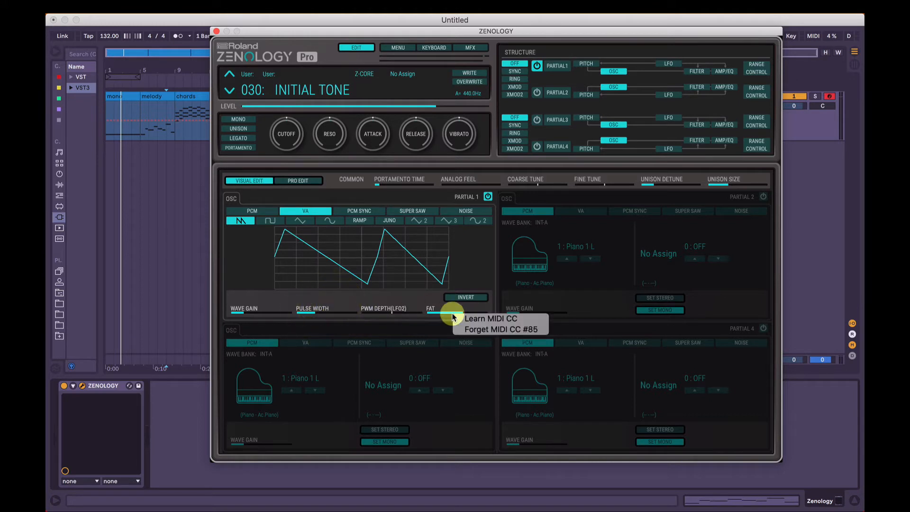
pyautogui.click(488, 328)
# - Open the mono clip's envelope view and move the synth window lower to uncover the arrangement and clip envelopes
pyautogui.click(126, 98)
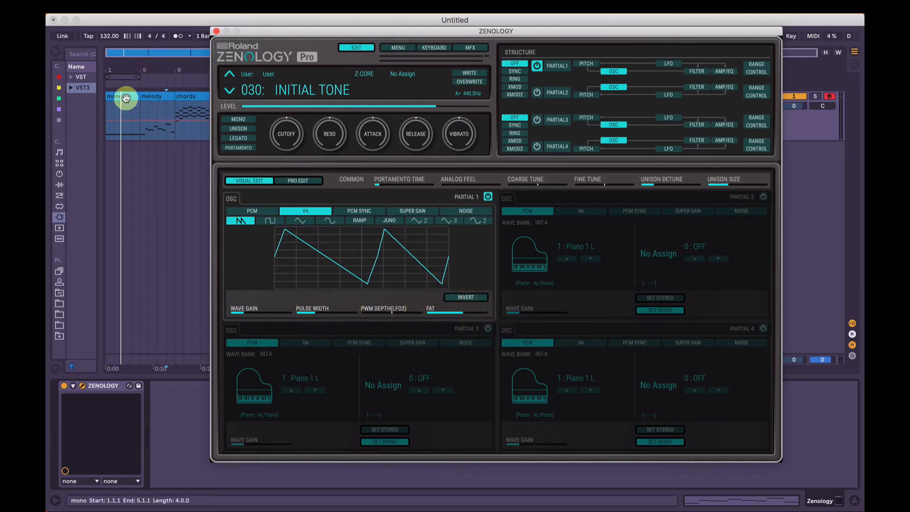
pyautogui.click(125, 97)
pyautogui.moveTo(244, 30); pyautogui.dragTo(319, 223)
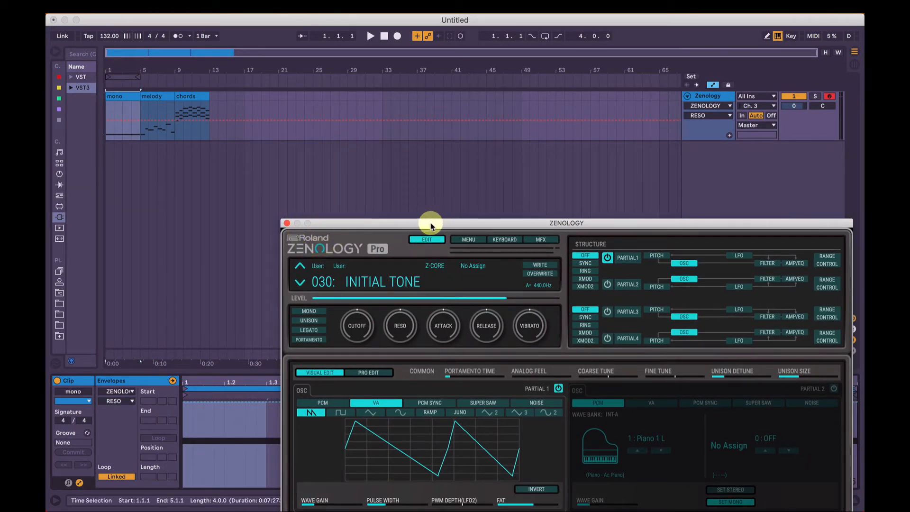
pyautogui.moveTo(432, 226); pyautogui.dragTo(427, 251)
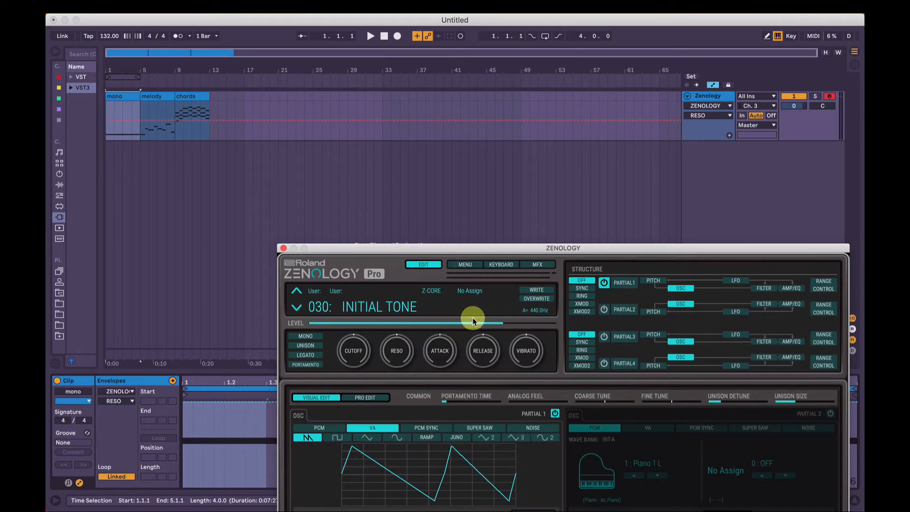
pyautogui.click(123, 96)
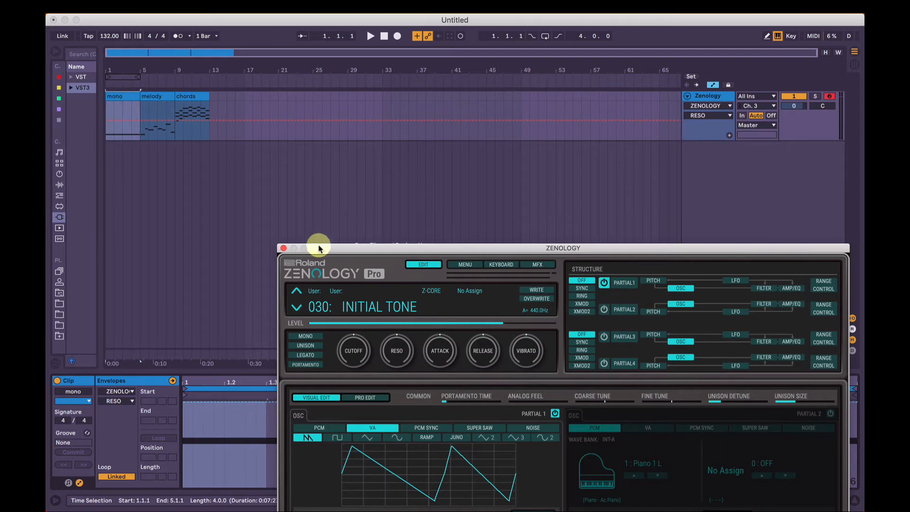
pyautogui.moveTo(315, 246); pyautogui.dragTo(345, 197)
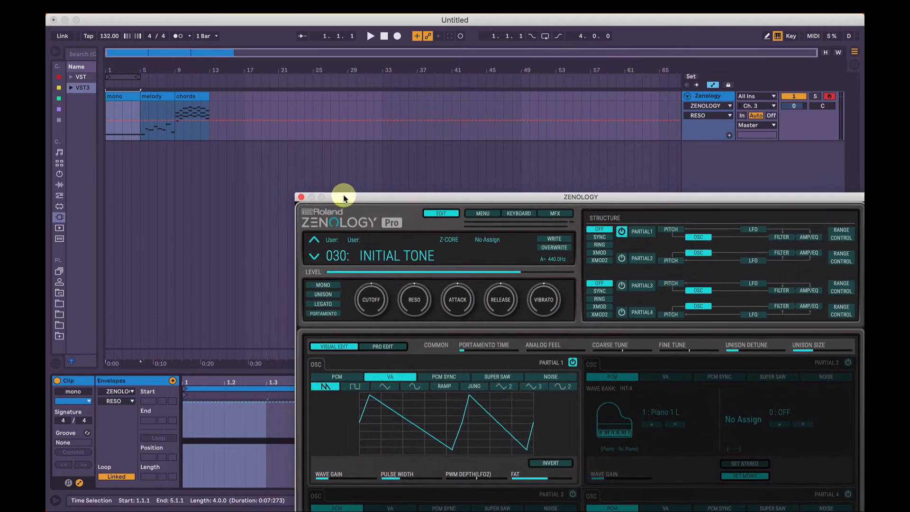
pyautogui.click(246, 420)
pyautogui.click(239, 397)
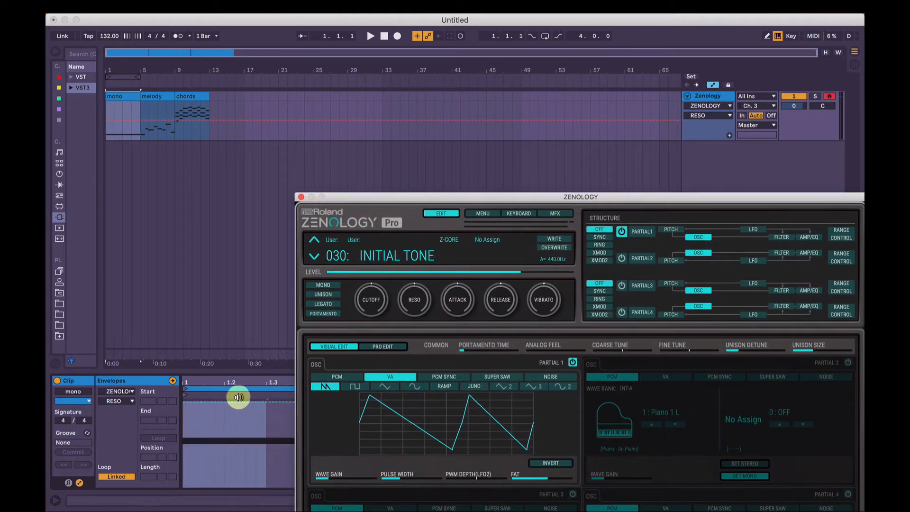
pyautogui.click(256, 146)
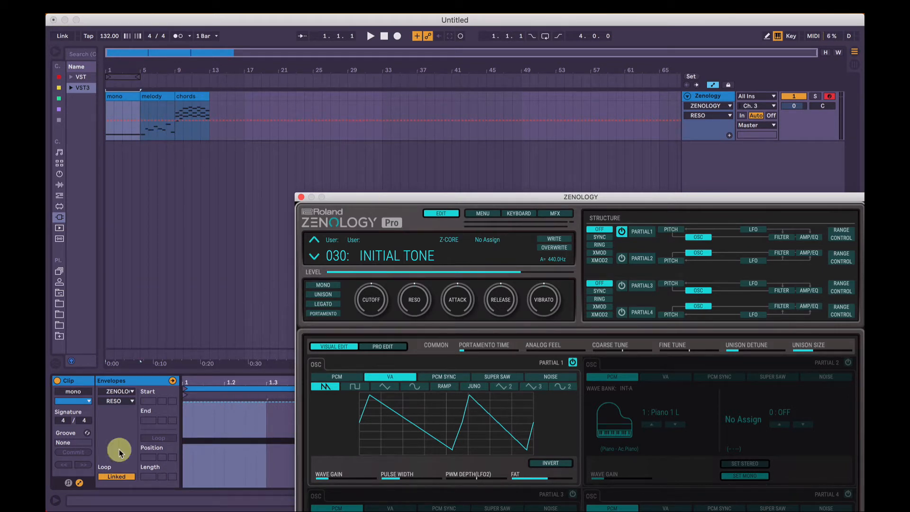
# - Set the mono clip's envelope device to MIDI Ctrl
pyautogui.click(150, 59)
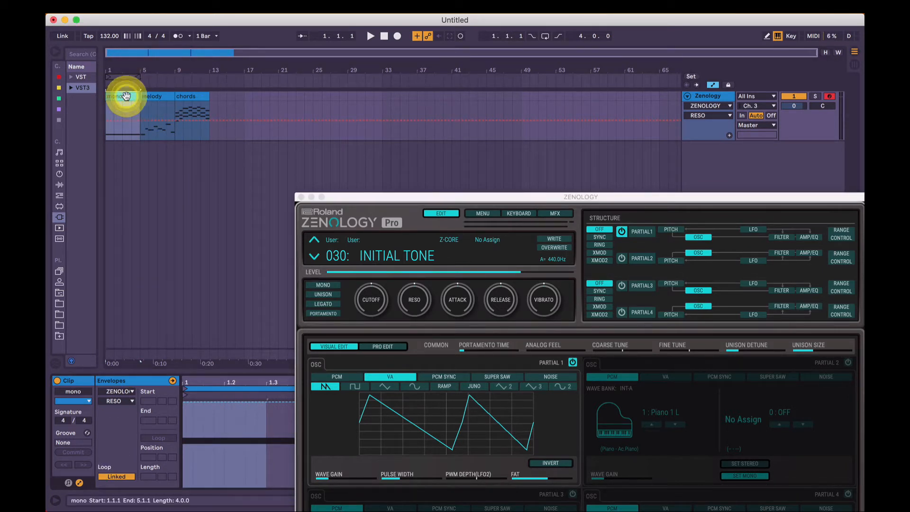
pyautogui.click(129, 393)
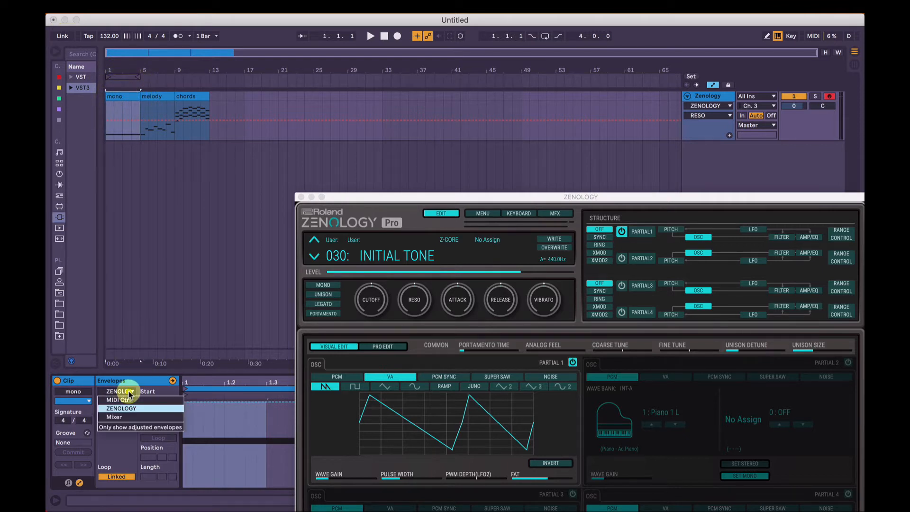
pyautogui.click(125, 382)
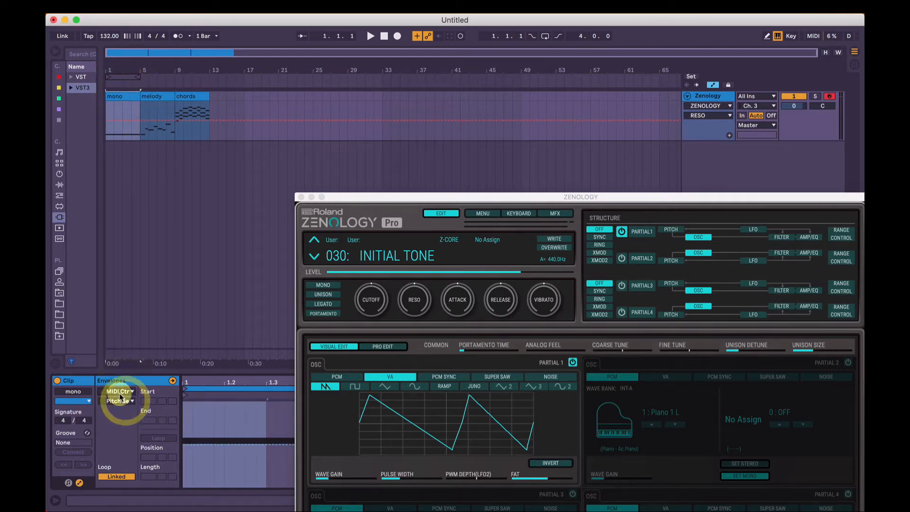
pyautogui.click(79, 482)
pyautogui.click(79, 481)
pyautogui.click(80, 482)
pyautogui.click(80, 482)
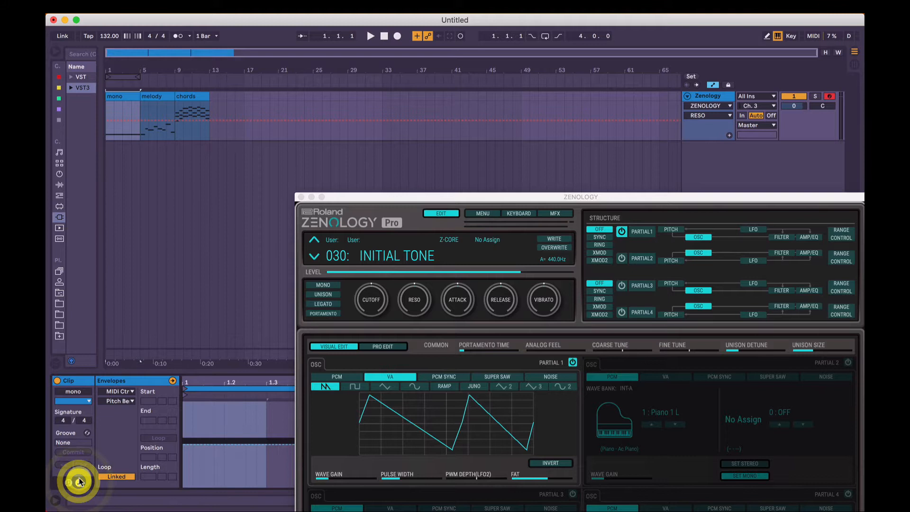
# - Check the CC assigned to PULSE WIDTH and choose controller 28 for the clip envelope
pyautogui.click(118, 404)
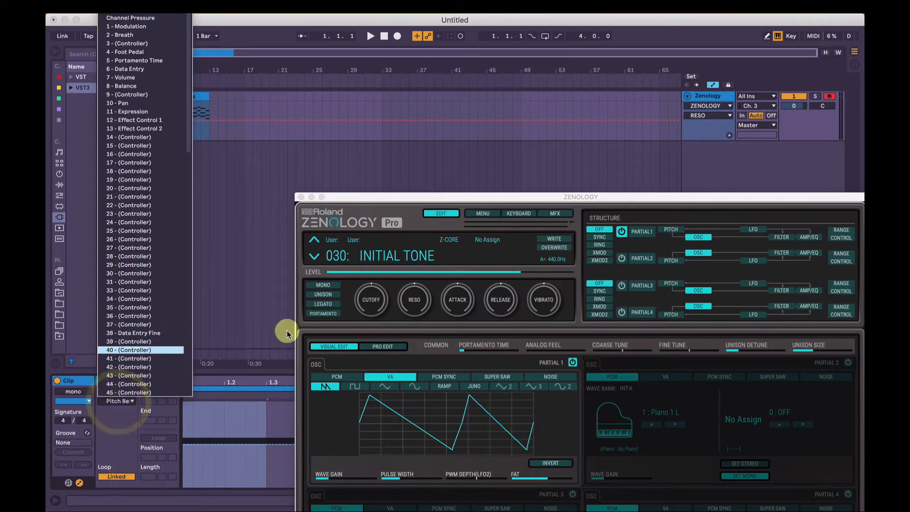
pyautogui.click(381, 196)
pyautogui.rightClick(417, 478)
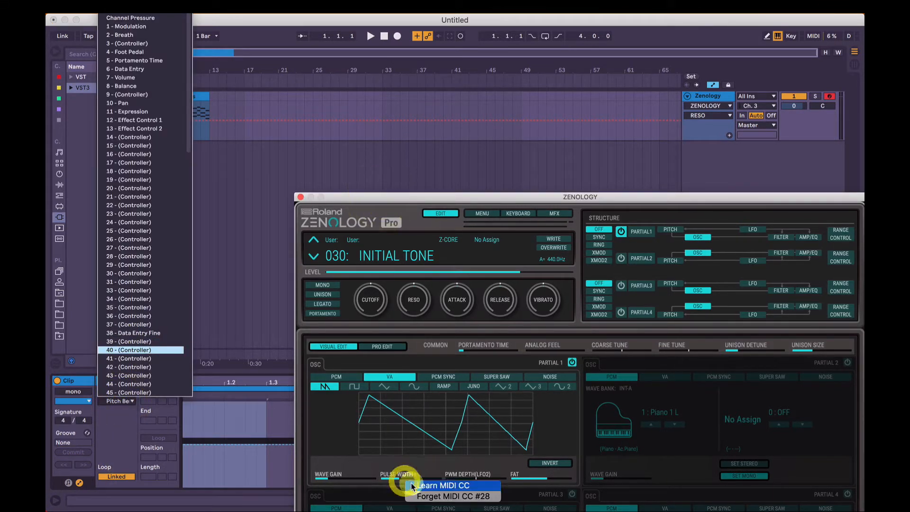
pyautogui.click(131, 246)
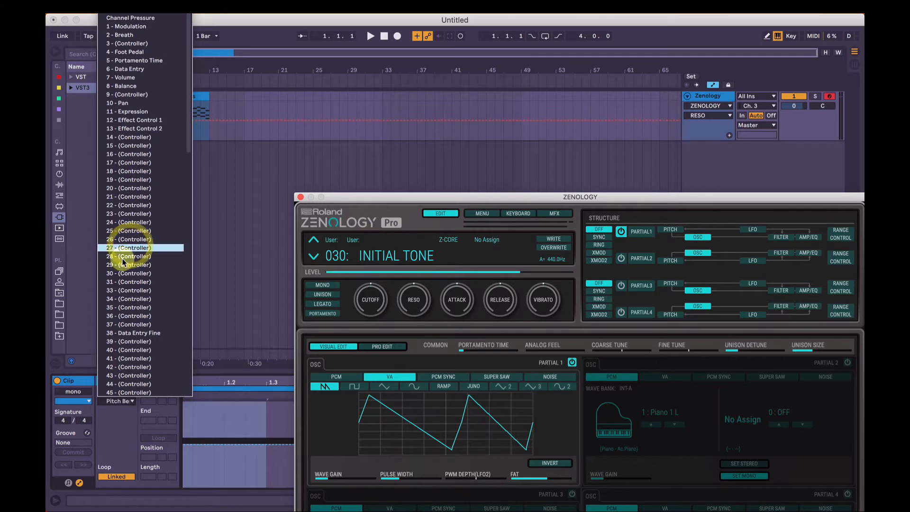
pyautogui.click(120, 257)
pyautogui.click(117, 257)
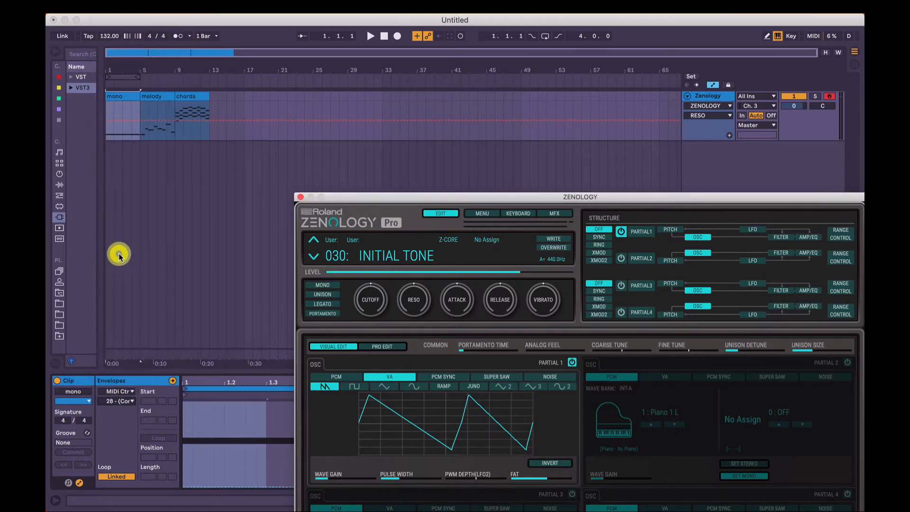
# - Draw a steep controller 28 rise from zero to about 110 at the mono clip's start and play it back
pyautogui.click(189, 486)
pyautogui.moveTo(206, 486); pyautogui.dragTo(206, 415)
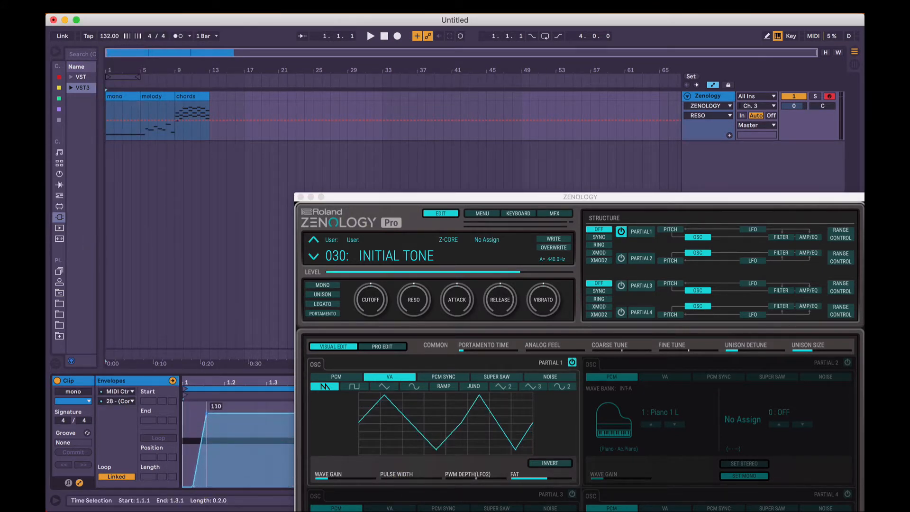
pyautogui.press('space')
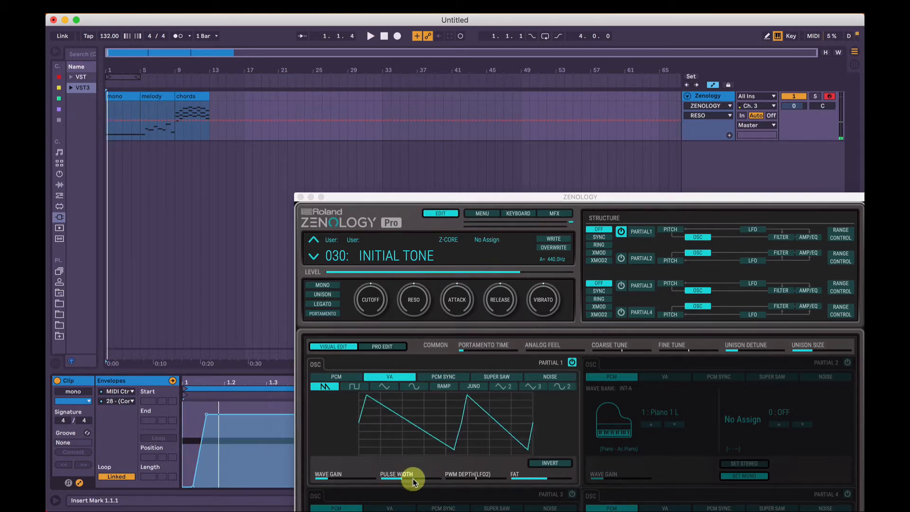
# - Check the CC assigned to FAT and choose controller 85 for the clip envelope
pyautogui.rightClick(535, 476)
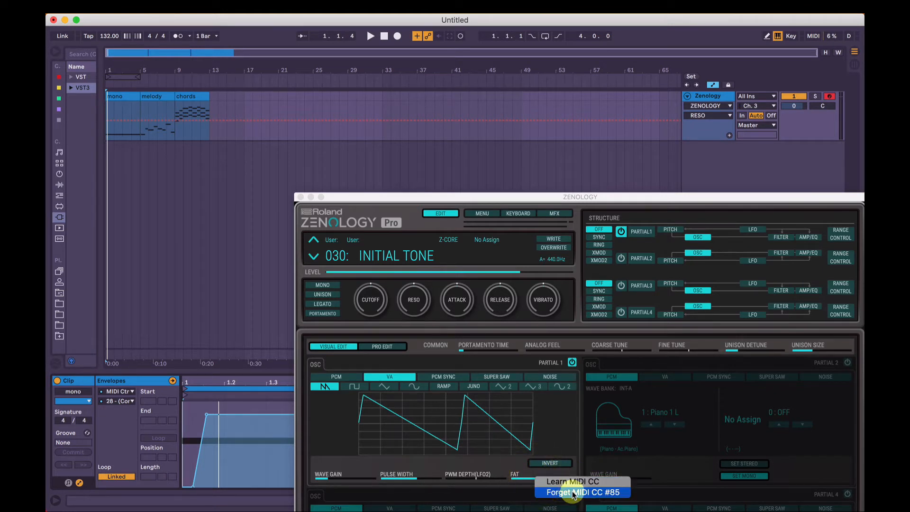
pyautogui.click(574, 494)
pyautogui.click(119, 401)
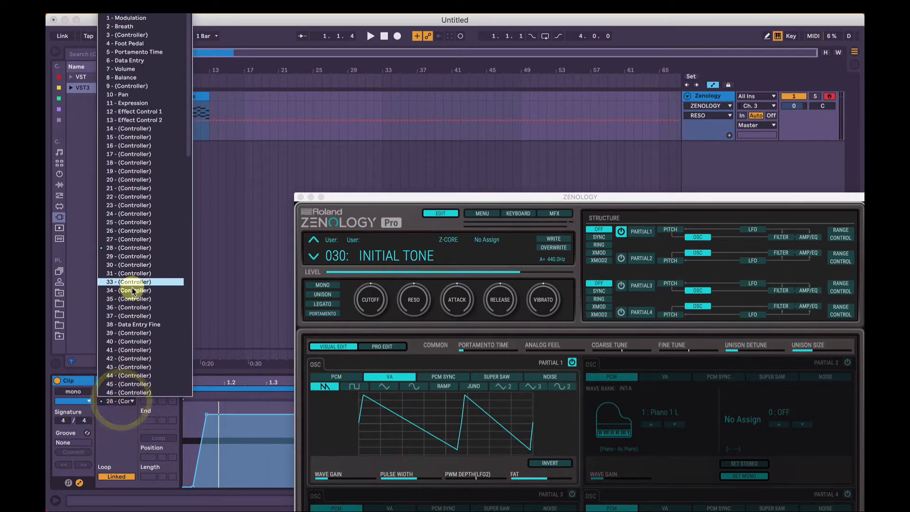
pyautogui.scroll(-12, 132, 290)
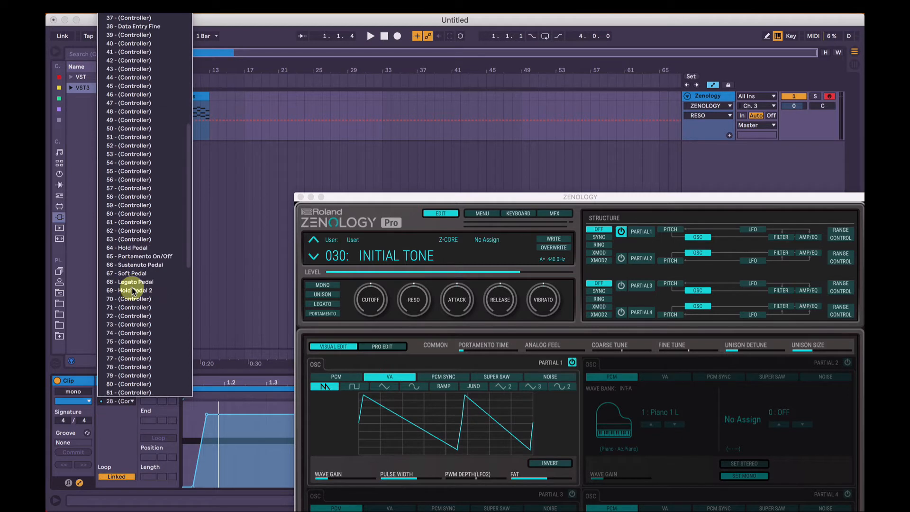
pyautogui.scroll(-2, 122, 391)
pyautogui.click(126, 392)
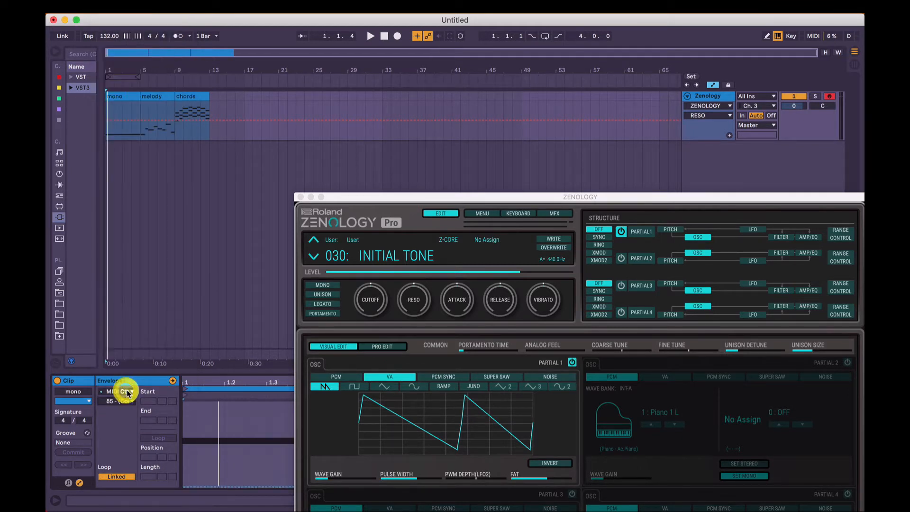
# - Draw a controller 85 ramp from zero at the clip's start to the maximum at 1.3 and play it back
pyautogui.click(187, 486)
pyautogui.moveTo(266, 487); pyautogui.dragTo(266, 403)
pyautogui.press('space')
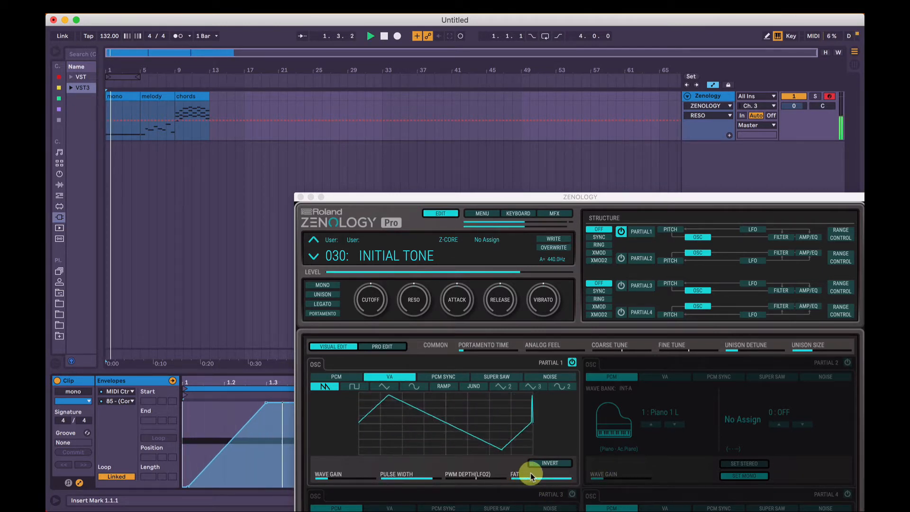
pyautogui.press('space')
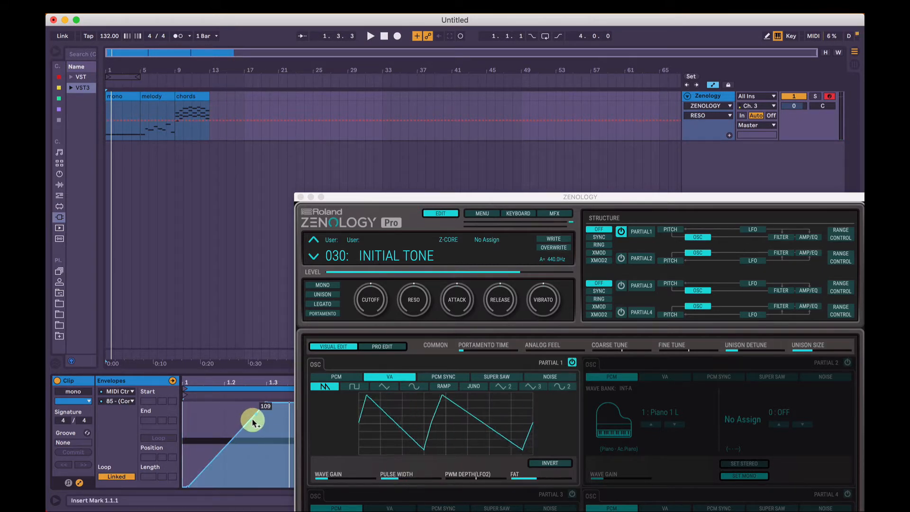
# - Record live PULSE WIDTH and FAT controller movements over the start of the mono clip, then open the recorded clip and close the synth window
pyautogui.click(398, 36)
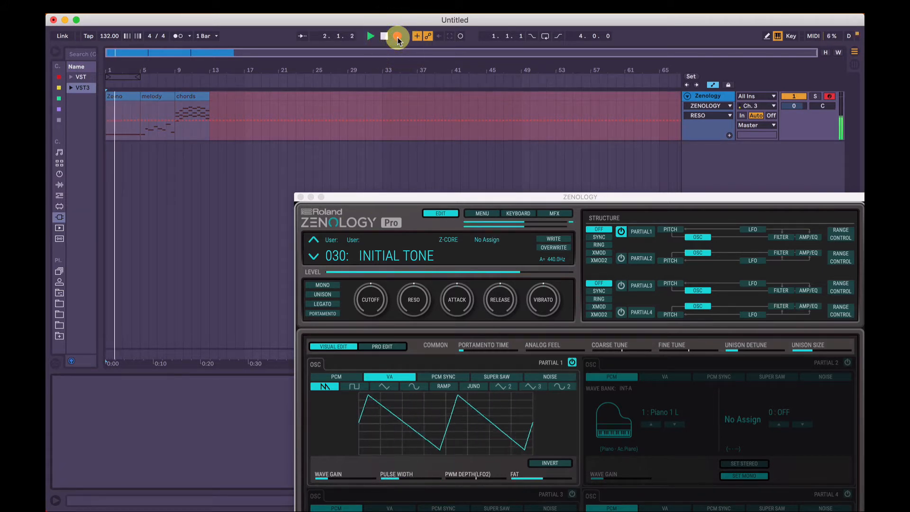
pyautogui.click(398, 36)
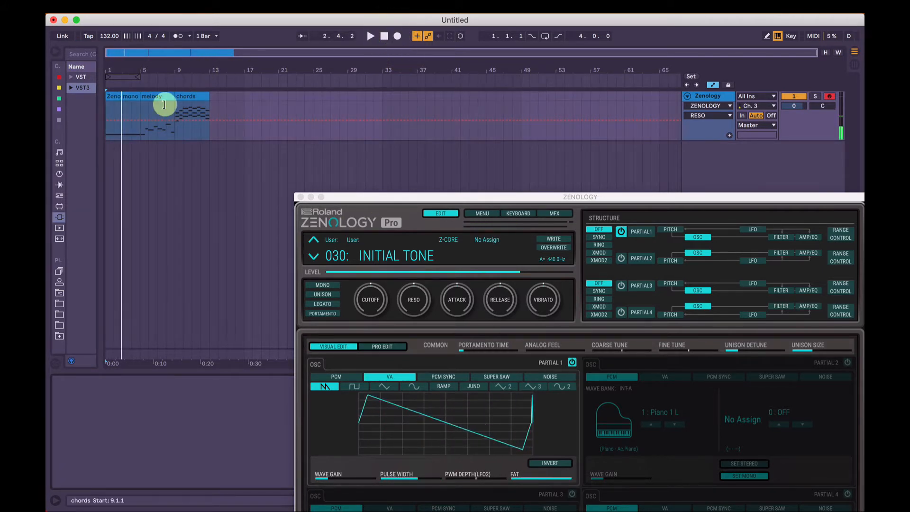
pyautogui.doubleClick(119, 96)
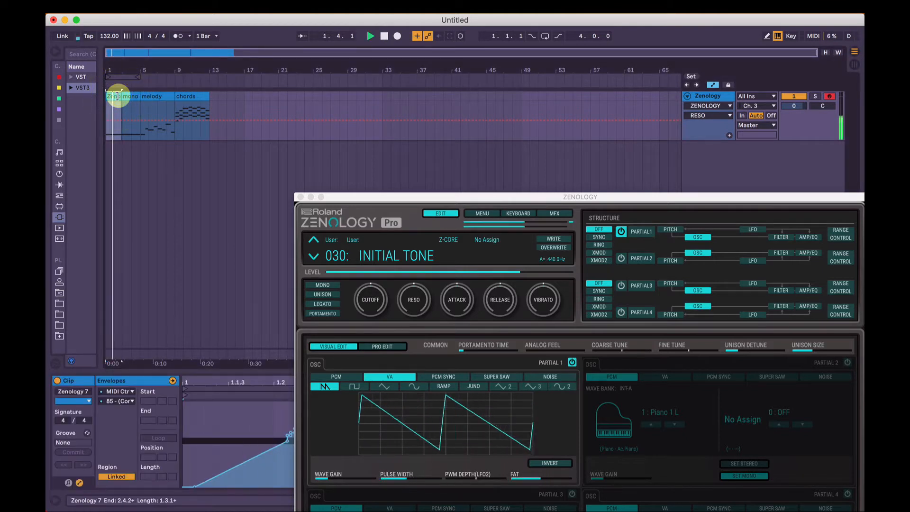
pyautogui.click(301, 197)
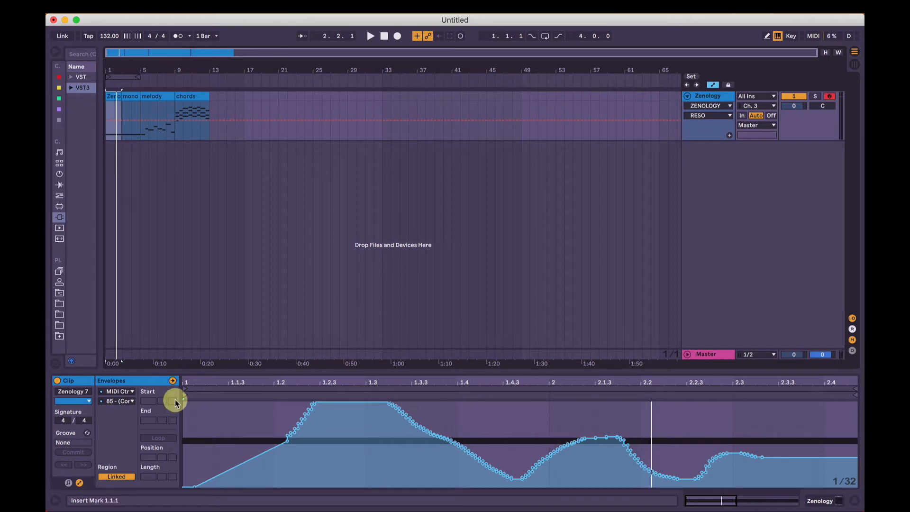
# - Show the recorded clip's controller 28 envelope and play it back
pyautogui.click(125, 401)
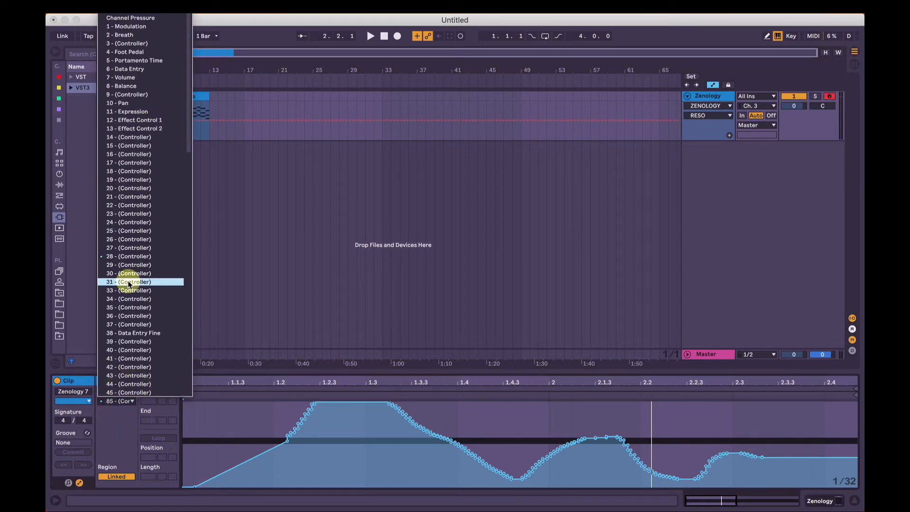
pyautogui.click(127, 256)
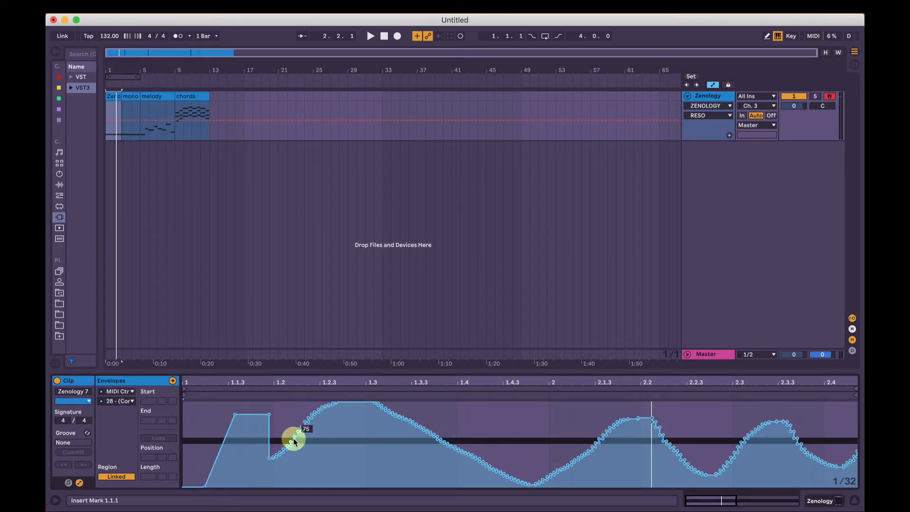
pyautogui.press('space')
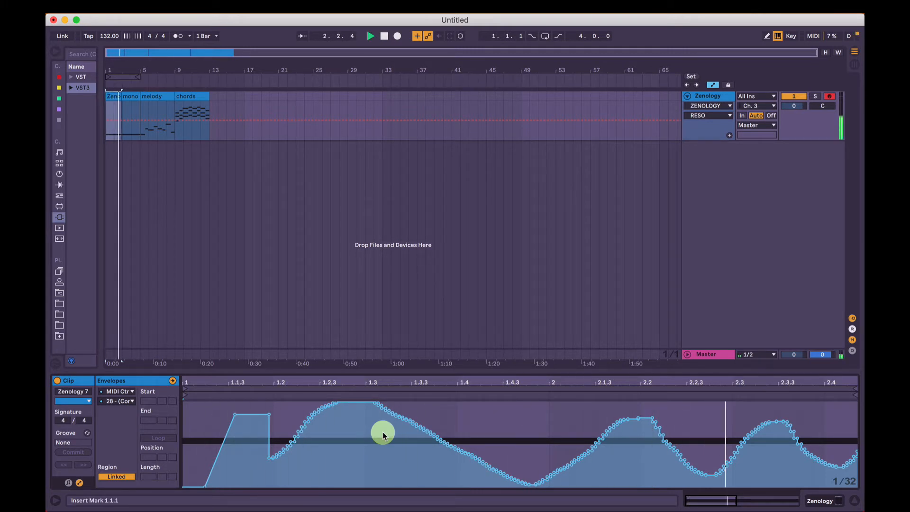
pyautogui.press('space')
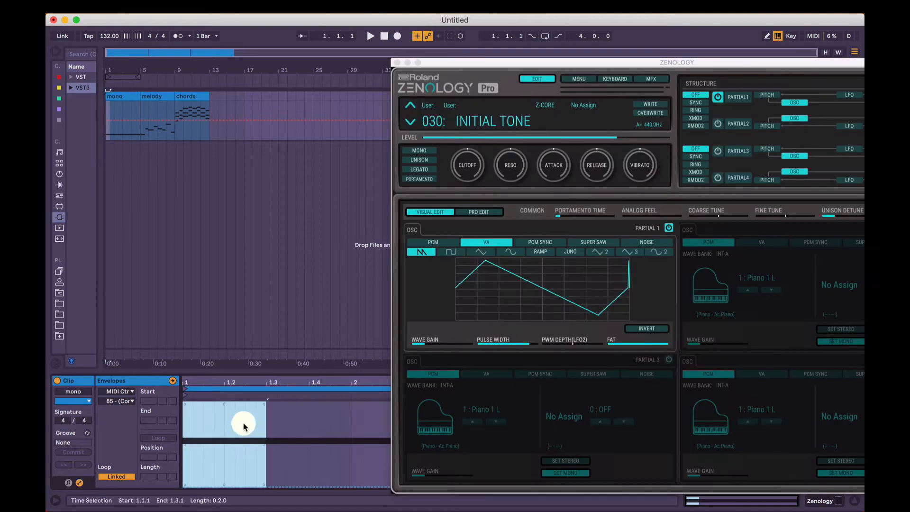
# - Clear the envelope's time selection and start MIDI CC learn for Partial 1's PULSE WIDTH
pyautogui.click(242, 422)
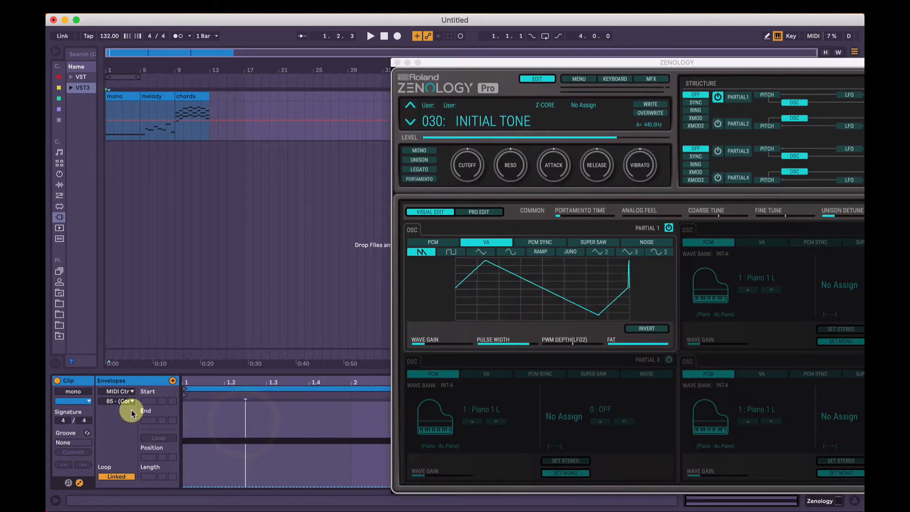
pyautogui.click(125, 402)
pyautogui.click(124, 399)
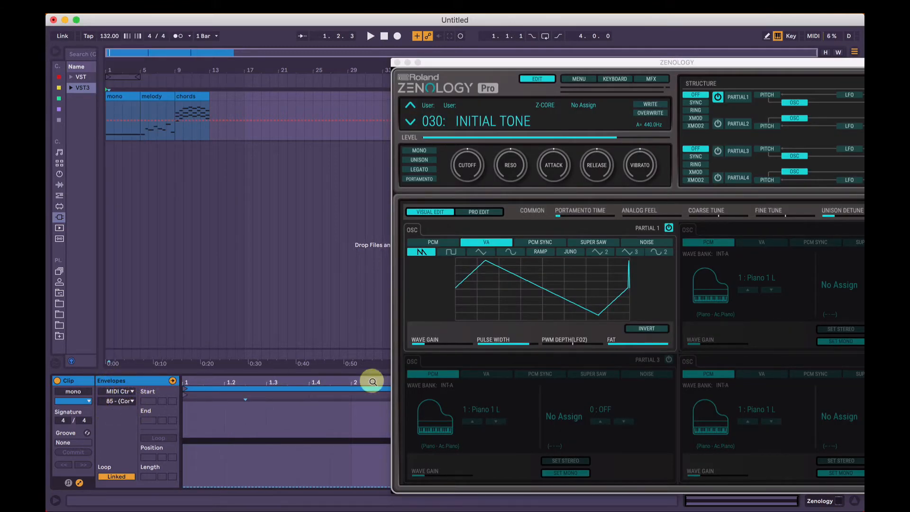
pyautogui.rightClick(511, 340)
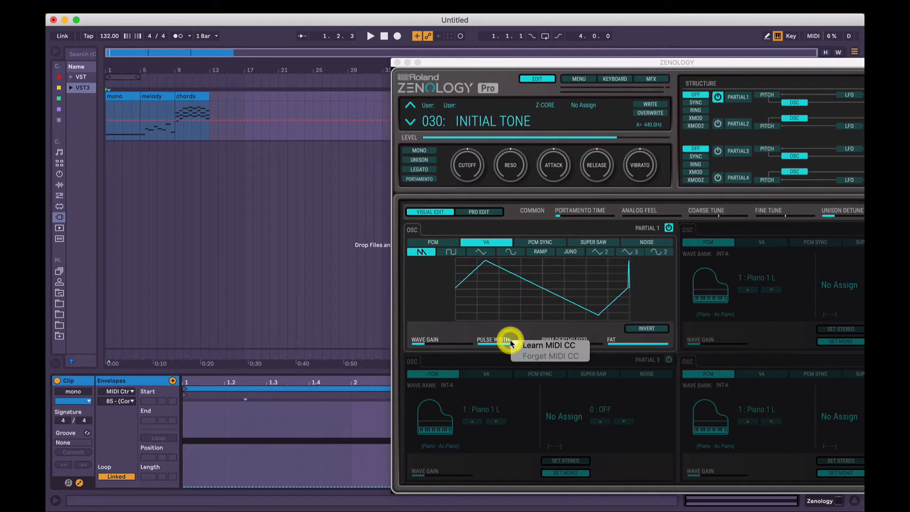
pyautogui.click(510, 341)
pyautogui.rightClick(505, 342)
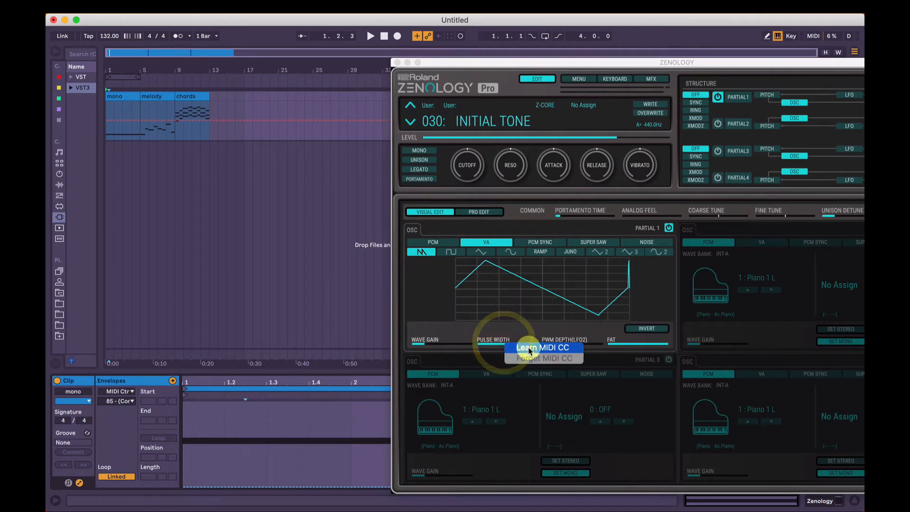
pyautogui.click(524, 346)
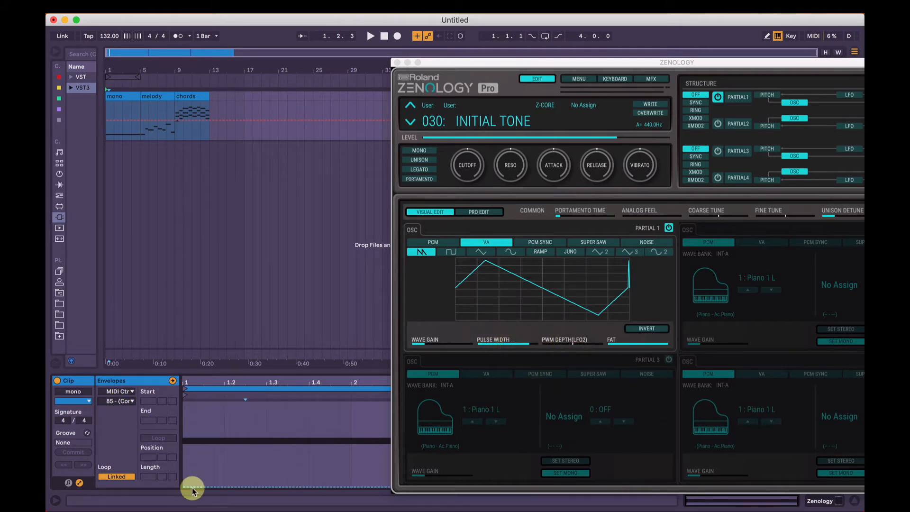
# - Choose controller 14 for the mono clip's envelope
pyautogui.click(114, 401)
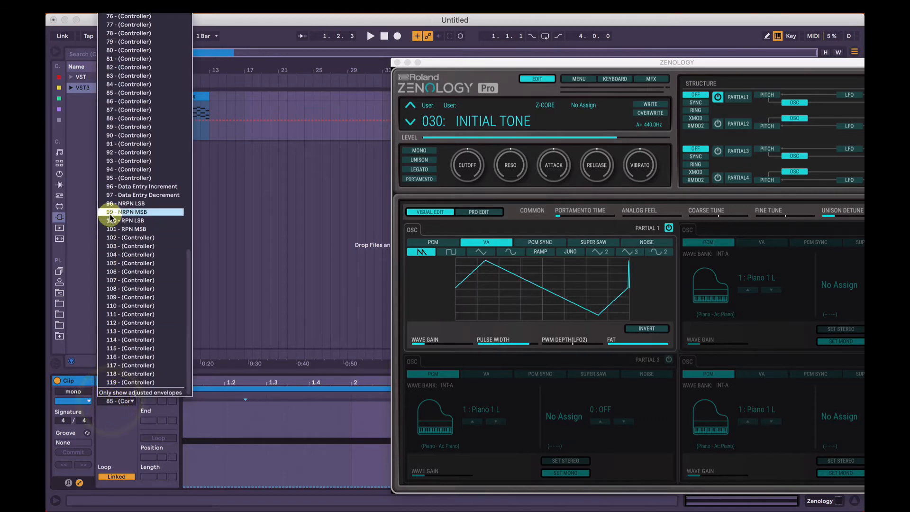
pyautogui.scroll(15, 112, 209)
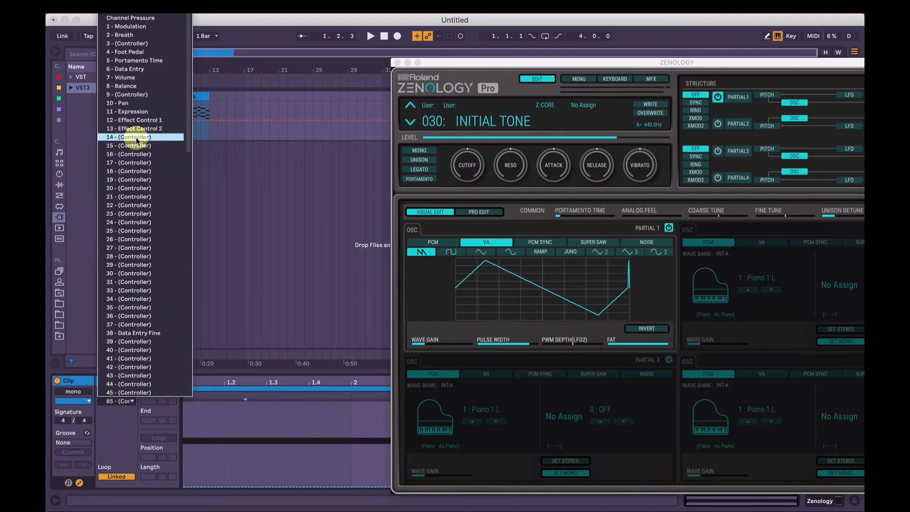
pyautogui.click(132, 137)
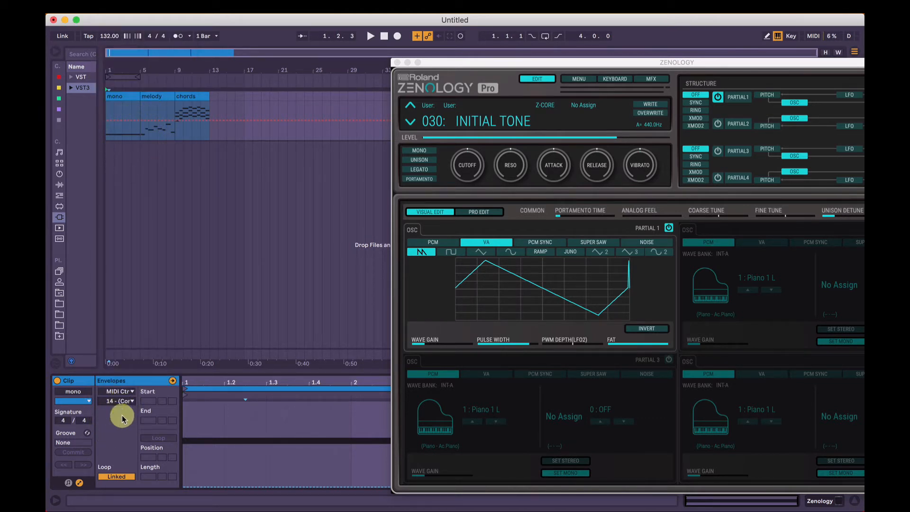
# - Draw a controller 14 ramp from zero at the clip's start to the maximum at about 1.2.3 and play it back
pyautogui.click(188, 487)
pyautogui.moveTo(249, 486); pyautogui.dragTo(246, 402)
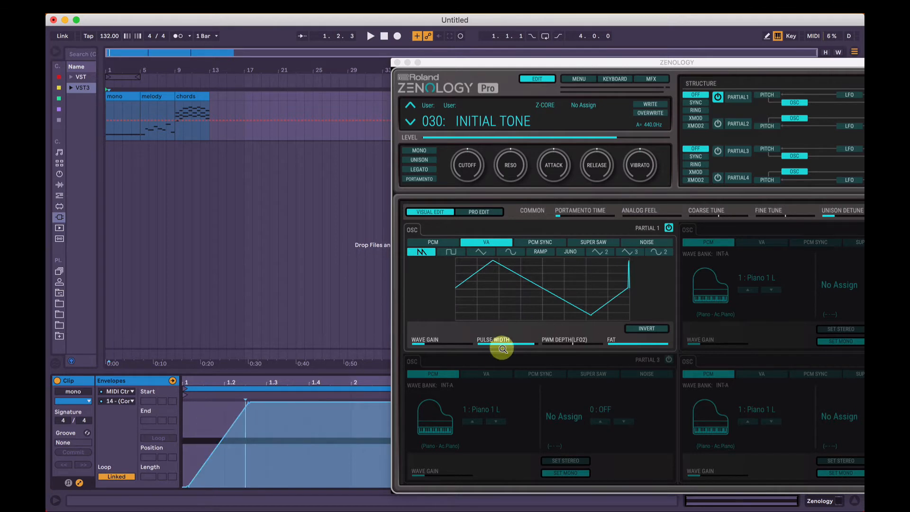
pyautogui.press('space')
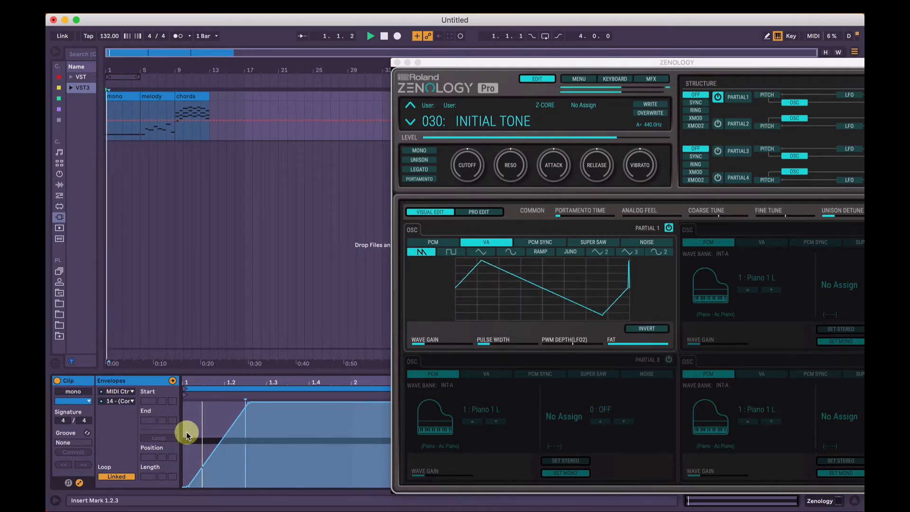
pyautogui.press('space')
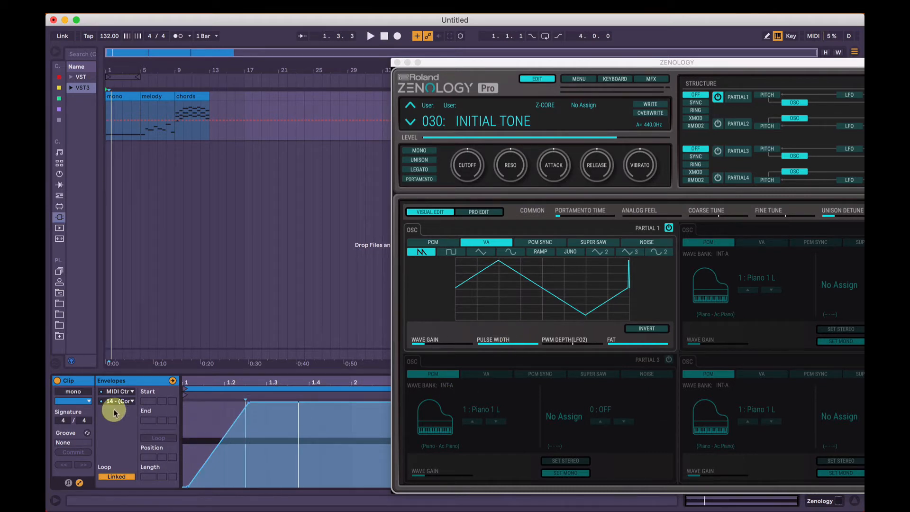
# - Check PULSE WIDTH's assigned CC and extend the controller 14 envelope with a slope down to zero at about bar 2
pyautogui.rightClick(495, 343)
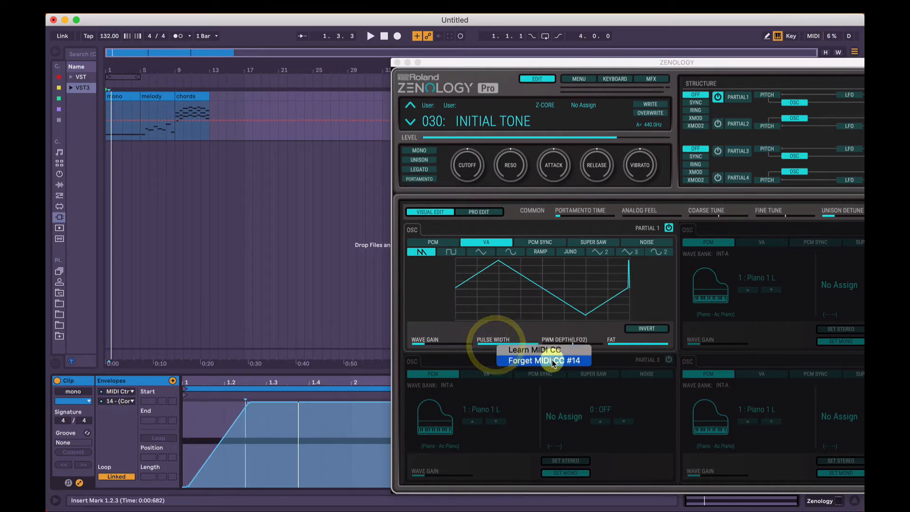
pyautogui.click(520, 331)
pyautogui.press('space')
pyautogui.moveTo(308, 402); pyautogui.dragTo(361, 488)
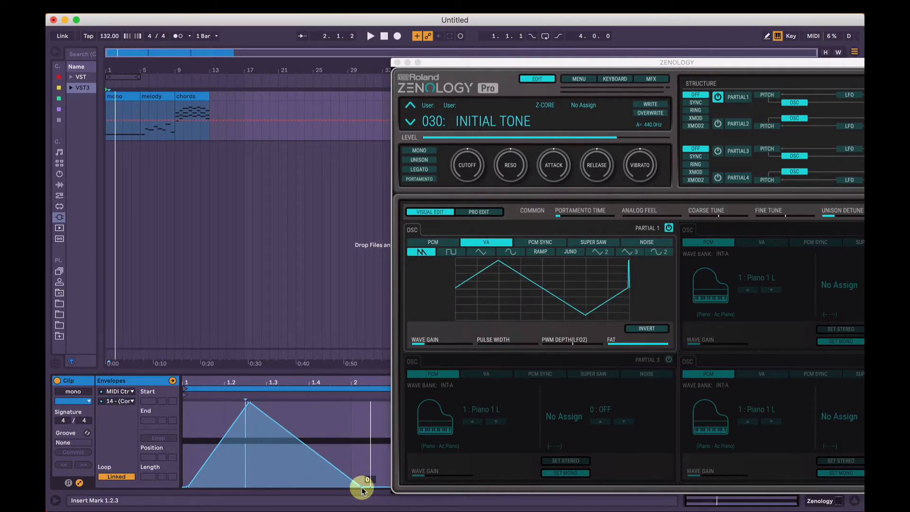
# - Examine PULSE WIDTH's CC assignment and the range of controllers offered for the clip envelope
pyautogui.rightClick(526, 347)
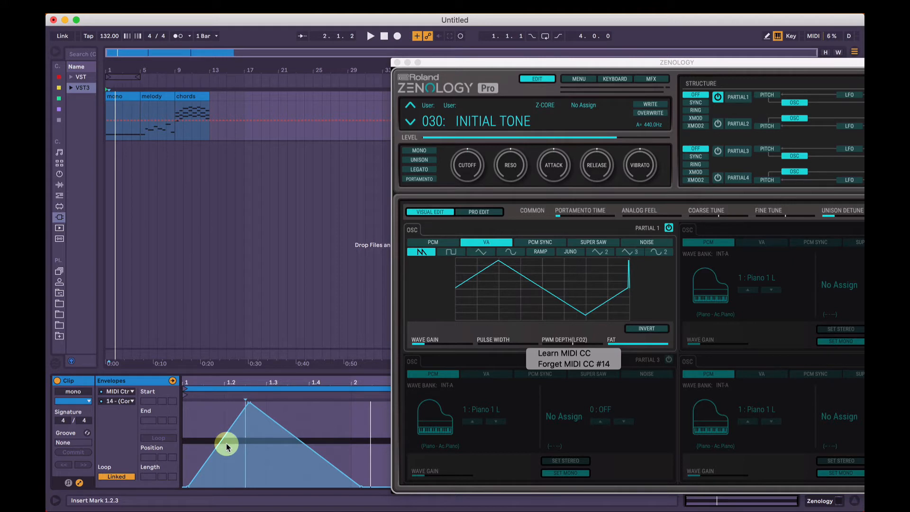
pyautogui.click(511, 339)
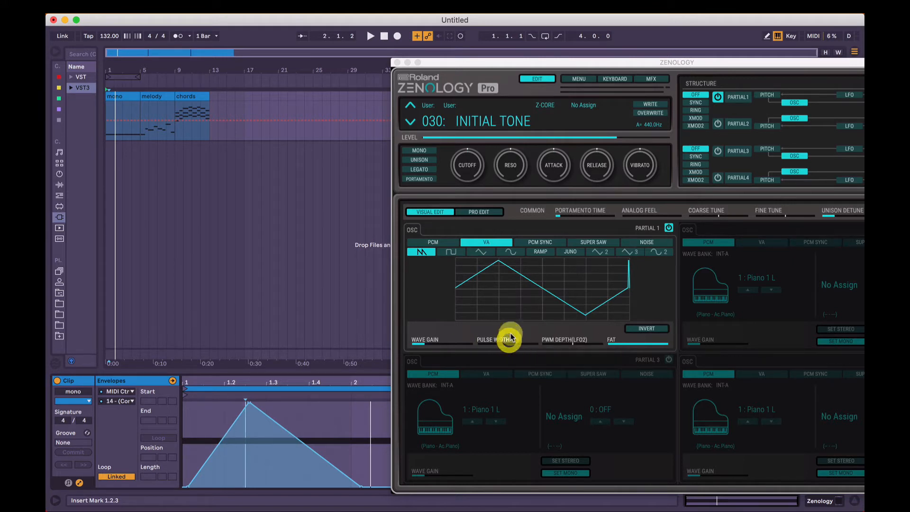
pyautogui.click(124, 401)
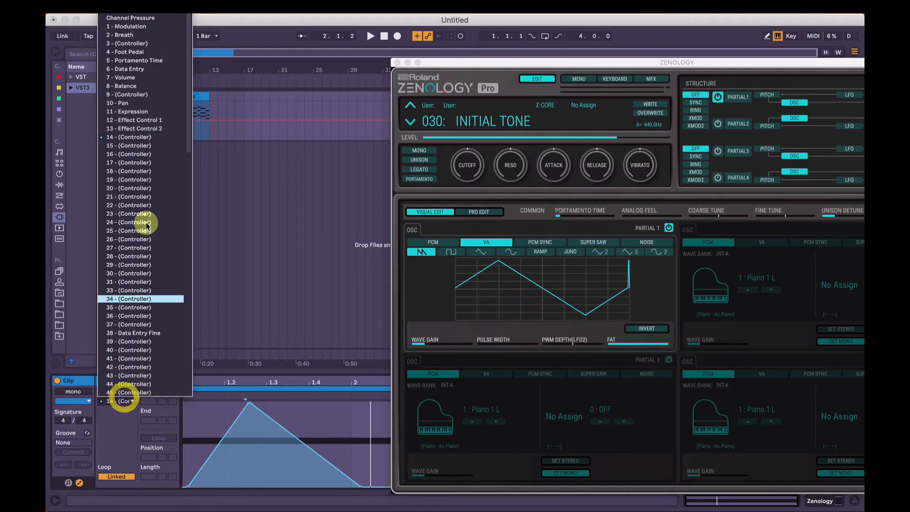
pyautogui.scroll(-15, 147, 214)
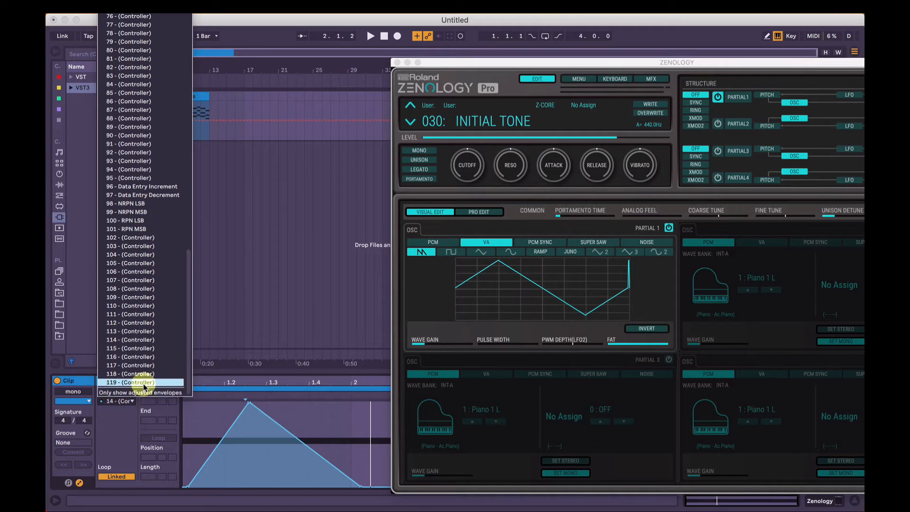
pyautogui.scroll(15, 148, 355)
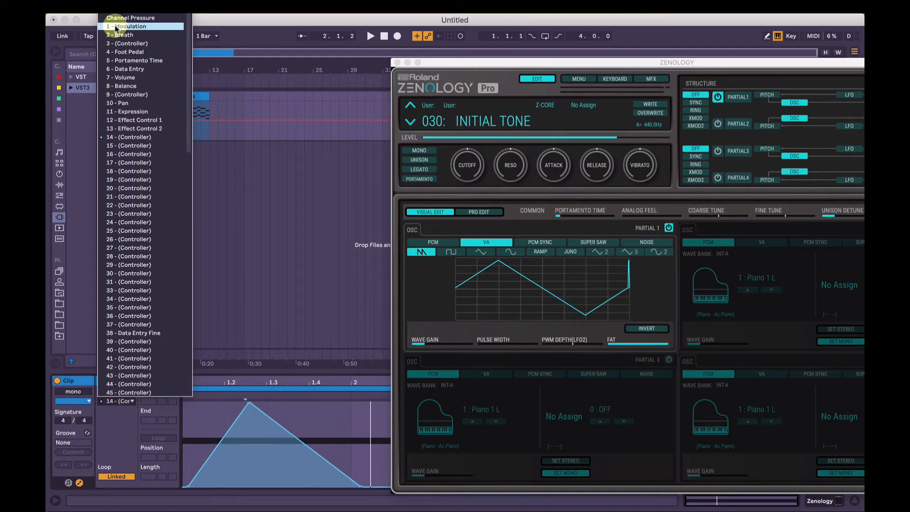
pyautogui.scroll(-15, 115, 24)
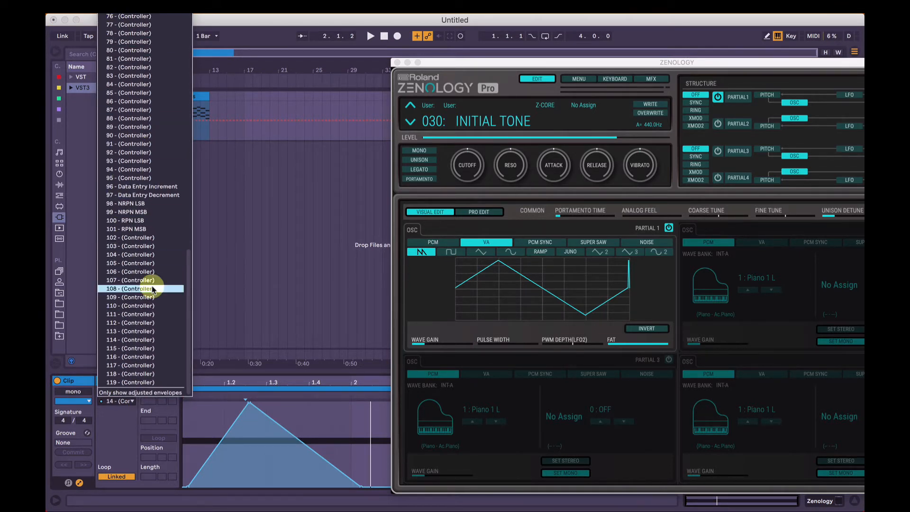
# - Move the ZENOLOGY window fully into view, close the controller list and point out PULSE WIDTH
pyautogui.moveTo(473, 63); pyautogui.dragTo(297, 51)
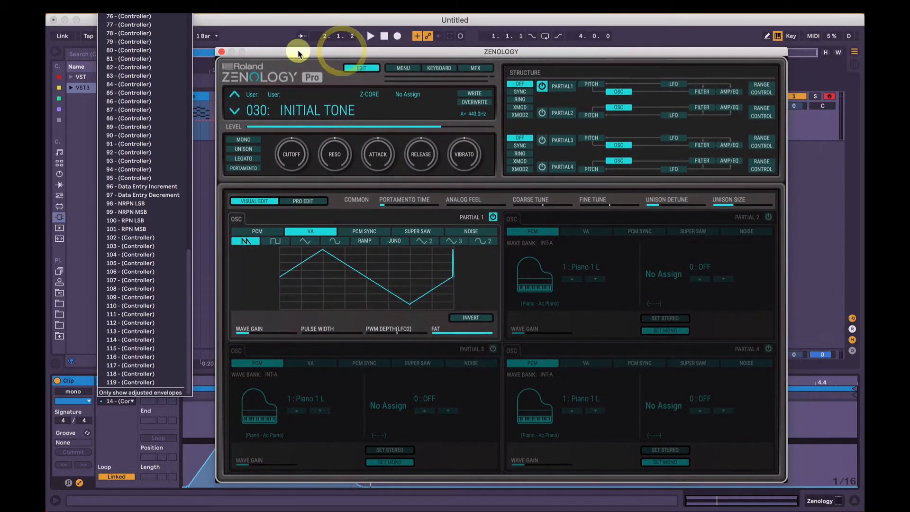
pyautogui.click(204, 241)
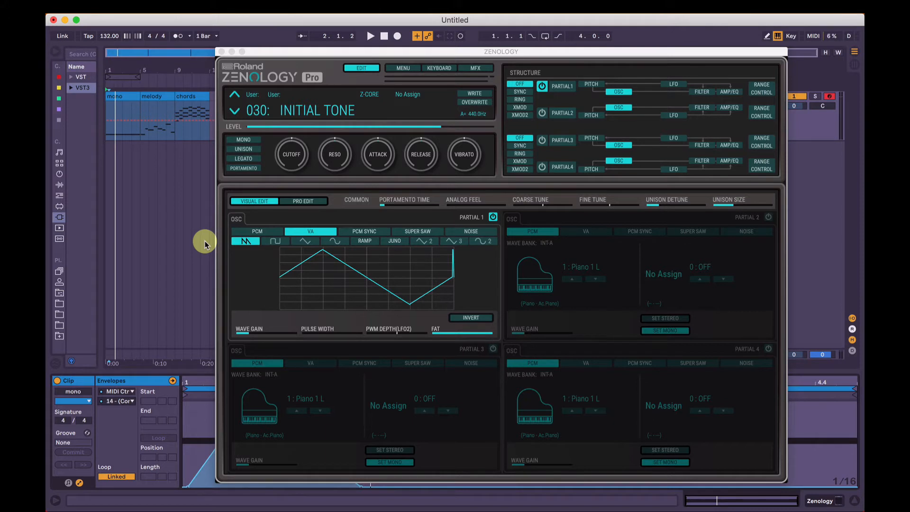
pyautogui.click(330, 329)
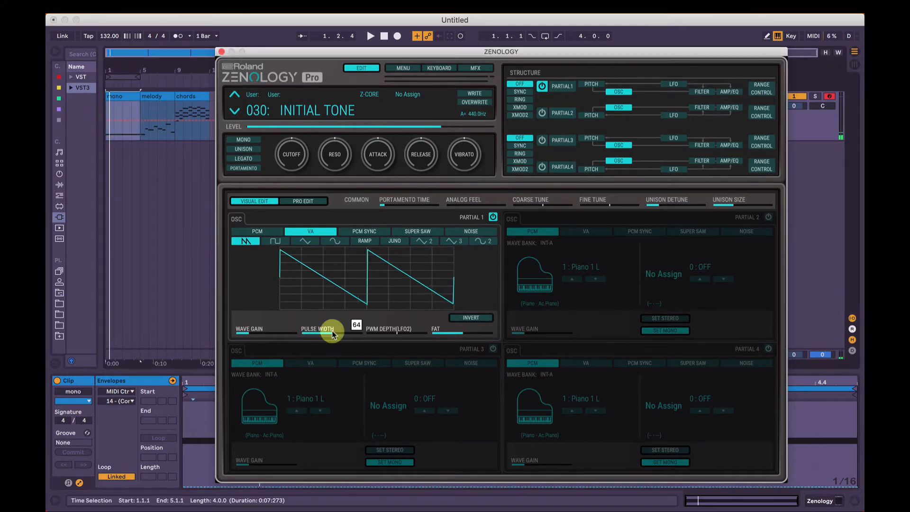
# - Compare the Range Control pages of Partial 1 and Partial 2, ending on Partial 1
pyautogui.click(761, 88)
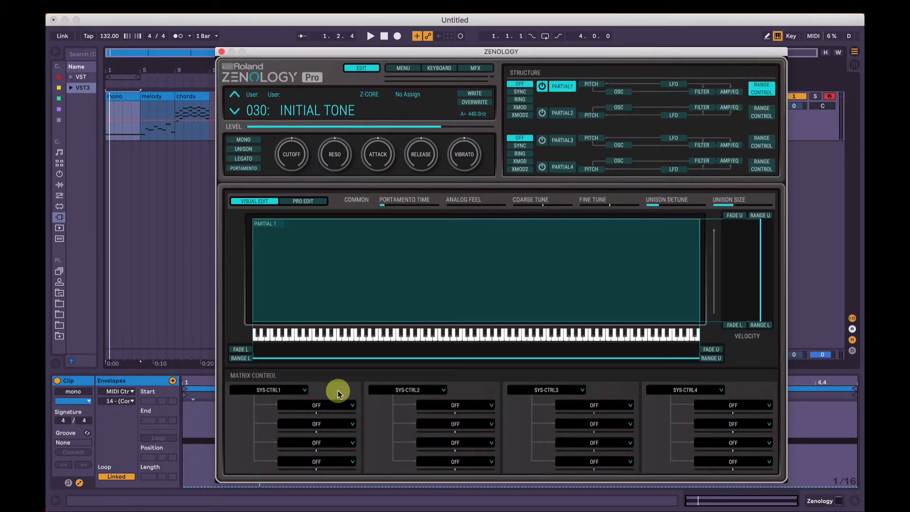
pyautogui.click(759, 112)
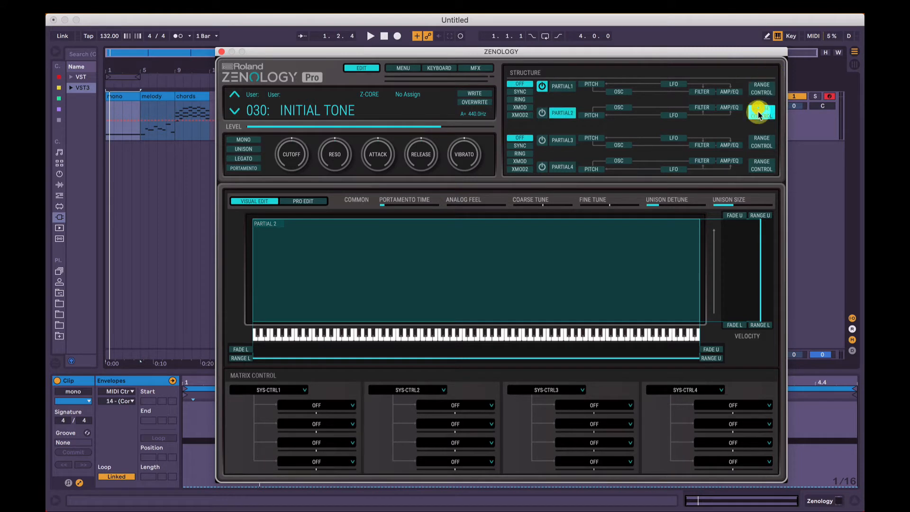
pyautogui.click(760, 134)
pyautogui.click(761, 89)
pyautogui.click(760, 112)
pyautogui.click(761, 88)
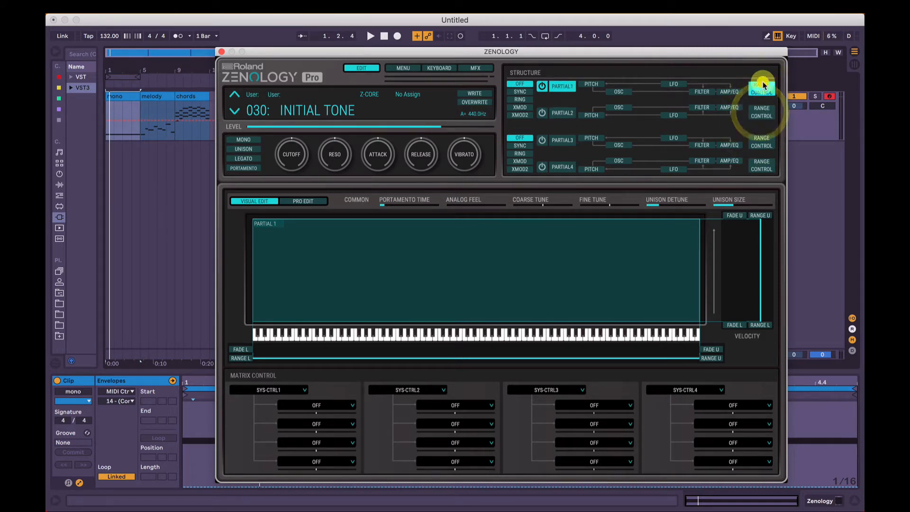
# - Browse the first destination options of Partial 1's SYS-CTRL1 matrix control
pyautogui.click(304, 405)
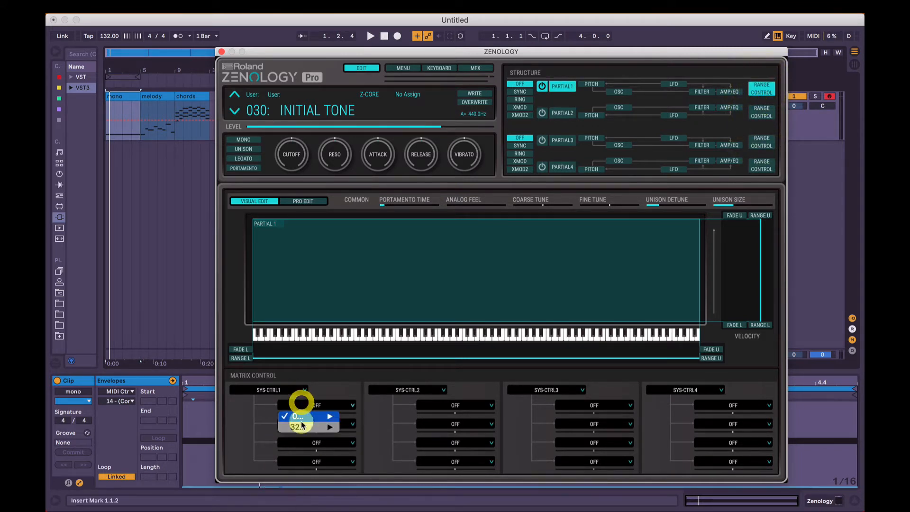
pyautogui.moveTo(305, 417)
pyautogui.click(375, 369)
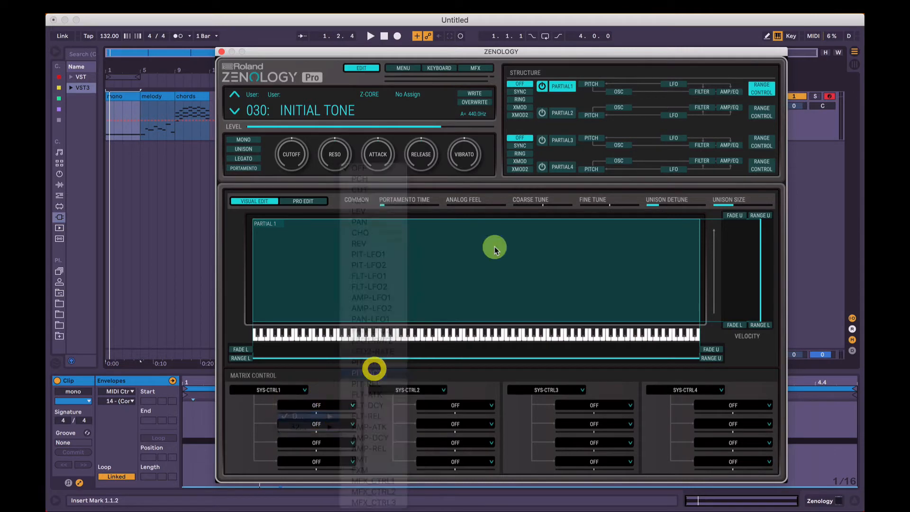
# - Set the first SYS-CTRL1 matrix control destination of Partial 2 to FLT-DCY
pyautogui.click(760, 112)
pyautogui.click(303, 405)
pyautogui.moveTo(308, 416)
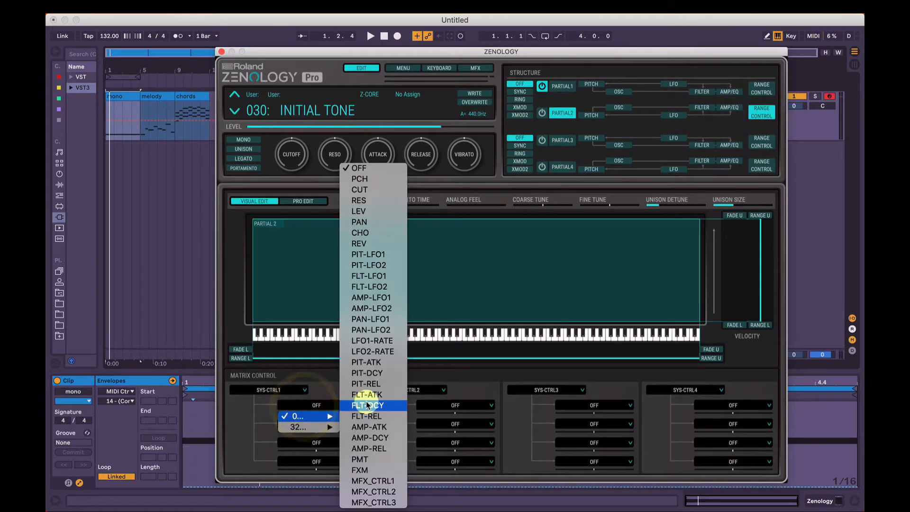
pyautogui.click(372, 407)
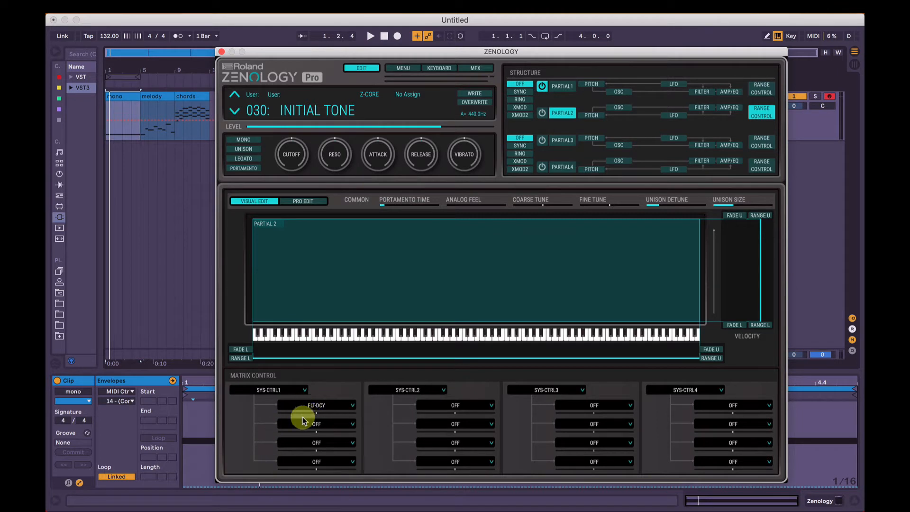
# - Set the source of Partial 1's first matrix control to CC28
pyautogui.click(765, 89)
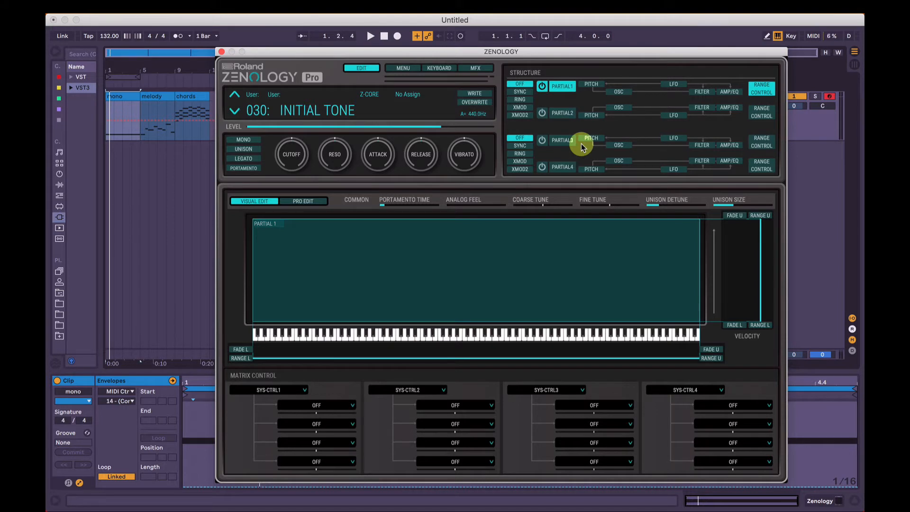
pyautogui.click(290, 389)
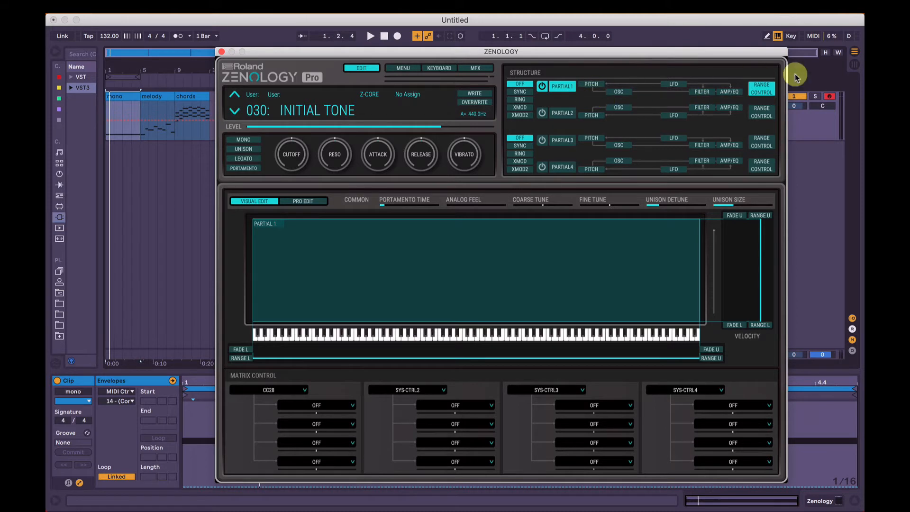
# - Review the matrix control source groups including CTRL, look at the pitch page, and return to Partial 1's Range Control page
pyautogui.click(268, 390)
pyautogui.moveTo(266, 412)
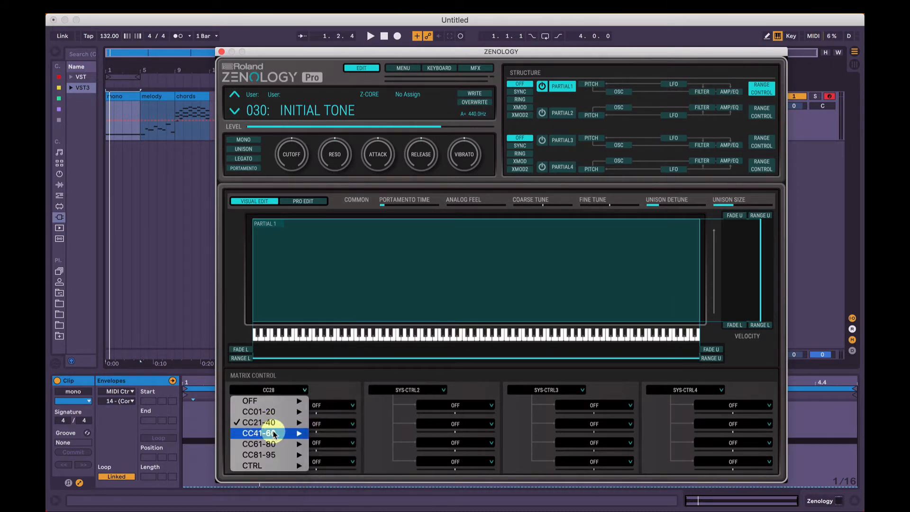
pyautogui.moveTo(274, 437)
pyautogui.moveTo(268, 469)
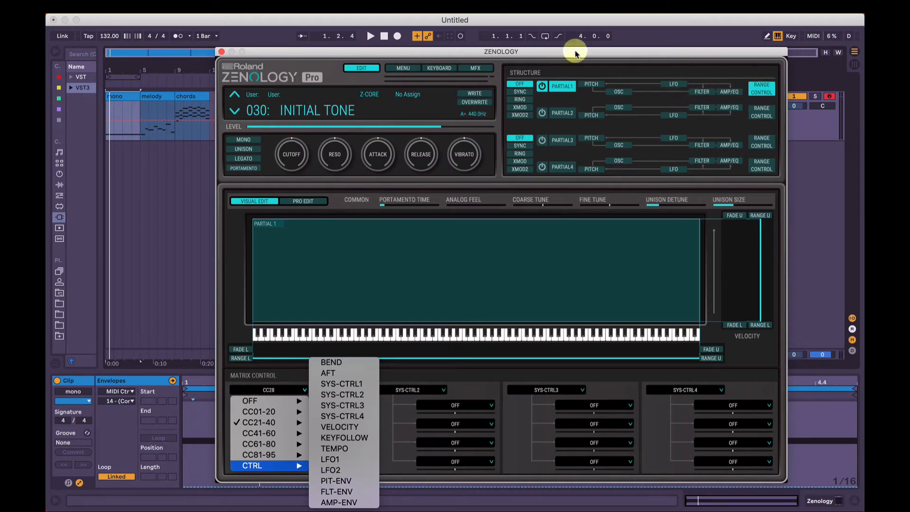
pyautogui.click(591, 84)
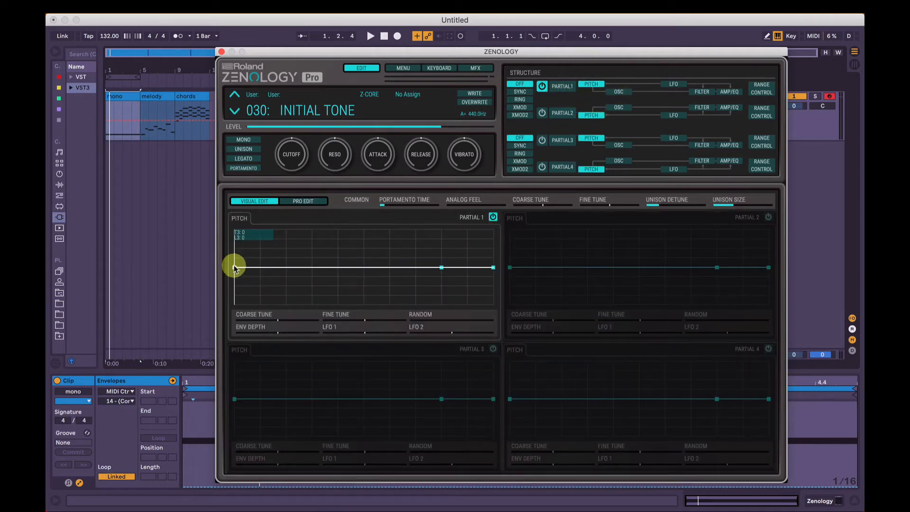
pyautogui.click(758, 89)
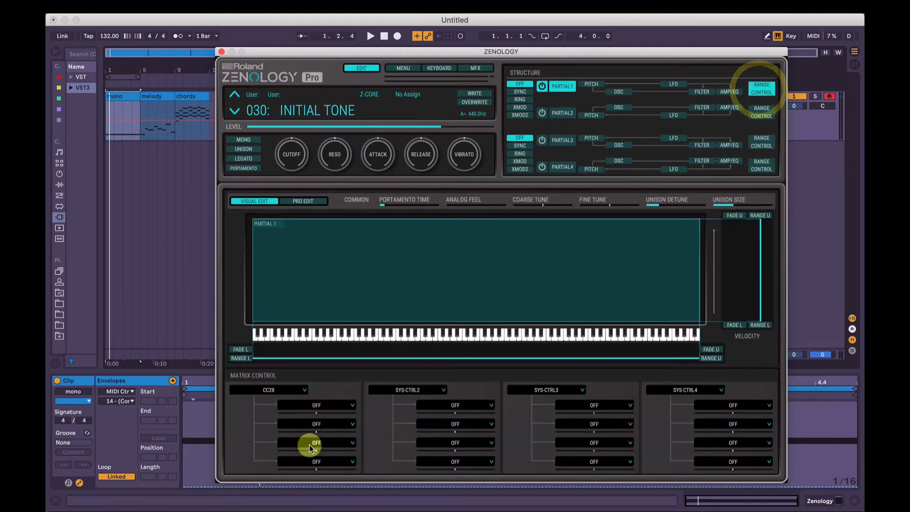
# - Review the source options of Partial 1's first matrix control, including the CTRL and CC61-80 groups, keeping CC28
pyautogui.click(304, 389)
pyautogui.moveTo(281, 467)
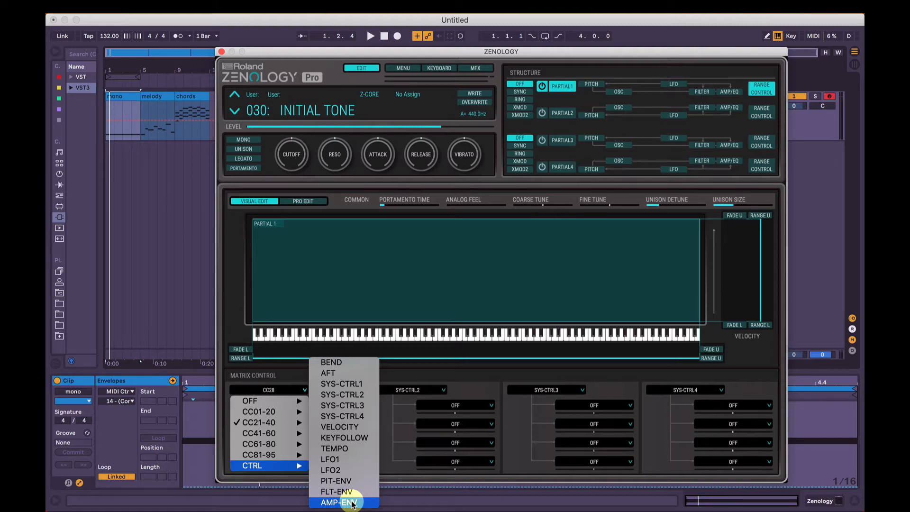
pyautogui.click(417, 372)
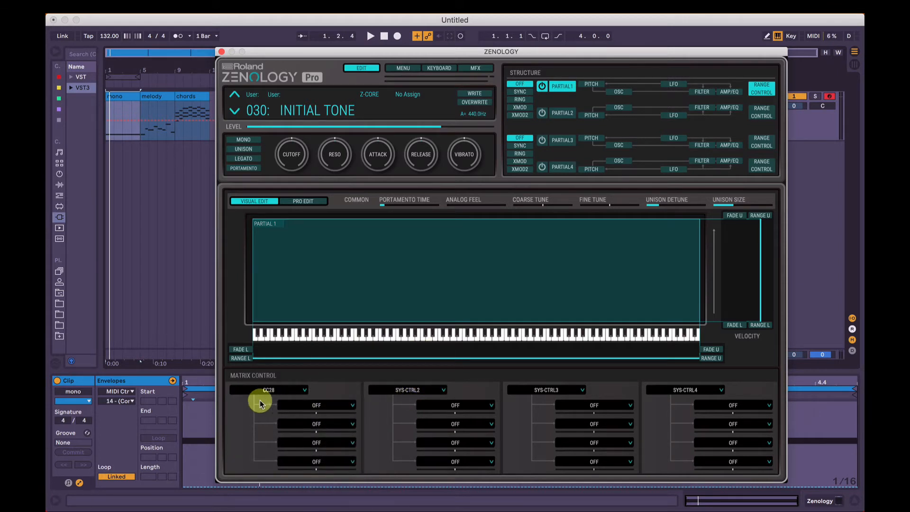
pyautogui.click(270, 386)
pyautogui.moveTo(284, 444)
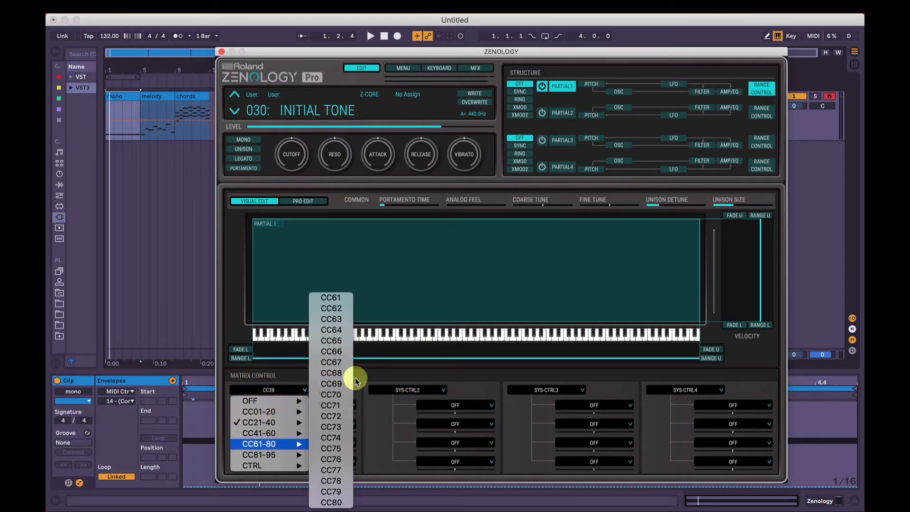
pyautogui.click(358, 375)
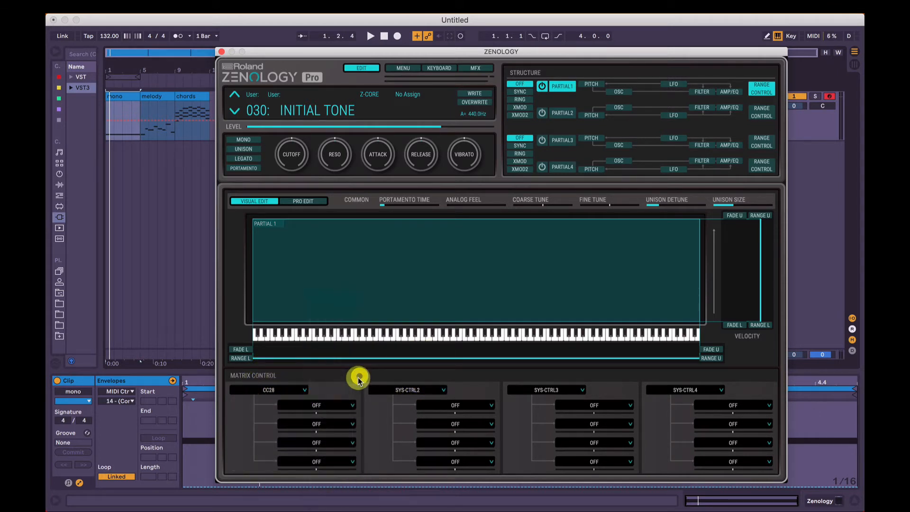
# - Browse the first destination options of Partial 1's CC28 matrix control, down to the pitch envelope entries
pyautogui.click(331, 403)
pyautogui.moveTo(327, 416)
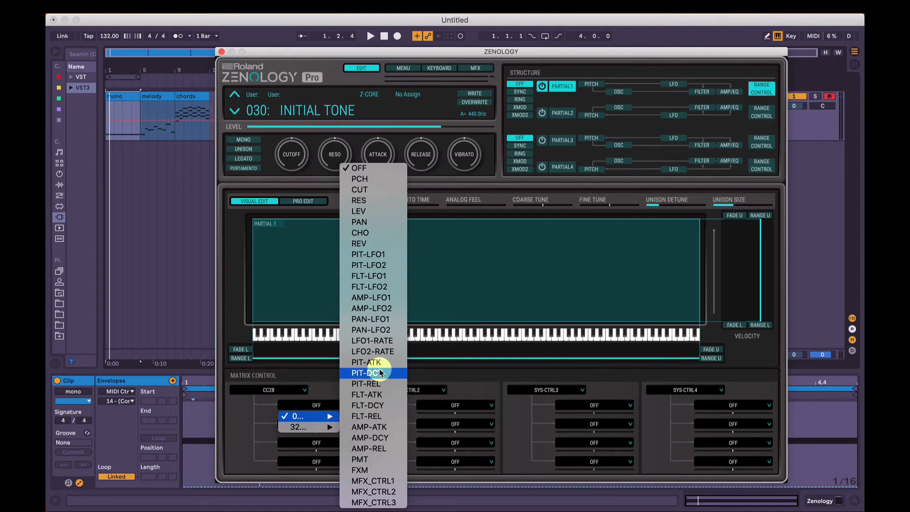
pyautogui.click(687, 81)
# - On Partial 1's pitch page, raise the first stage of the pitch envelope into a short attack peak and go over its other points
pyautogui.click(592, 84)
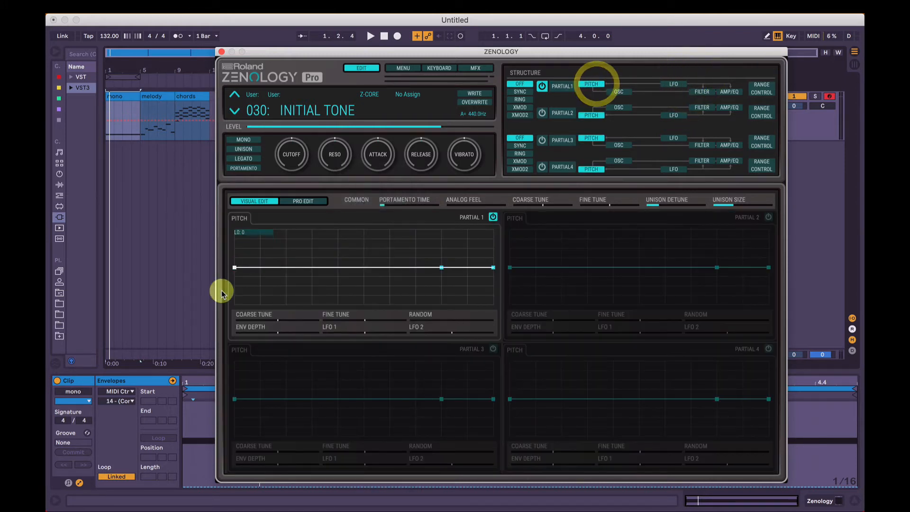
pyautogui.moveTo(236, 266); pyautogui.dragTo(244, 247)
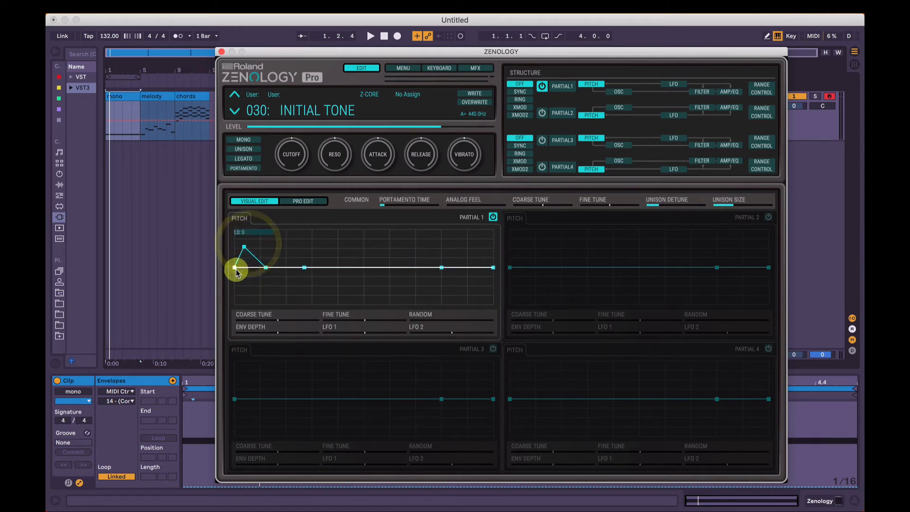
pyautogui.moveTo(244, 246)
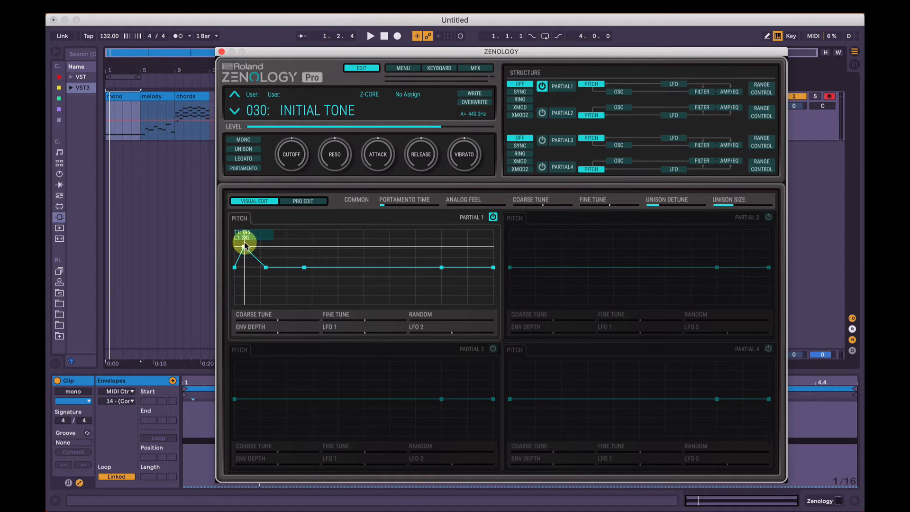
pyautogui.moveTo(266, 268)
pyautogui.moveTo(306, 270)
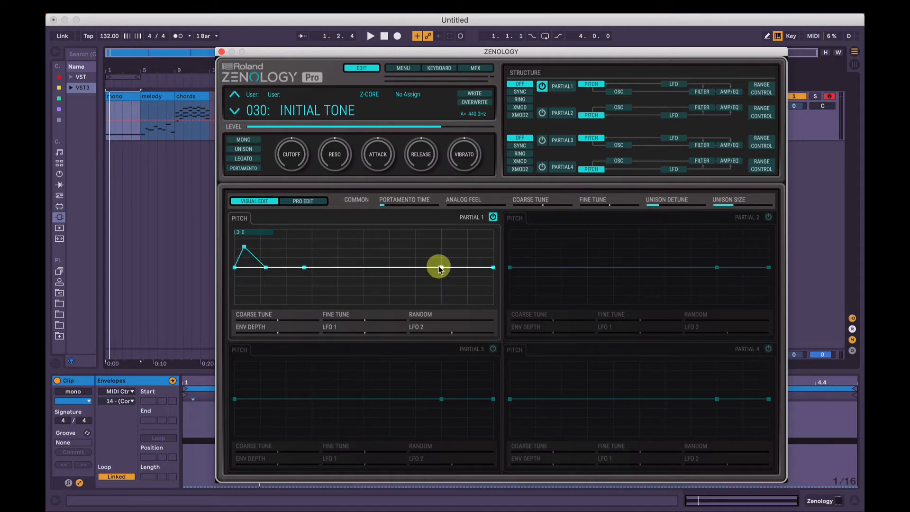
pyautogui.moveTo(440, 268)
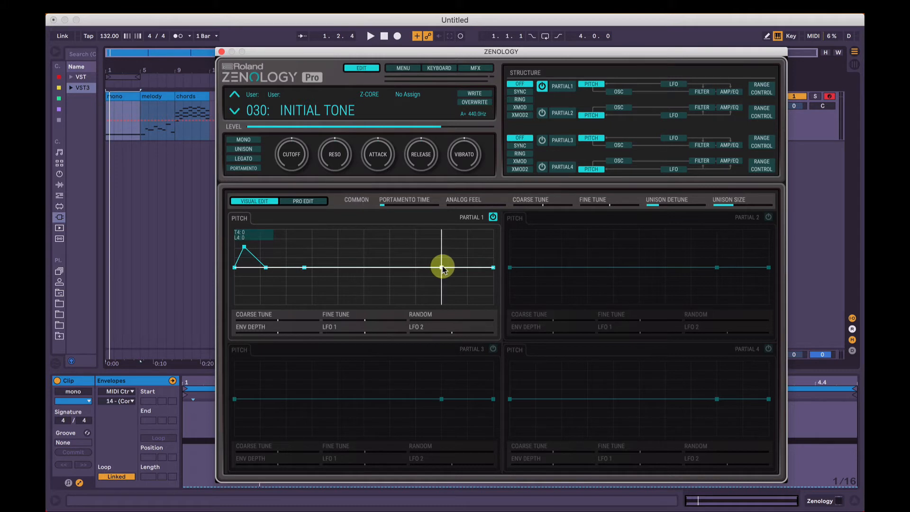
pyautogui.moveTo(441, 267); pyautogui.dragTo(457, 267)
pyautogui.moveTo(266, 269); pyautogui.dragTo(242, 247)
pyautogui.moveTo(244, 247)
# - Return to Partial 1's Range Control page and look through the first CC28 destination options down to PMT
pyautogui.click(761, 89)
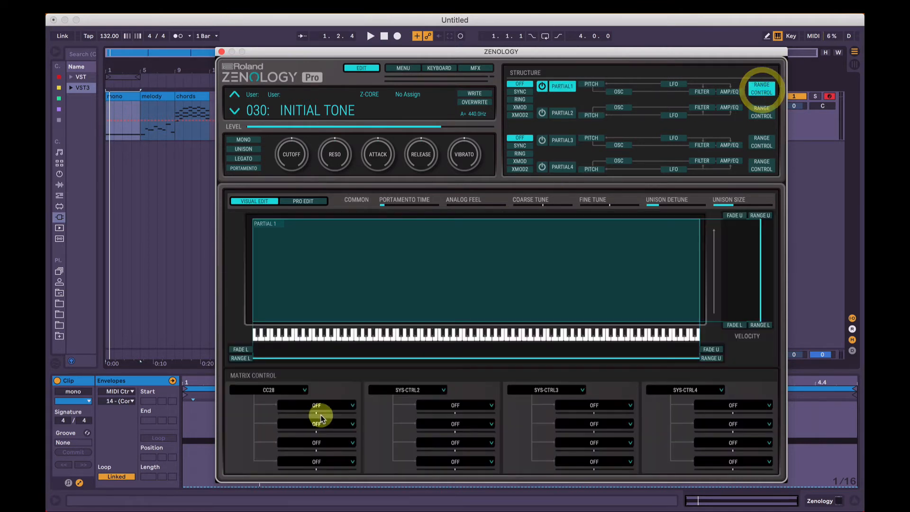
pyautogui.click(326, 405)
pyautogui.moveTo(327, 416)
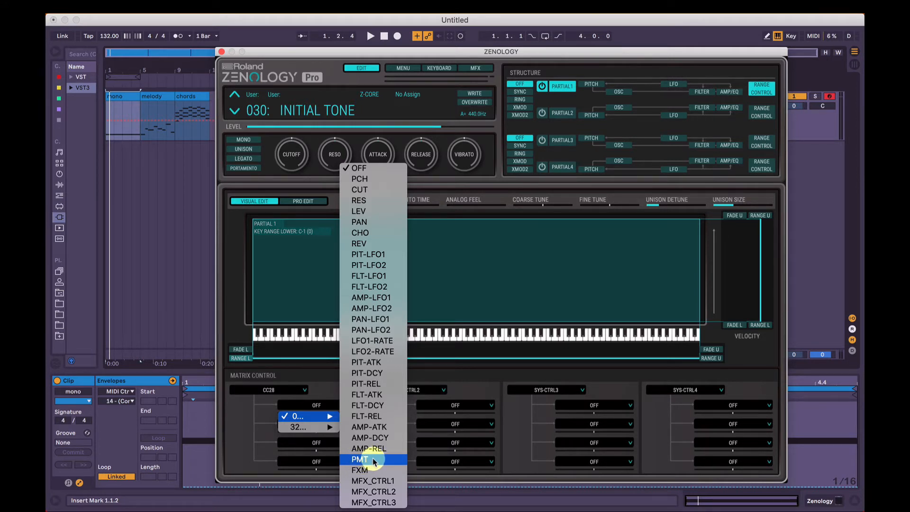
pyautogui.click(507, 257)
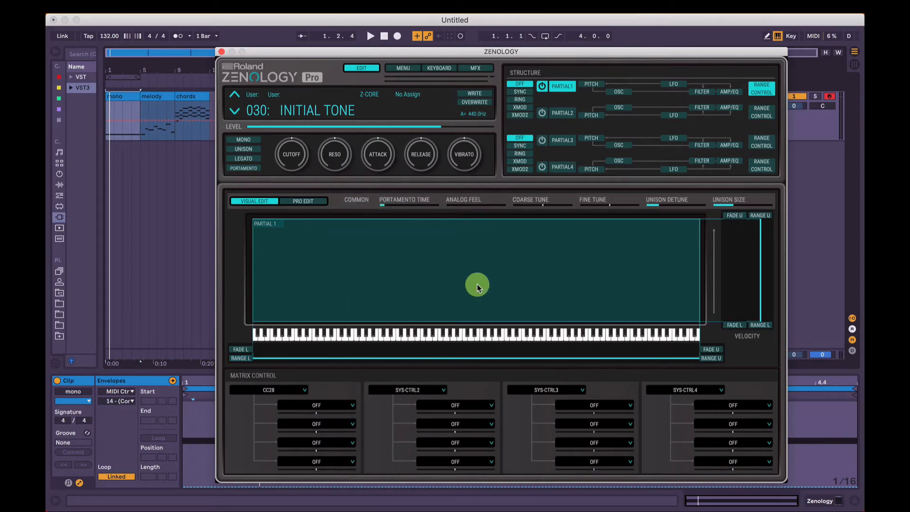
# - Examine the FXM and MFX_CTRL destinations of the CC28 matrix control and the second group of destinations from 32 onward
pyautogui.click(316, 406)
pyautogui.moveTo(303, 415)
pyautogui.click(379, 470)
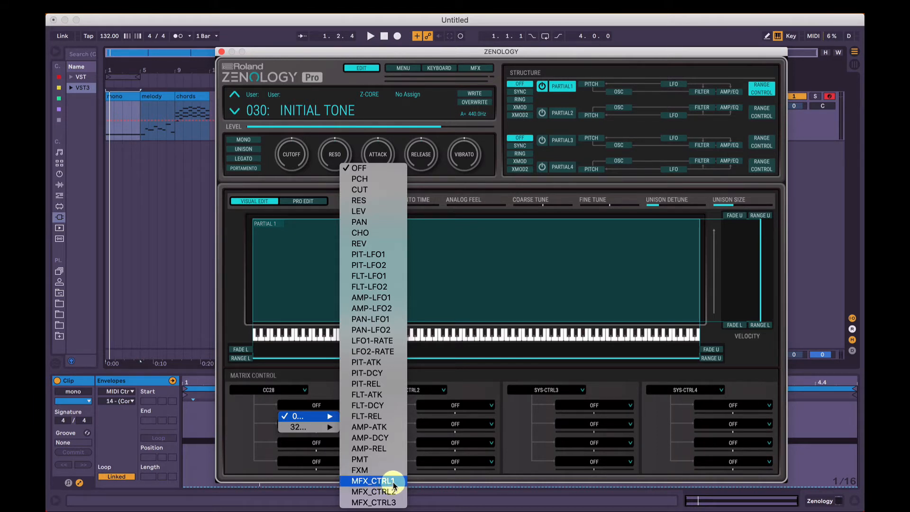
pyautogui.moveTo(330, 428)
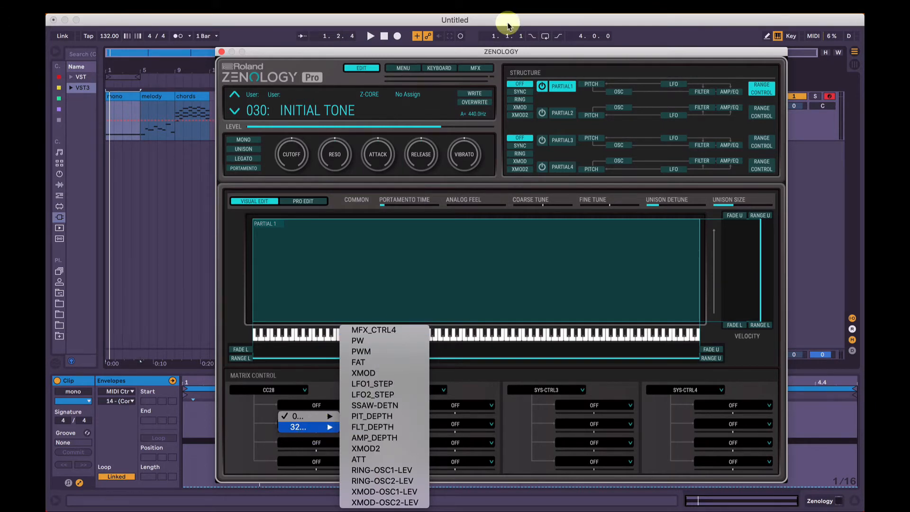
pyautogui.click(482, 53)
# - Move the plug-in window up, show its MFX section, and set the effect type to Chorus
pyautogui.click(481, 66)
pyautogui.moveTo(486, 51); pyautogui.dragTo(458, 1)
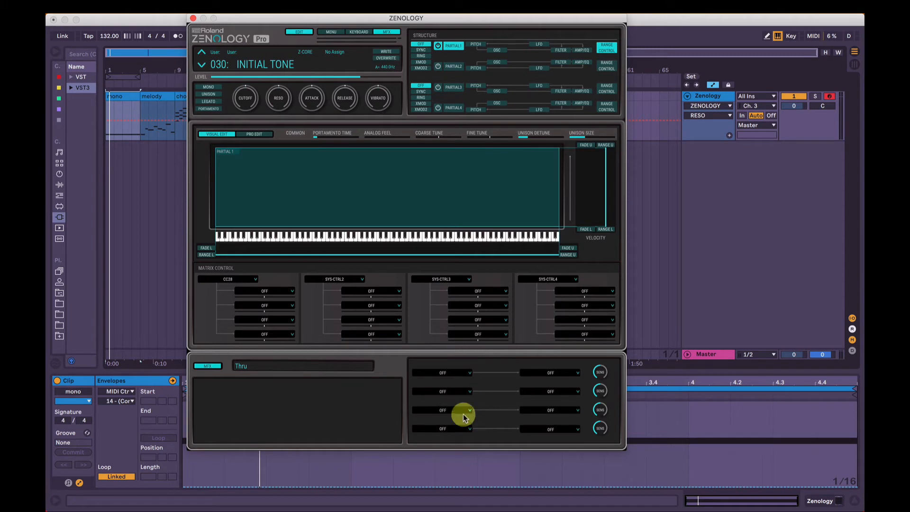
pyautogui.click(242, 366)
pyautogui.moveTo(284, 416)
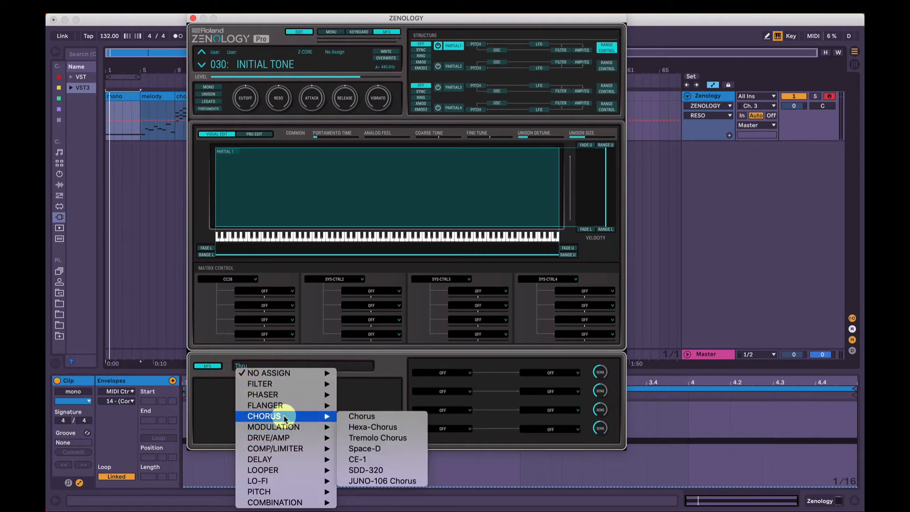
pyautogui.click(374, 413)
pyautogui.click(274, 365)
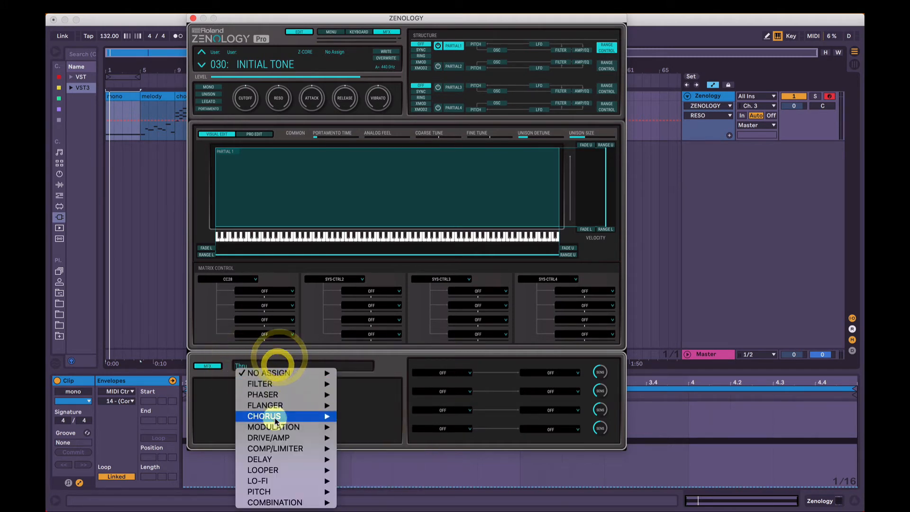
pyautogui.click(365, 416)
# - Browse the source groups and the RATE (HZ) and BALANCE destinations of the first Chorus MFX control slot, leaving both OFF
pyautogui.click(443, 373)
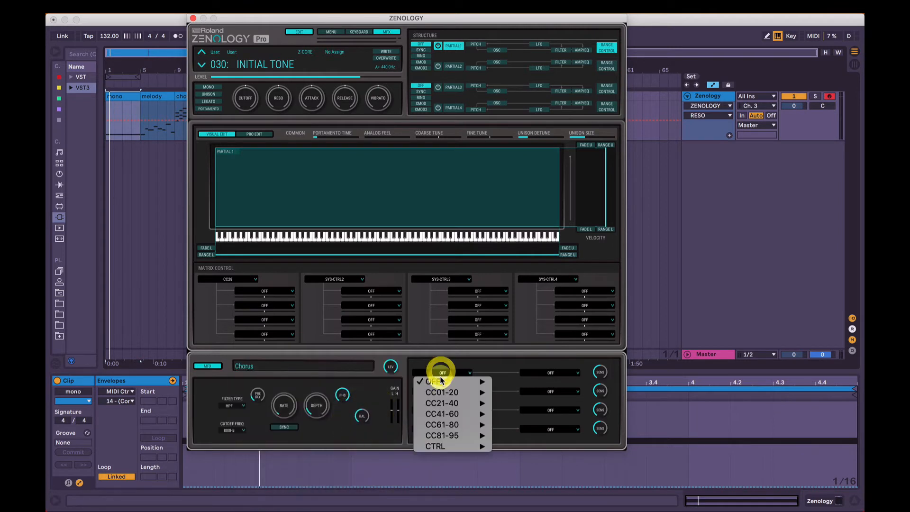
pyautogui.moveTo(437, 436)
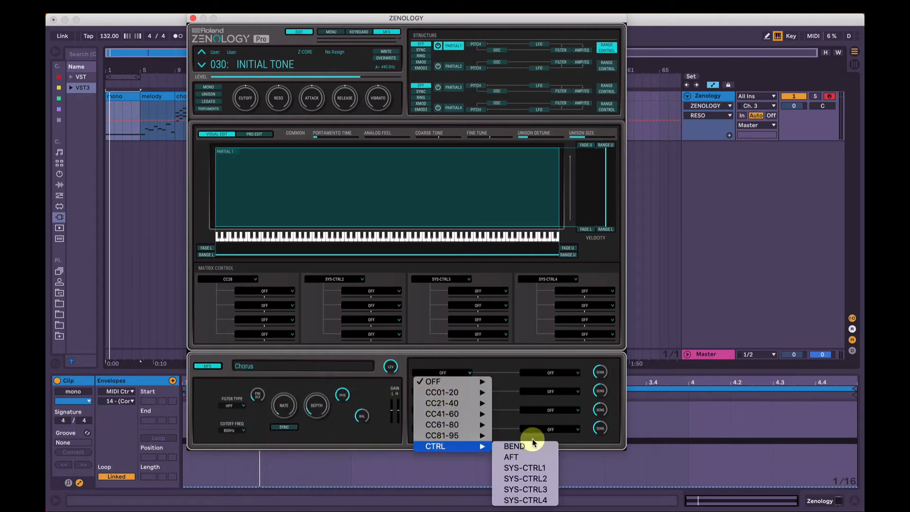
pyautogui.moveTo(463, 403)
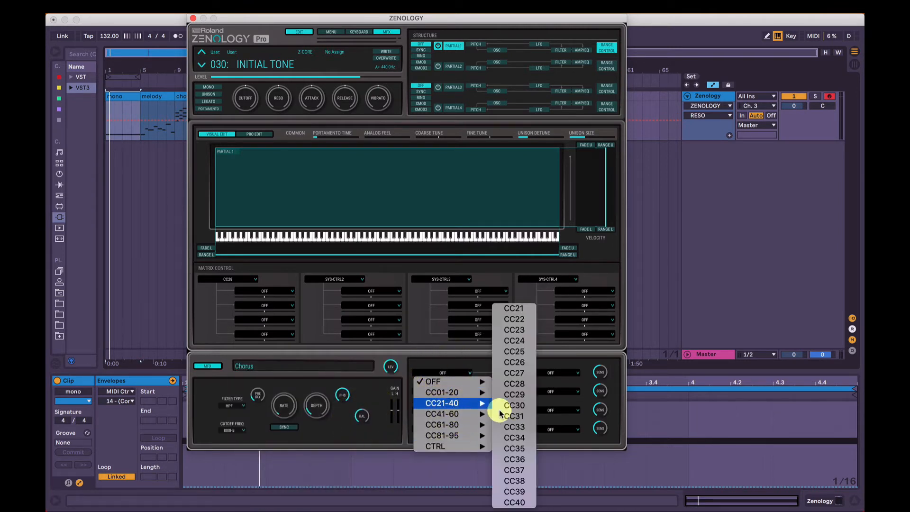
pyautogui.click(481, 363)
pyautogui.click(533, 372)
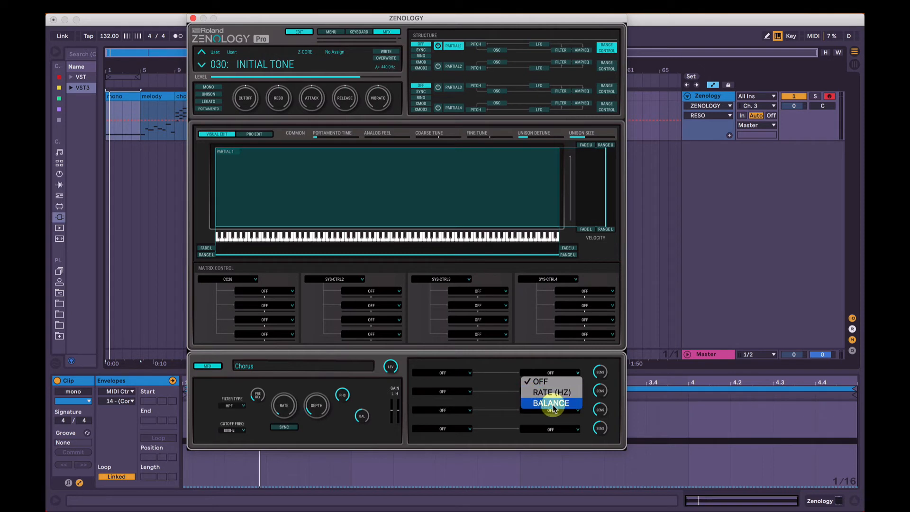
pyautogui.click(552, 368)
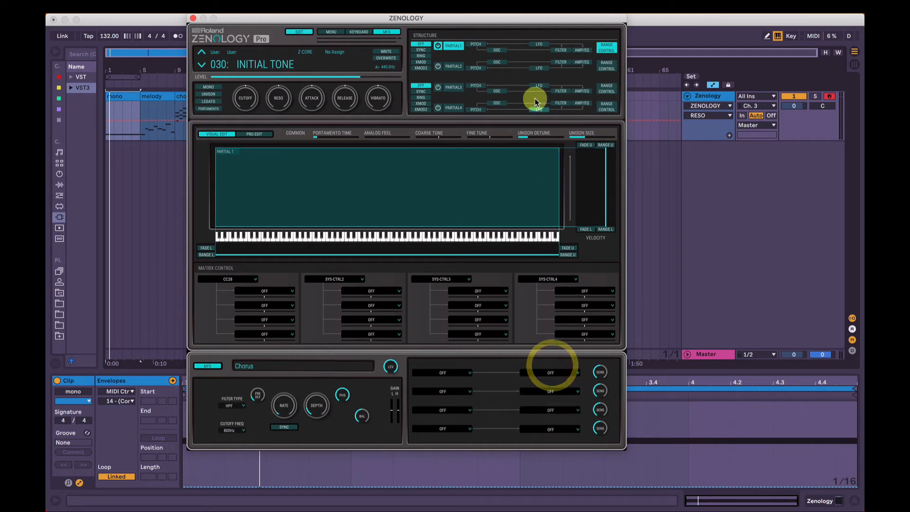
# - Hide the MFX section and set the plug-in zoom to 138%
pyautogui.click(387, 32)
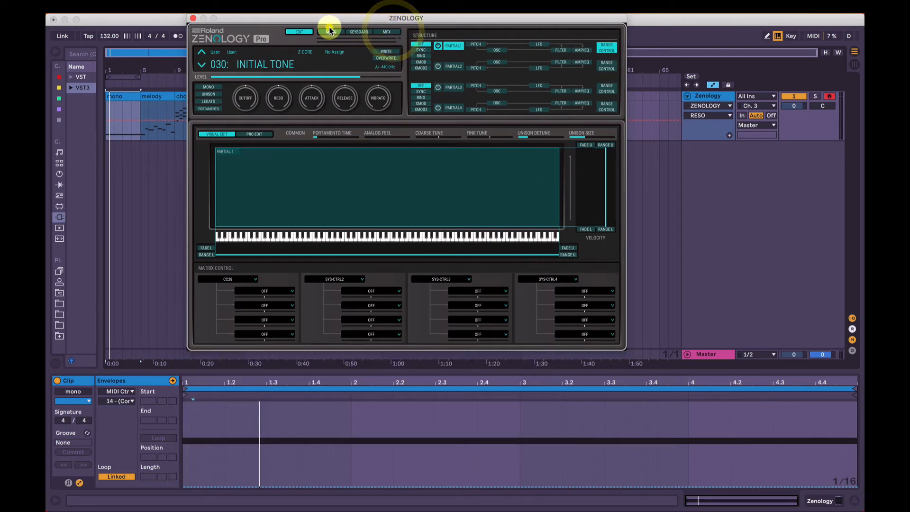
pyautogui.click(331, 32)
pyautogui.click(362, 33)
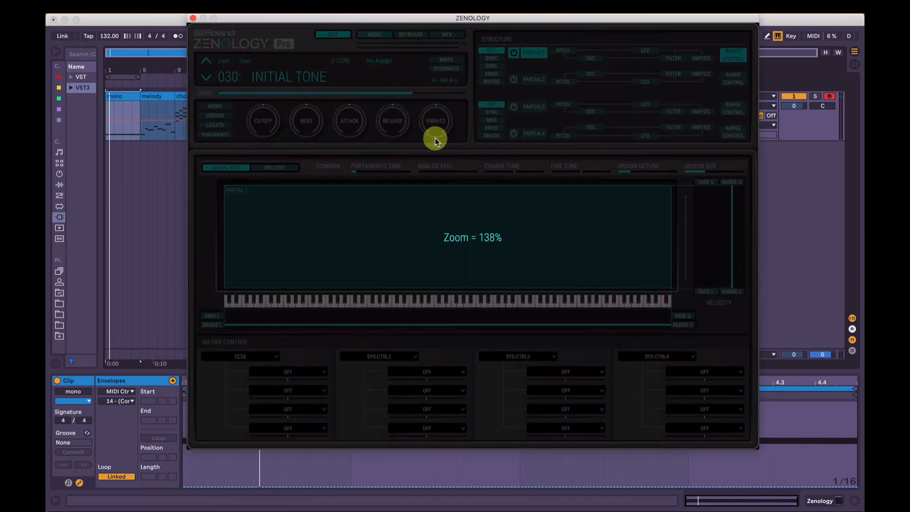
pyautogui.click(450, 131)
# - Locate the MFX_CTRL entries among the first CC28 destination options and briefly check the MFX section before hiding it
pyautogui.click(269, 370)
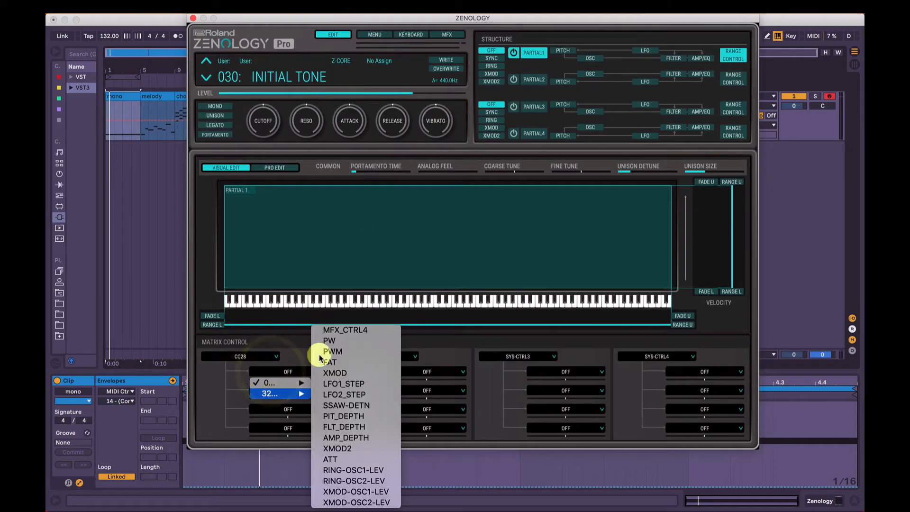
pyautogui.moveTo(265, 382)
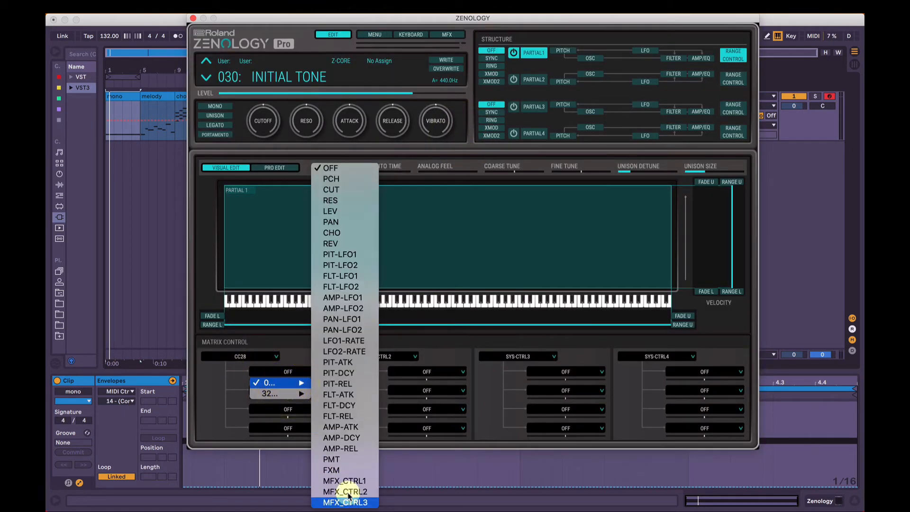
pyautogui.click(447, 38)
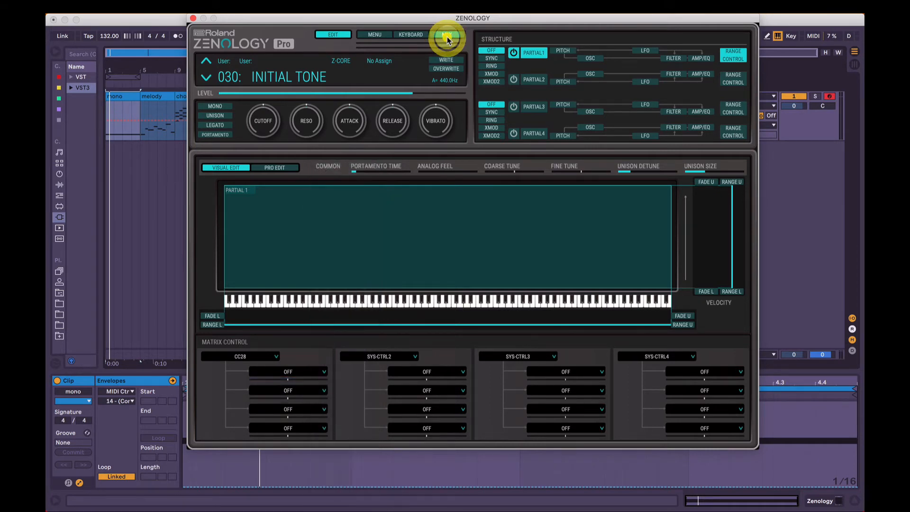
pyautogui.click(447, 38)
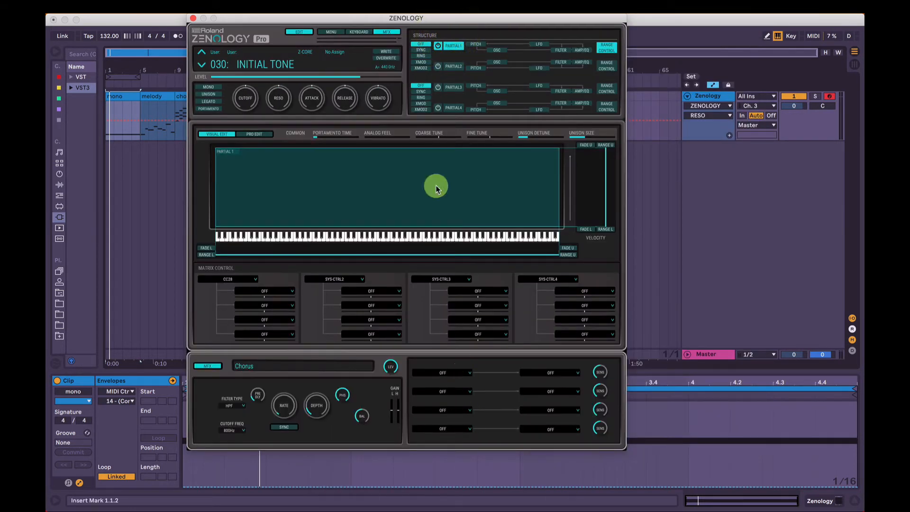
pyautogui.click(387, 33)
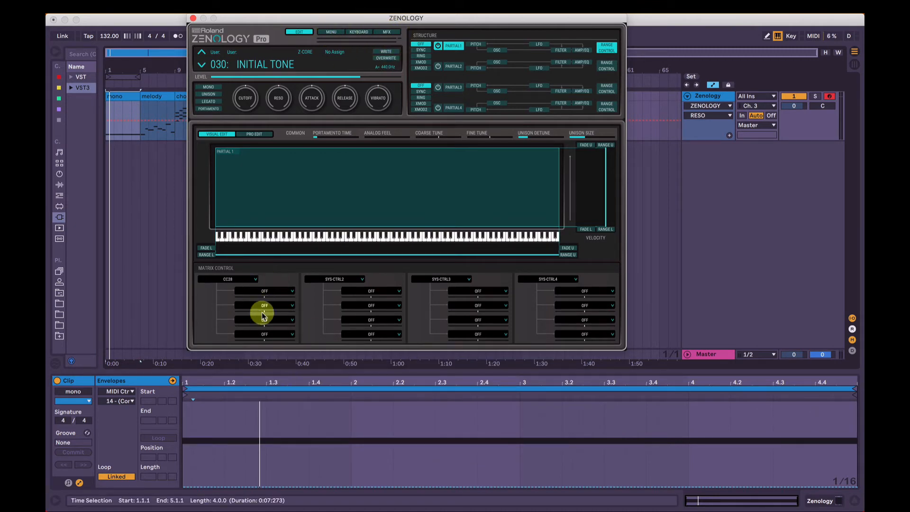
# - Enlarge the plug-in interface back to 138% zoom
pyautogui.click(337, 36)
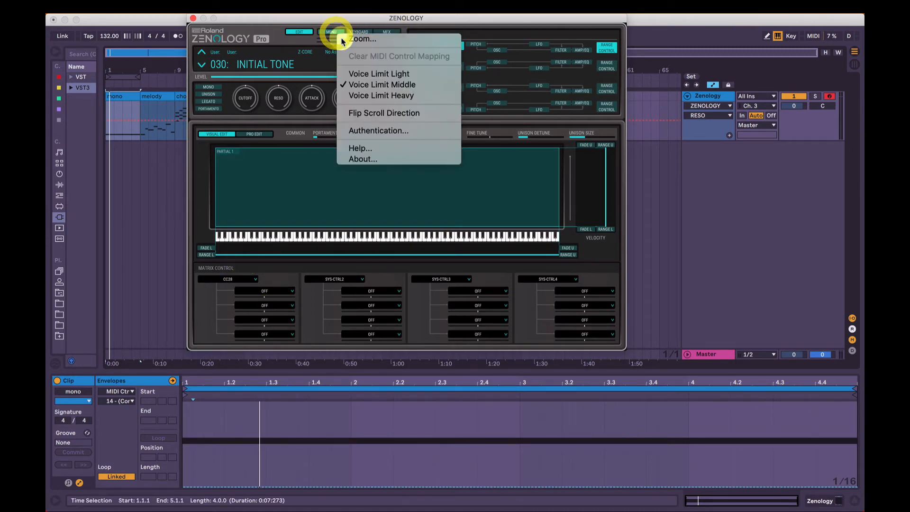
pyautogui.click(341, 39)
pyautogui.click(439, 130)
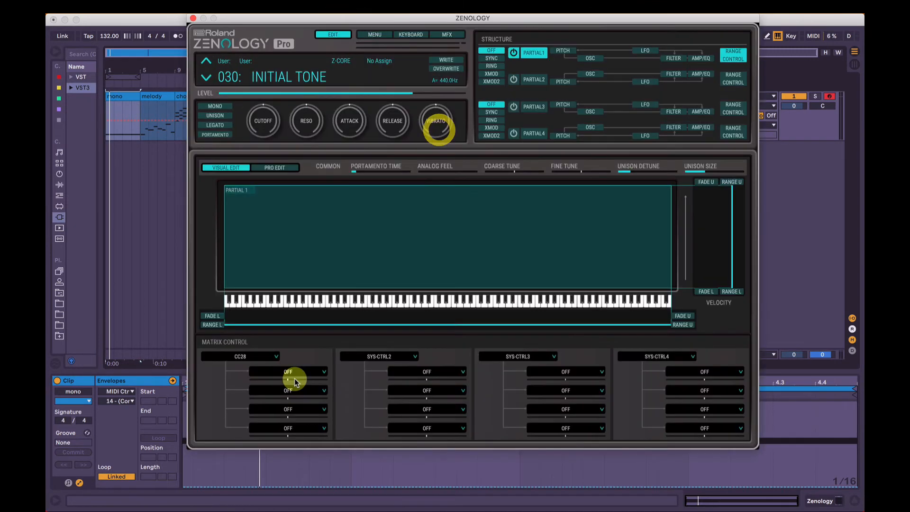
# - Examine the second group of first CC28 destination options, such as PW, PWM and FAT, leaving the destination OFF
pyautogui.click(298, 373)
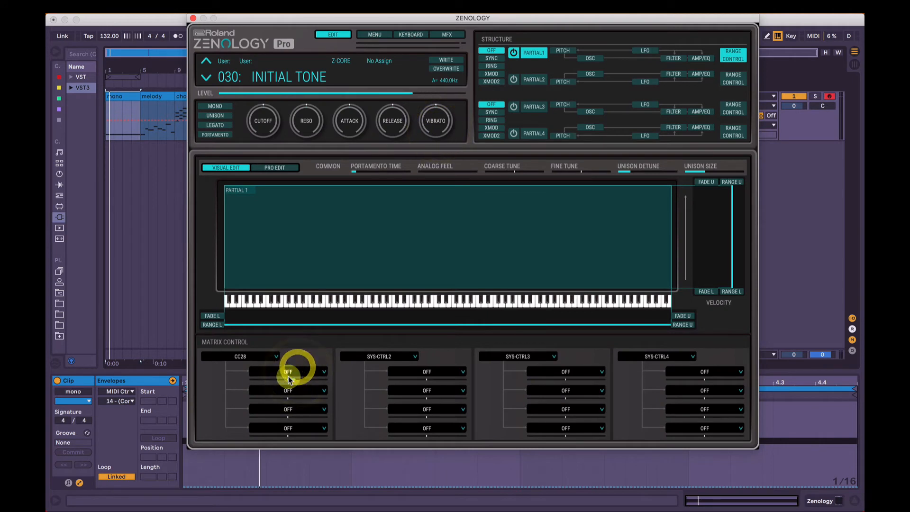
pyautogui.moveTo(272, 393)
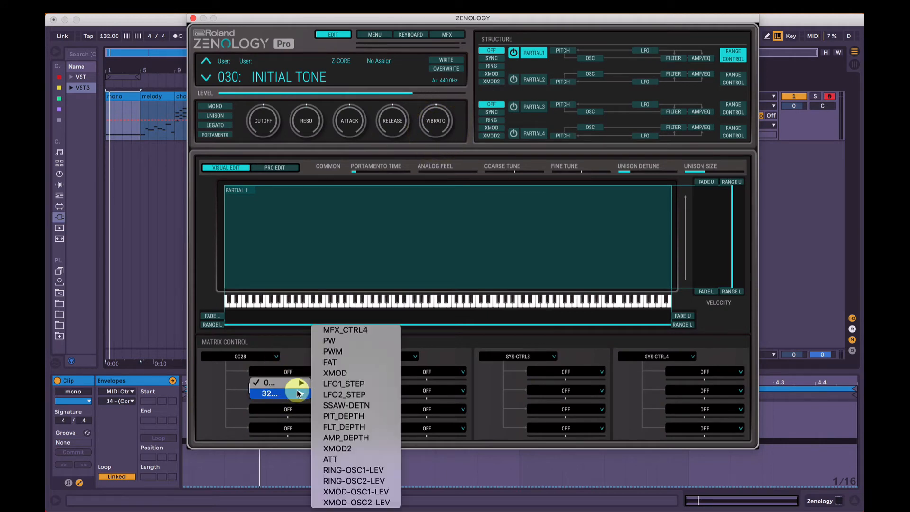
pyautogui.click(354, 348)
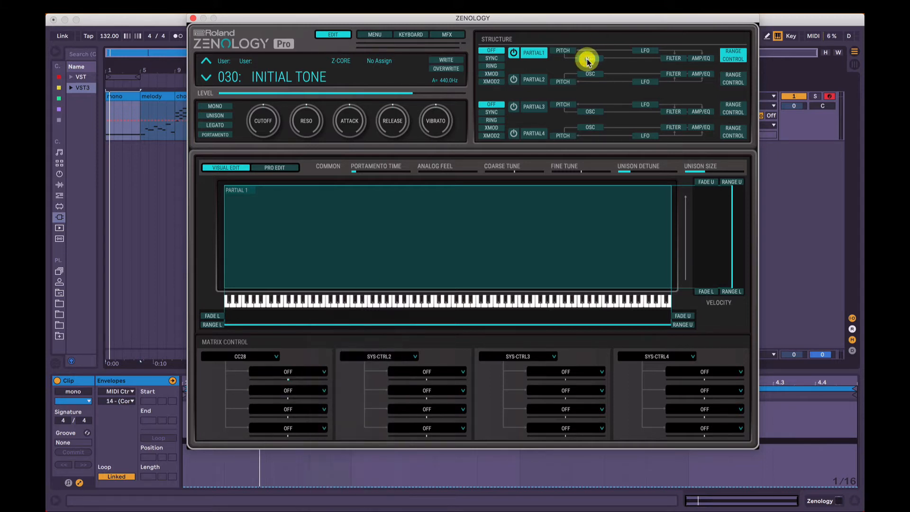
# - Compare the PW, PWM and FAT destination options with Partial 1's Pulse Width, PWM Depth and Fat oscillator parameters
pyautogui.click(590, 58)
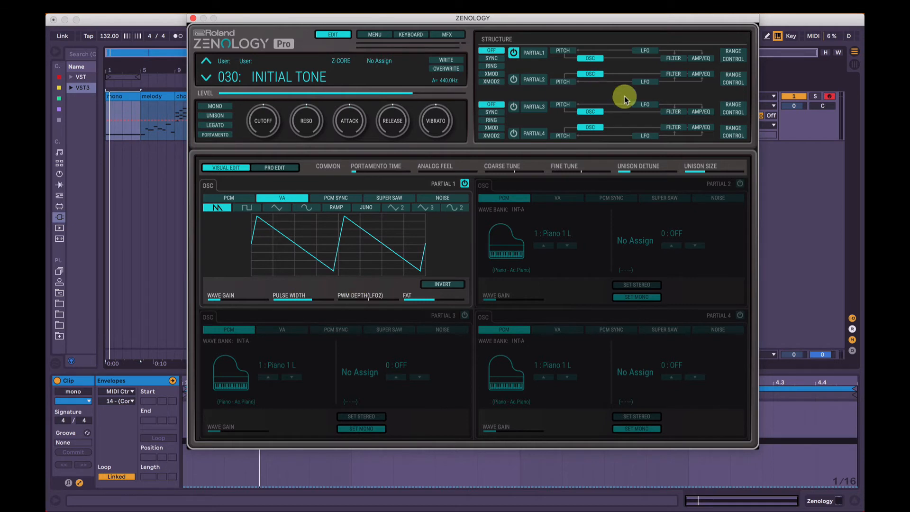
pyautogui.click(733, 55)
pyautogui.click(289, 372)
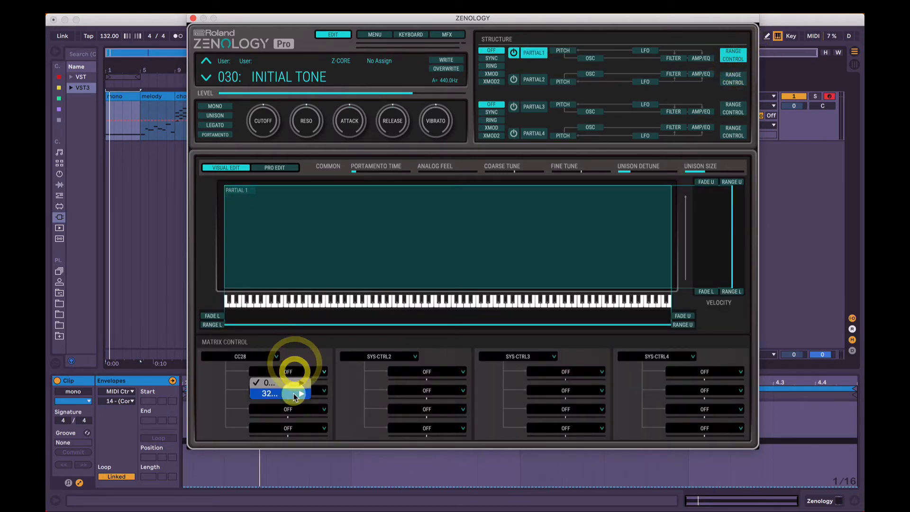
pyautogui.moveTo(277, 394)
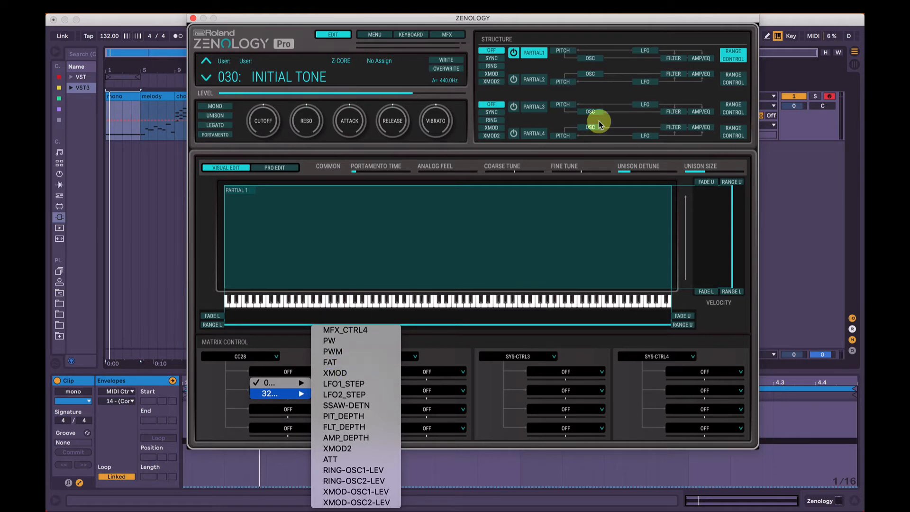
pyautogui.click(587, 56)
pyautogui.click(587, 57)
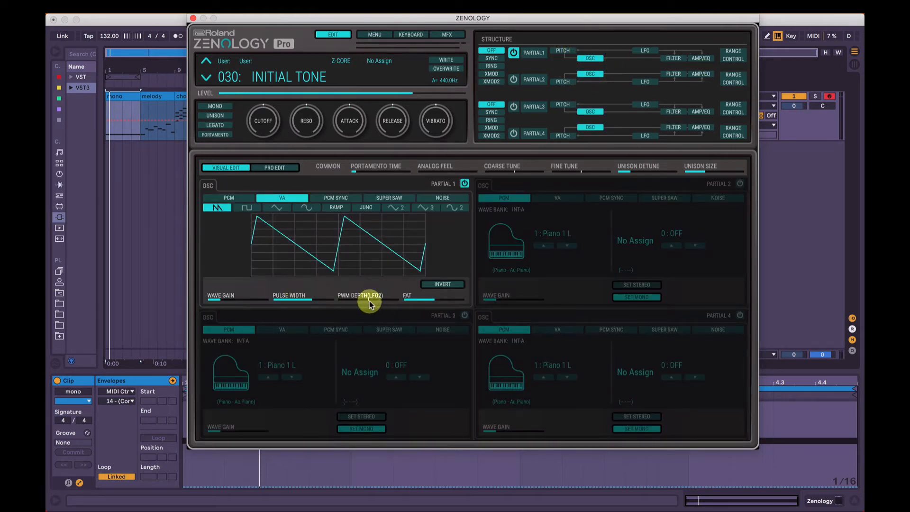
# - Locate the SSAW-DETN destination option, switch Partial 1's oscillator to Super Saw and adjust its Super Saw Detune
pyautogui.click(733, 55)
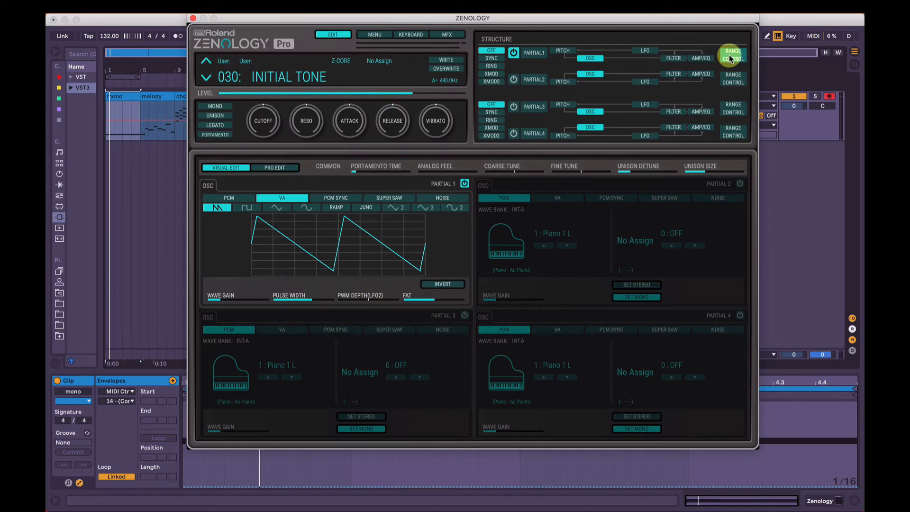
pyautogui.click(262, 392)
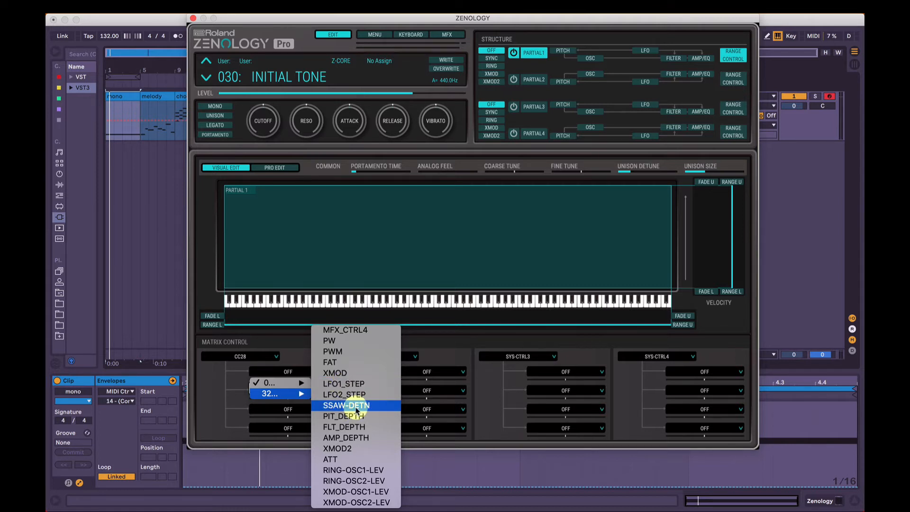
pyautogui.click(350, 406)
pyautogui.click(590, 58)
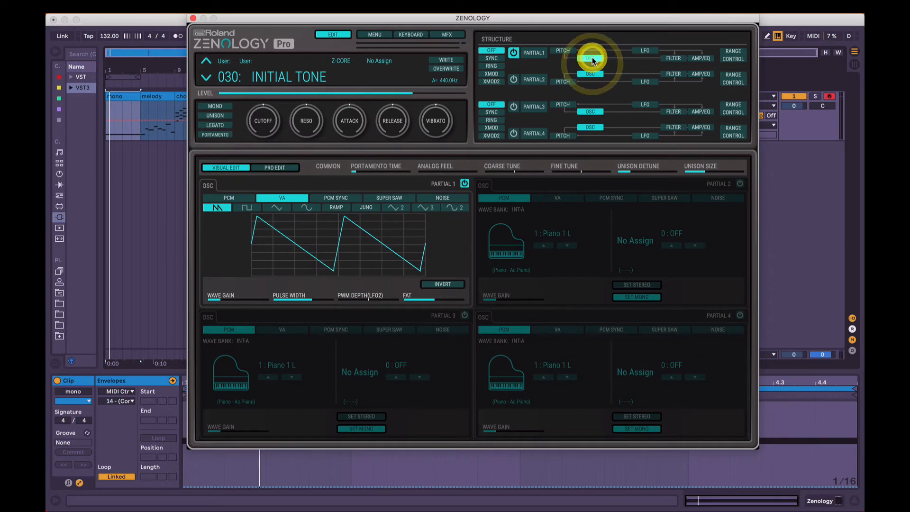
pyautogui.click(389, 197)
pyautogui.moveTo(431, 298)
pyautogui.mouseDown()
pyautogui.moveTo(466, 301)
pyautogui.moveTo(412, 296)
pyautogui.moveTo(447, 300)
pyautogui.moveTo(427, 297)
pyautogui.moveTo(435, 297)
pyautogui.mouseUp()
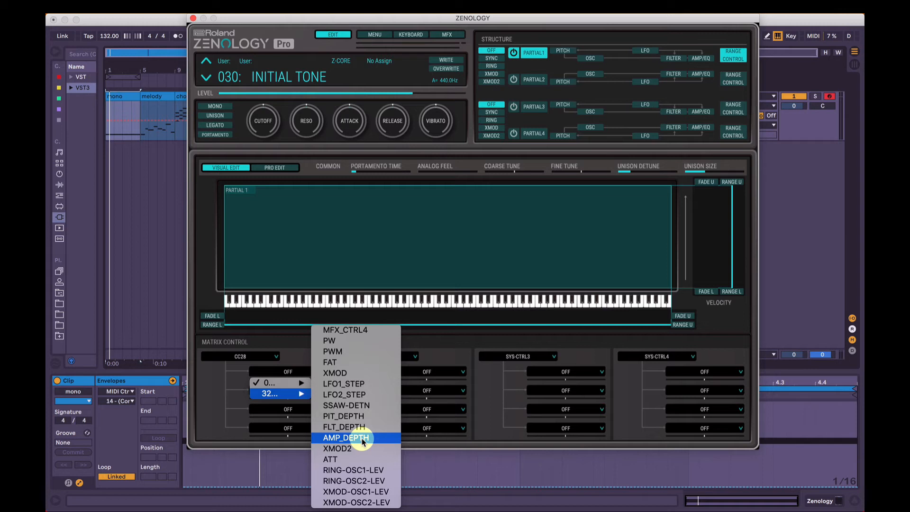
# - Raise Partial 1's pitch envelope depth to the maximum and its filter envelope depth to 63, and view the amp envelope
pyautogui.click(565, 53)
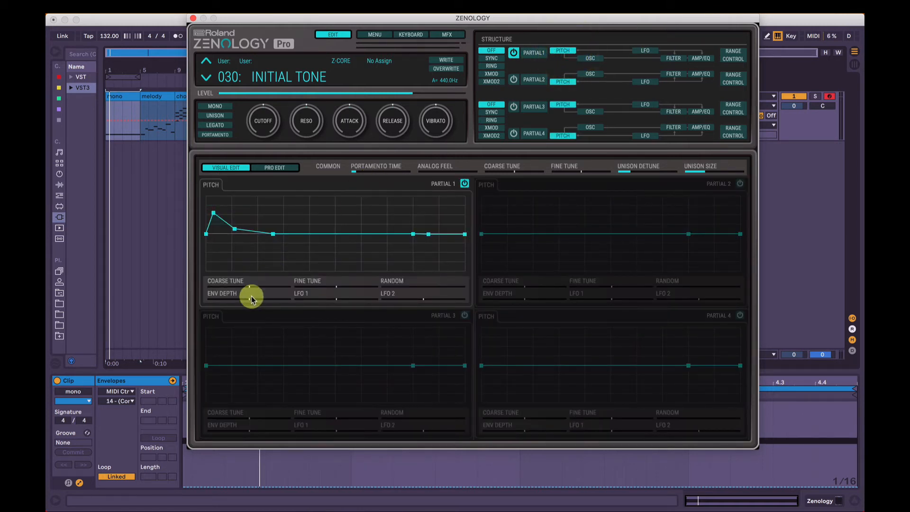
pyautogui.moveTo(250, 297); pyautogui.dragTo(288, 299)
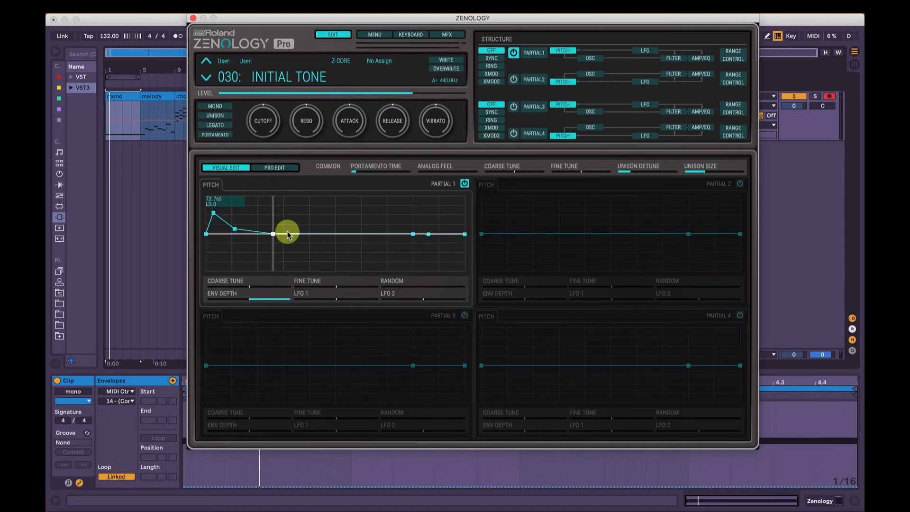
pyautogui.click(673, 58)
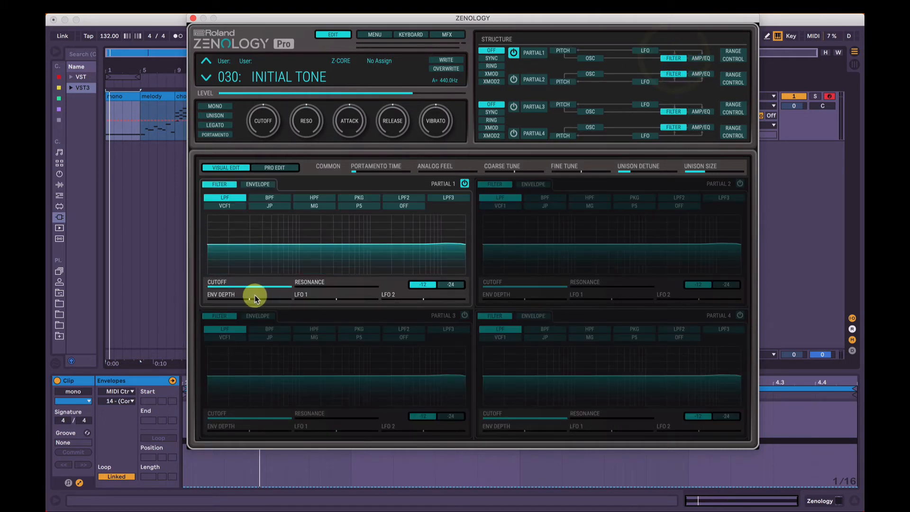
pyautogui.moveTo(254, 294); pyautogui.dragTo(299, 305)
pyautogui.click(264, 184)
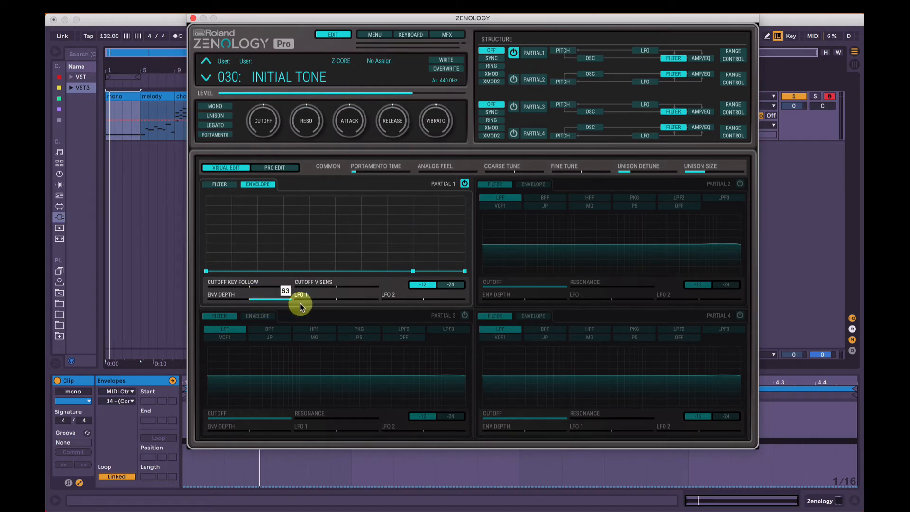
pyautogui.click(698, 57)
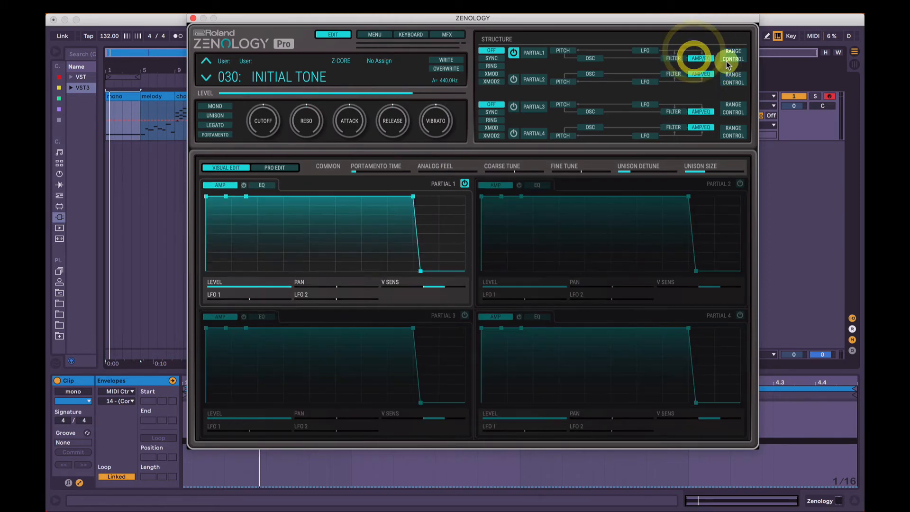
pyautogui.click(732, 55)
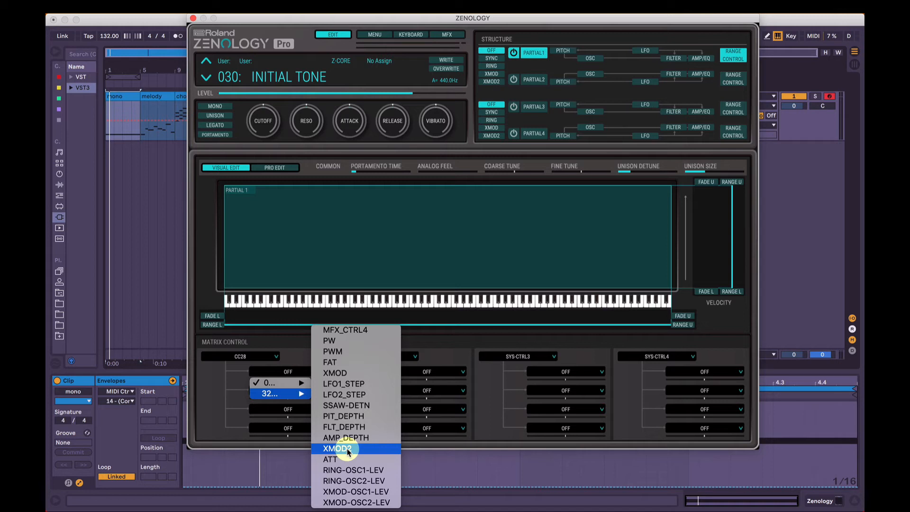
# - Try XMOD2 and XMOD as the Partial 1 and 2 structure while checking the matching destination options, and set it back to OFF
pyautogui.click(498, 90)
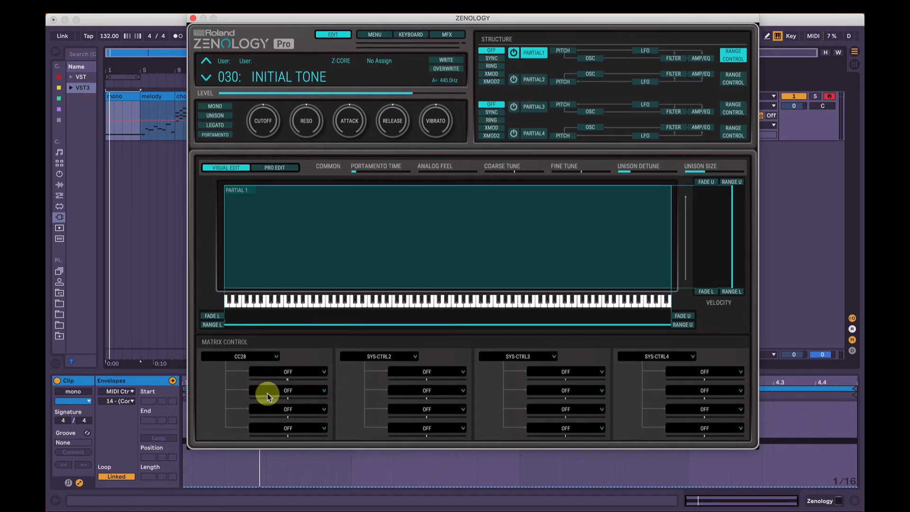
pyautogui.click(495, 85)
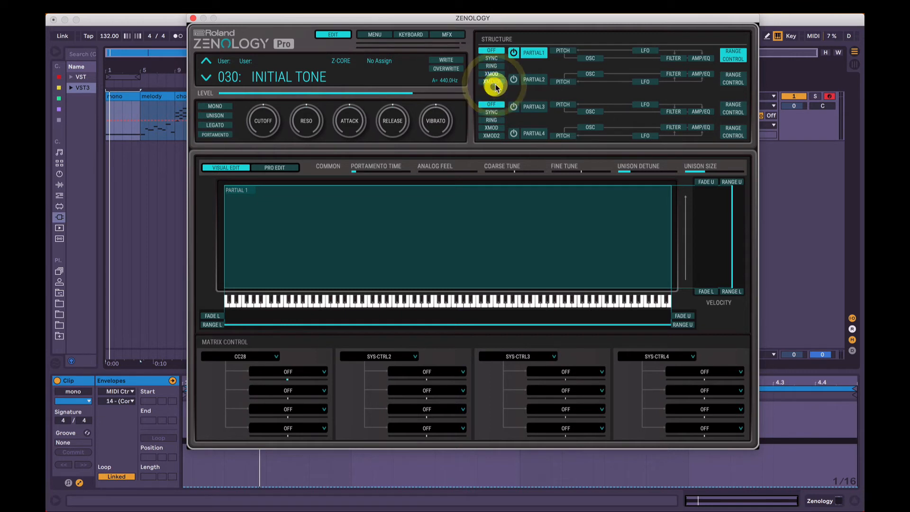
pyautogui.click(301, 375)
pyautogui.moveTo(295, 393)
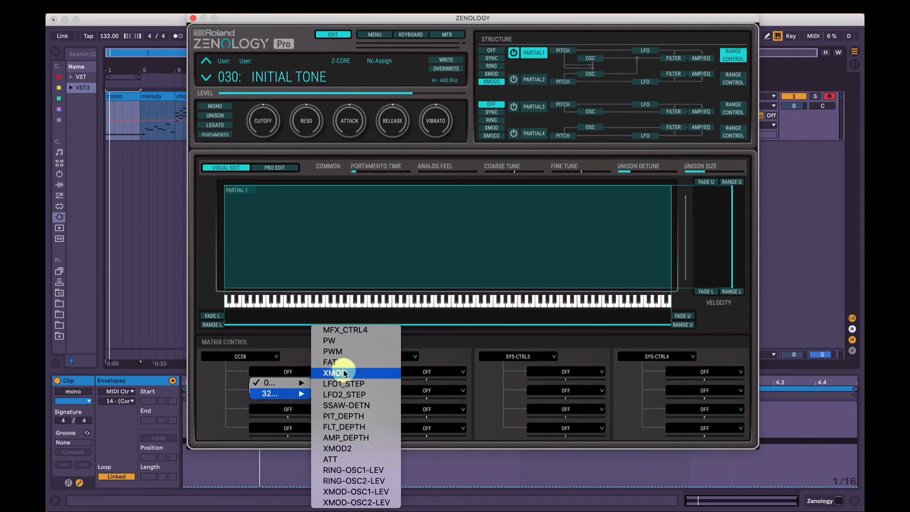
pyautogui.click(496, 79)
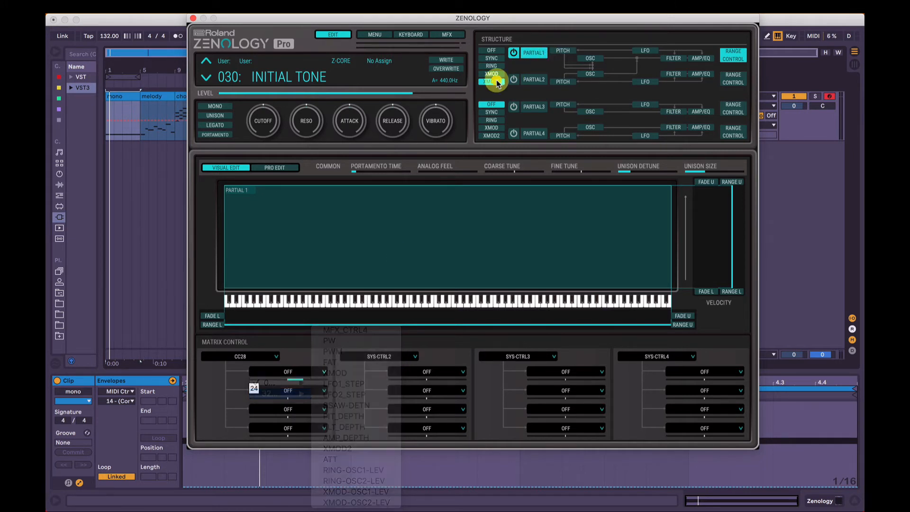
pyautogui.click(495, 76)
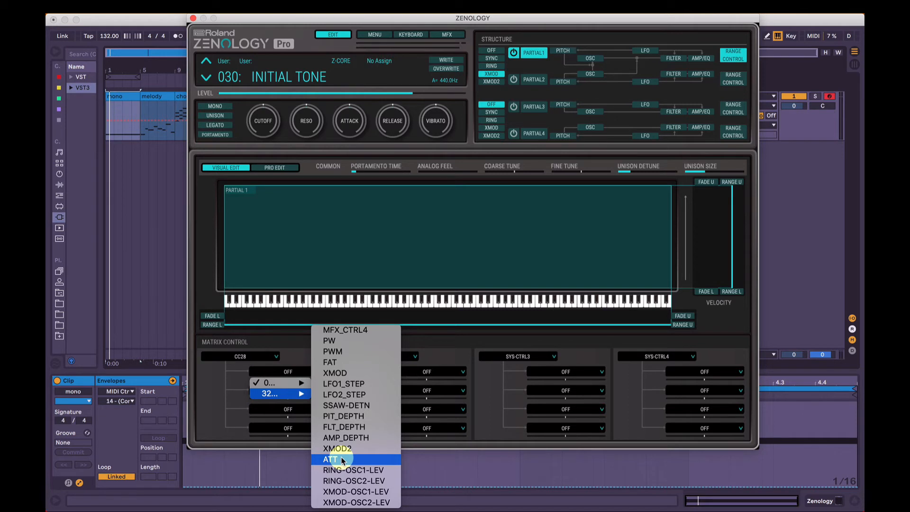
pyautogui.click(590, 61)
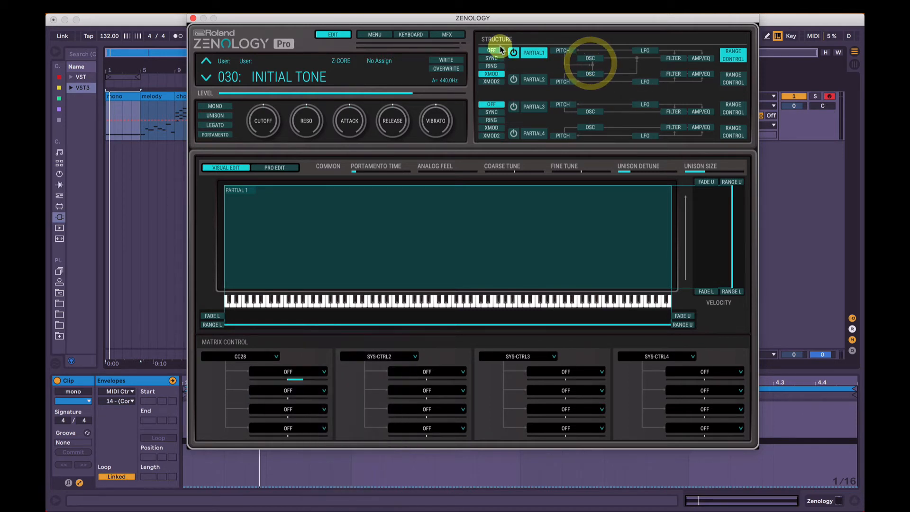
pyautogui.click(495, 49)
# - Check Partial 1's Wave Gain against the oscillator level destinations and reset the first CC28 destination's depth to 0
pyautogui.click(608, 64)
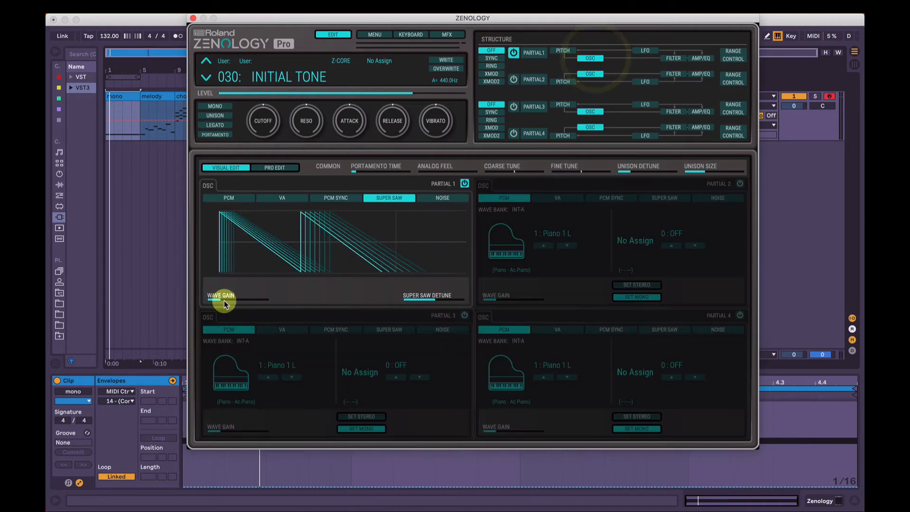
pyautogui.moveTo(223, 297)
pyautogui.mouseDown()
pyautogui.moveTo(254, 304)
pyautogui.moveTo(219, 299)
pyautogui.mouseUp()
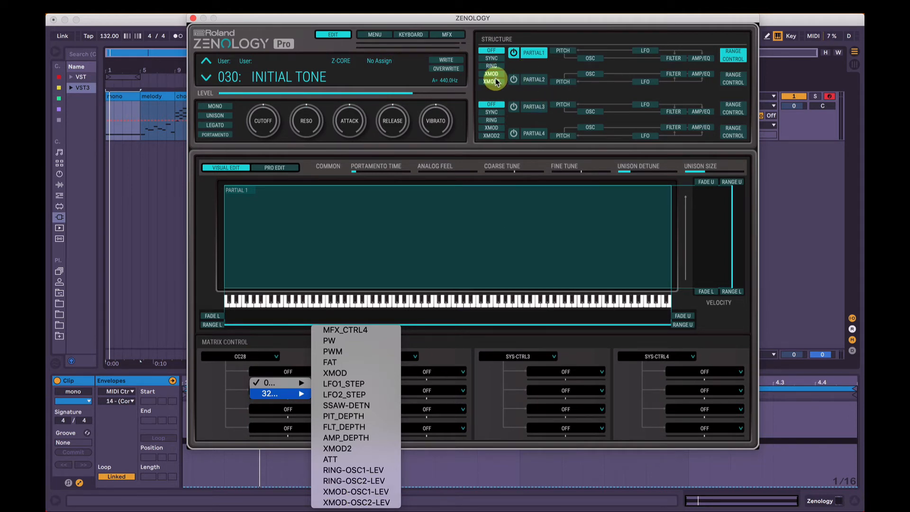
pyautogui.click(369, 502)
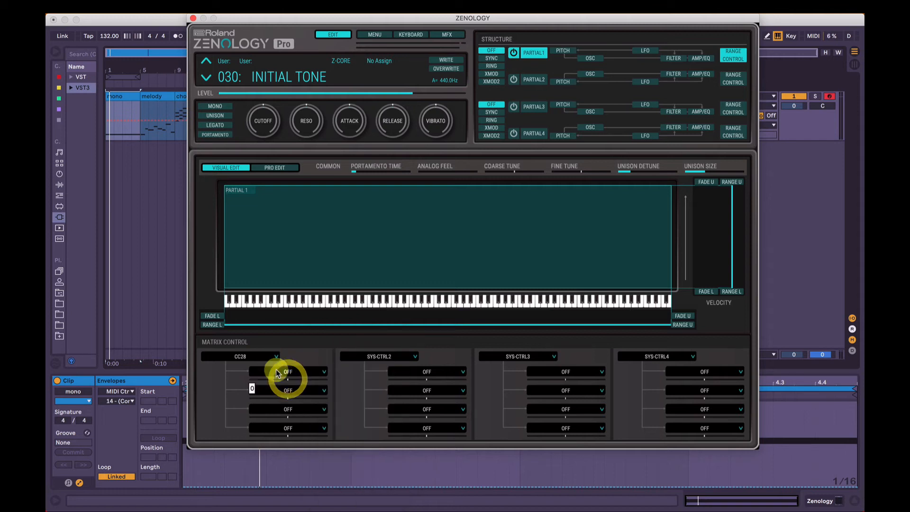
pyautogui.moveTo(290, 377)
pyautogui.mouseDown()
pyautogui.moveTo(349, 379)
pyautogui.moveTo(235, 386)
pyautogui.moveTo(288, 381)
pyautogui.moveTo(229, 376)
pyautogui.moveTo(341, 380)
pyautogui.moveTo(287, 387)
pyautogui.mouseUp()
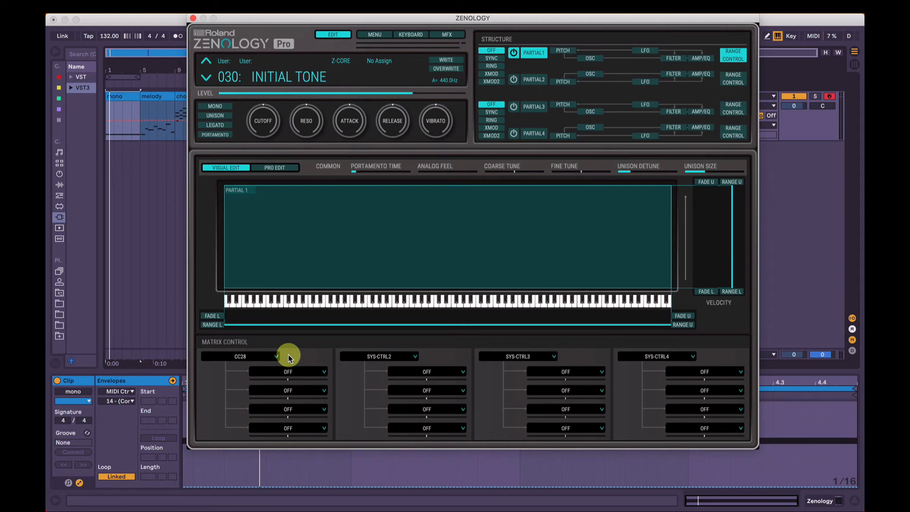
# - Reload user tone 030 INITIAL TONE, set Partial 1's oscillator to the VA saw wave and audition it with the mono clip
pyautogui.click(206, 61)
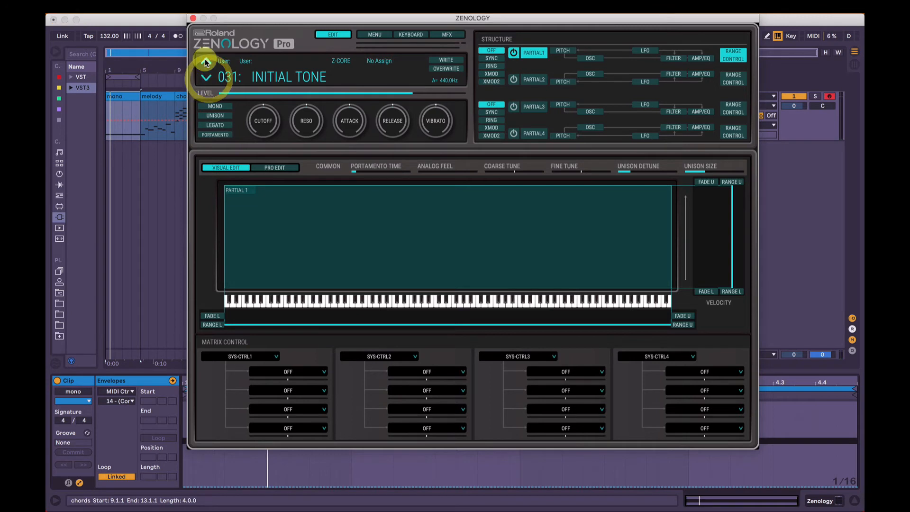
pyautogui.click(206, 77)
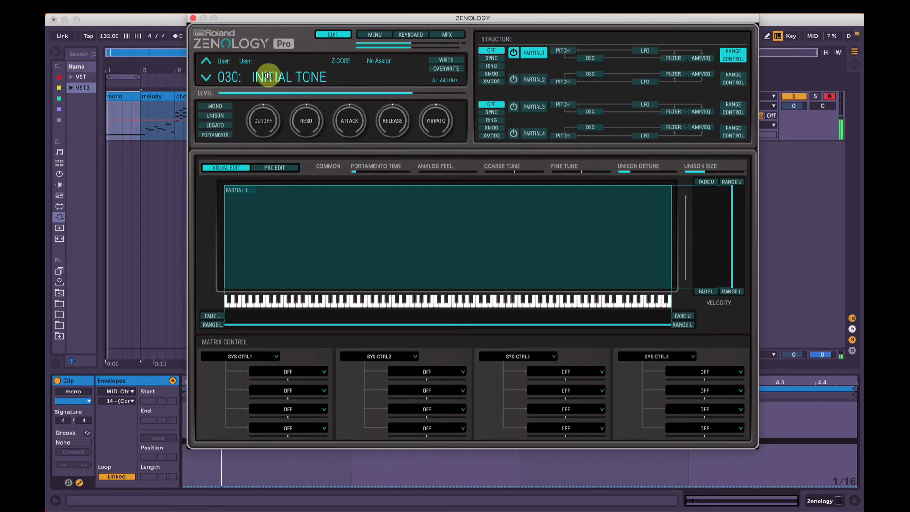
pyautogui.click(589, 61)
pyautogui.click(282, 197)
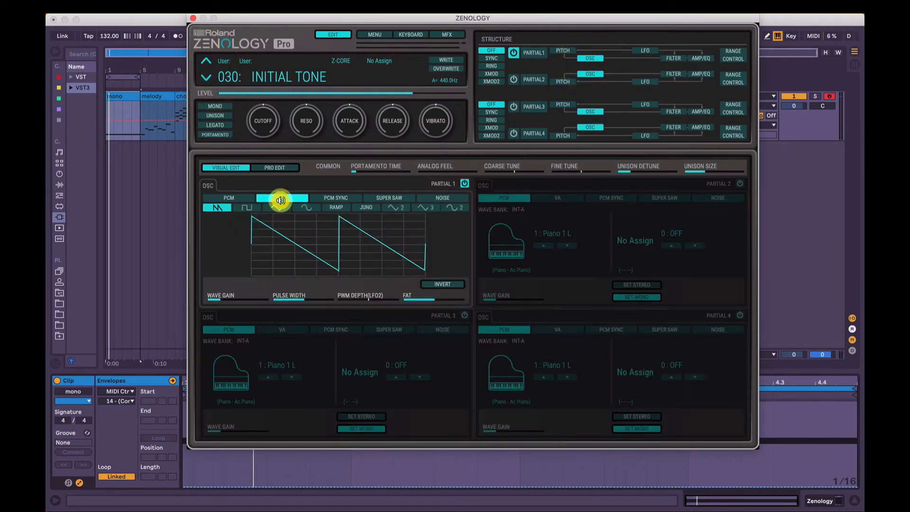
pyautogui.click(223, 211)
pyautogui.press('space')
pyautogui.press('space')
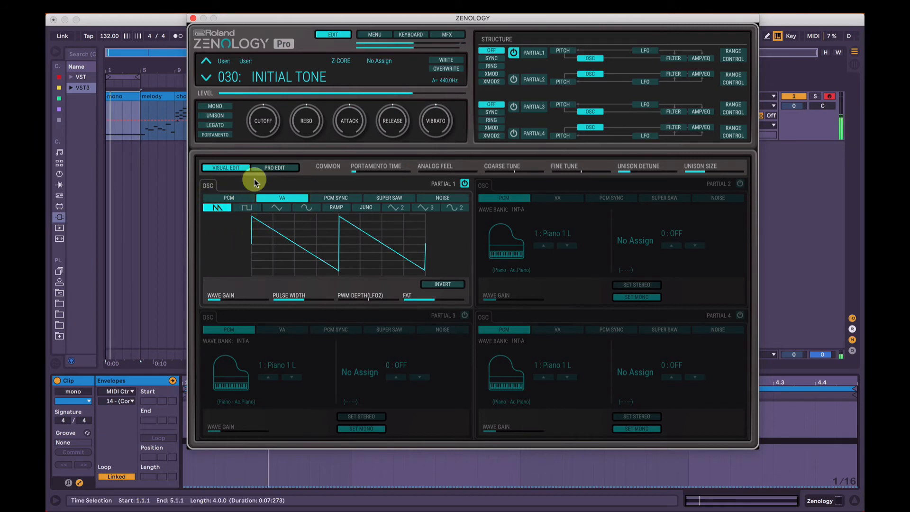
# - Shape Partial 1's pitch envelope as a short decay from its peak level and raise the envelope depth to the maximum
pyautogui.click(741, 59)
pyautogui.click(258, 357)
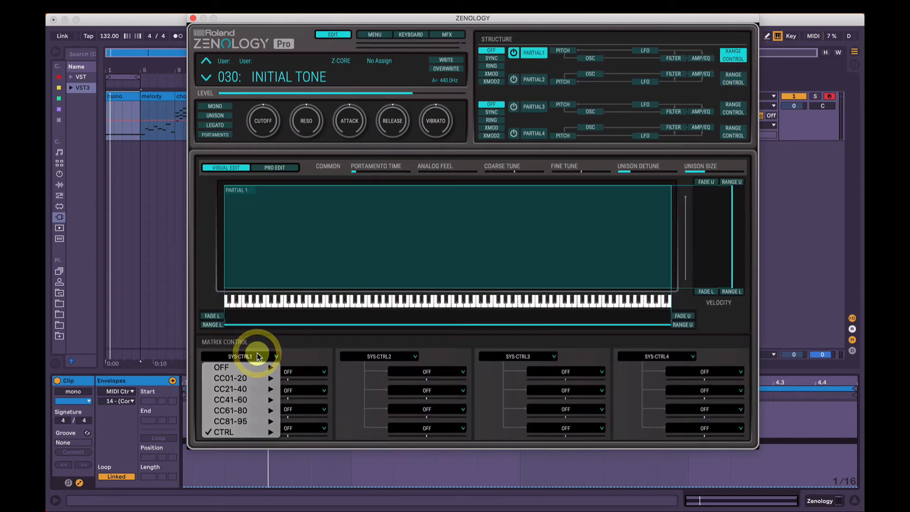
pyautogui.click(258, 356)
pyautogui.click(562, 51)
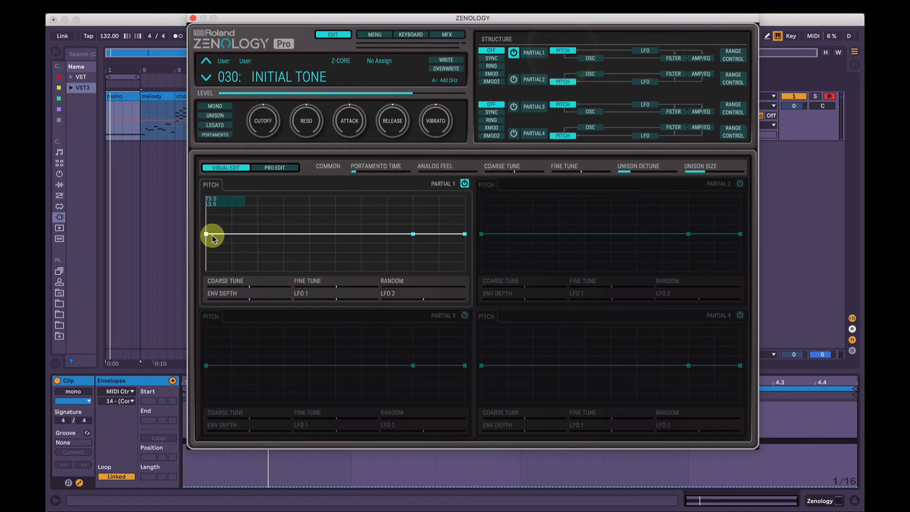
pyautogui.moveTo(207, 231); pyautogui.dragTo(207, 174)
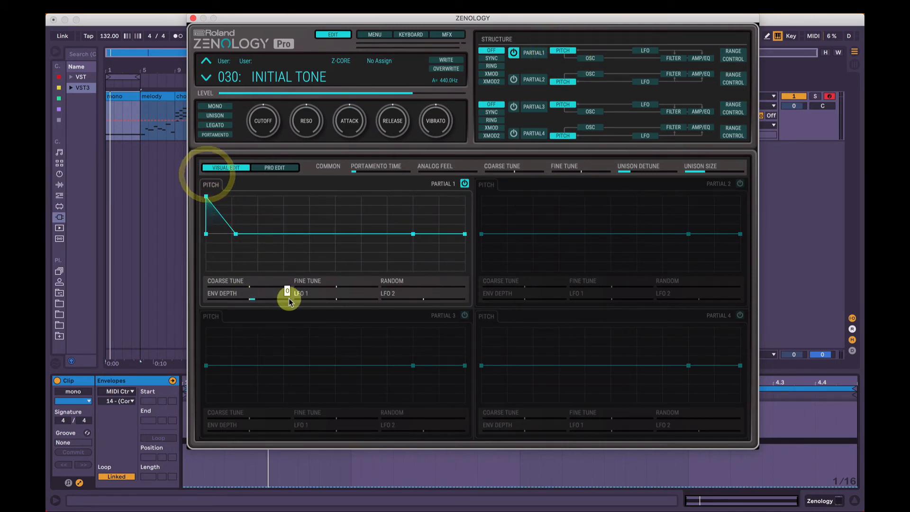
pyautogui.moveTo(289, 302); pyautogui.dragTo(318, 301)
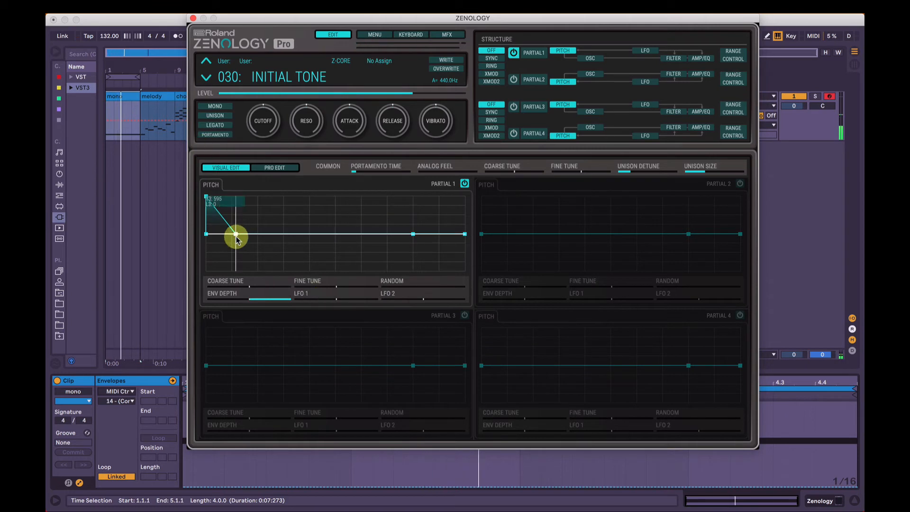
pyautogui.moveTo(236, 237); pyautogui.dragTo(223, 238)
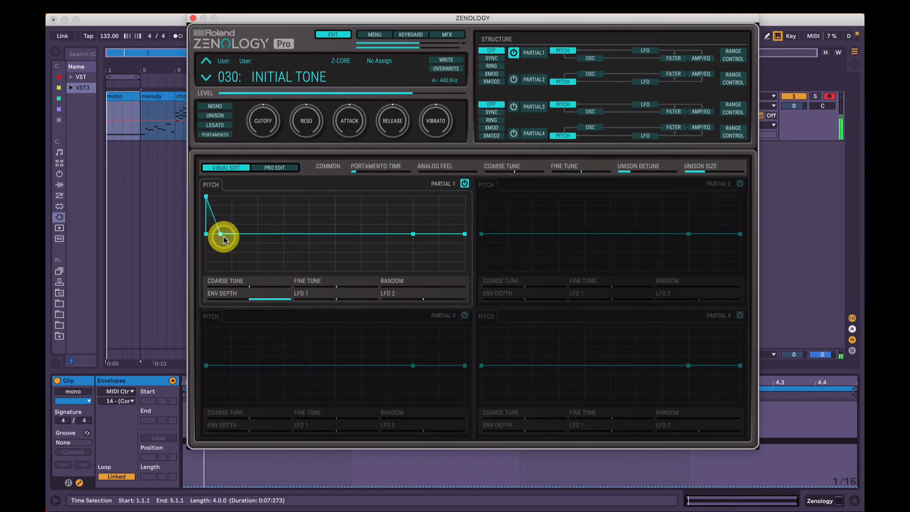
# - Set Partial 1's first matrix control source to PIT-ENV and assign CUT as its first destination
pyautogui.click(733, 55)
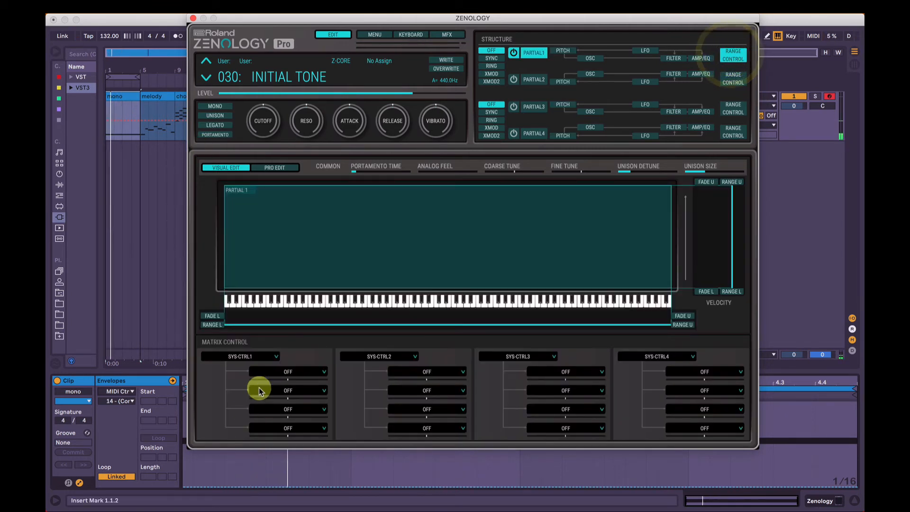
pyautogui.click(254, 354)
pyautogui.moveTo(230, 432)
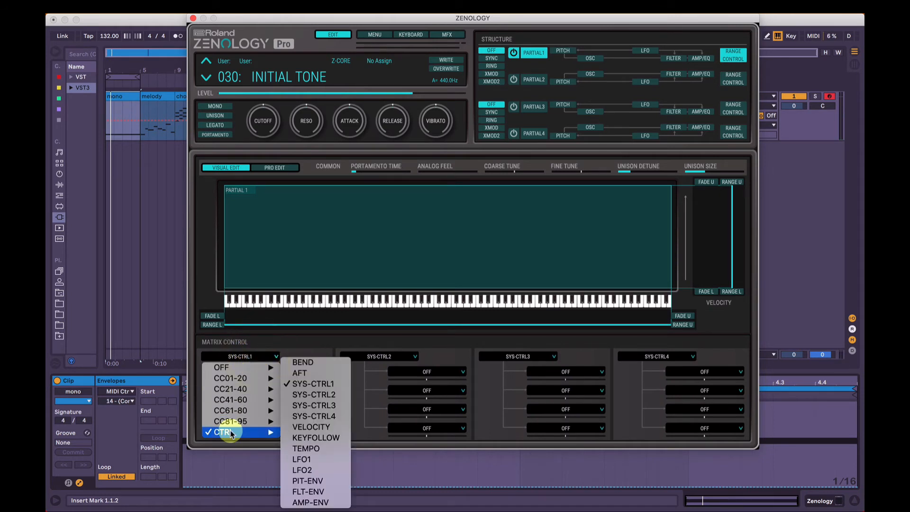
pyautogui.click(307, 480)
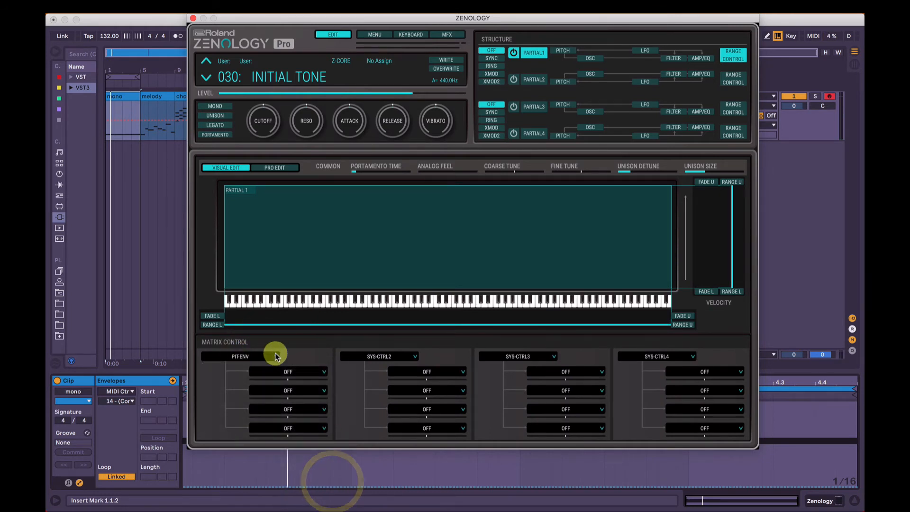
pyautogui.click(290, 372)
pyautogui.moveTo(284, 382)
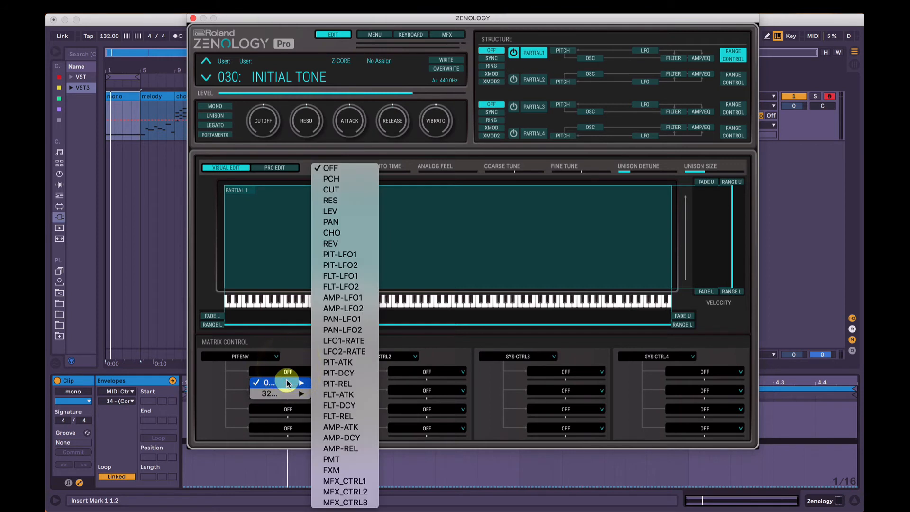
pyautogui.click(341, 190)
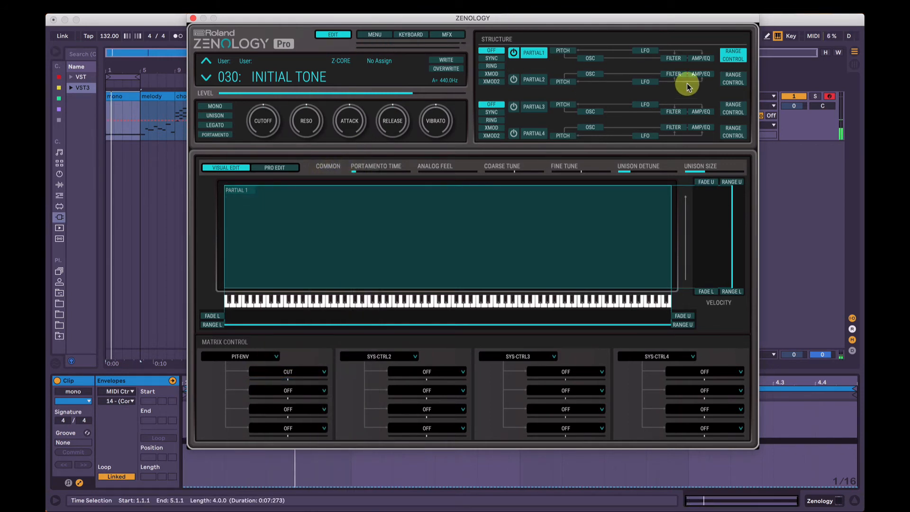
# - Switch Partial 1's filter to the MG type and adjust its cutoff
pyautogui.click(673, 58)
pyautogui.click(247, 183)
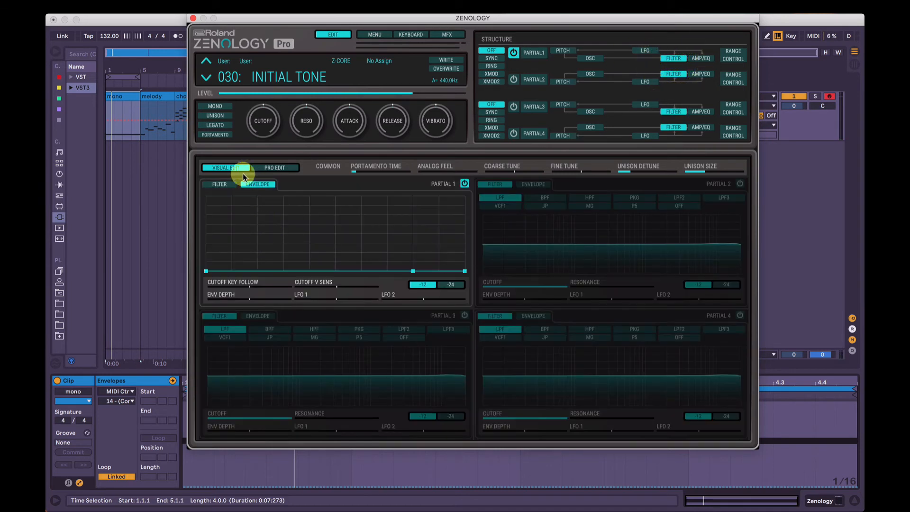
pyautogui.click(228, 181)
pyautogui.click(314, 205)
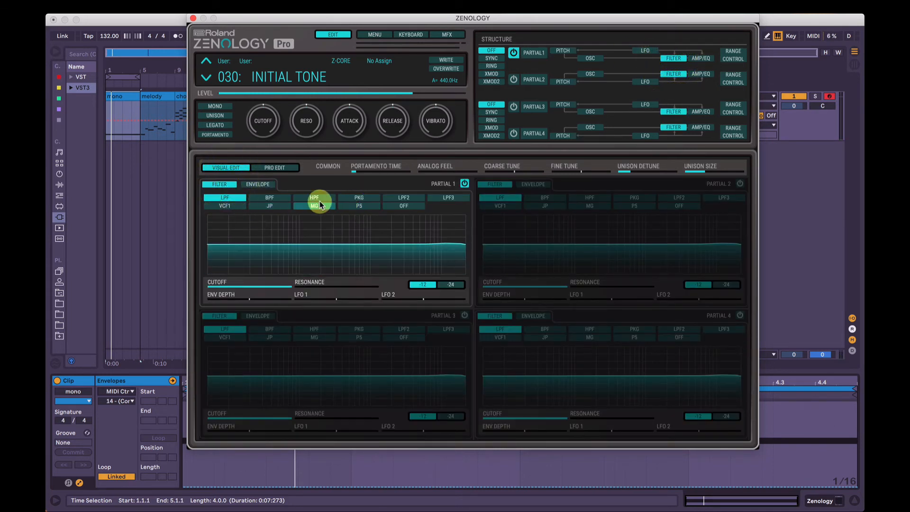
pyautogui.click(248, 290)
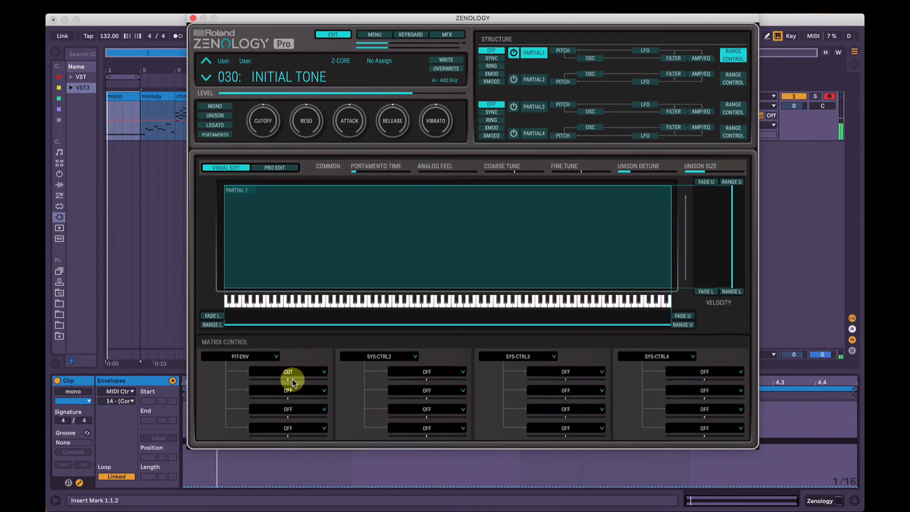
# - Try depths of 63 and -63 on the pitch envelope's CUT destination, and leave it at 63
pyautogui.click(290, 380)
pyautogui.moveTo(290, 382); pyautogui.dragTo(336, 383)
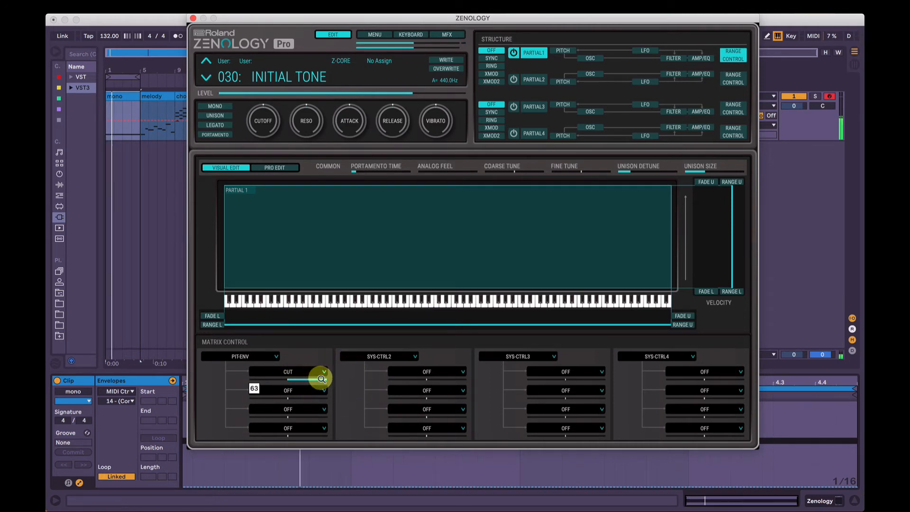
pyautogui.moveTo(285, 379); pyautogui.dragTo(240, 378)
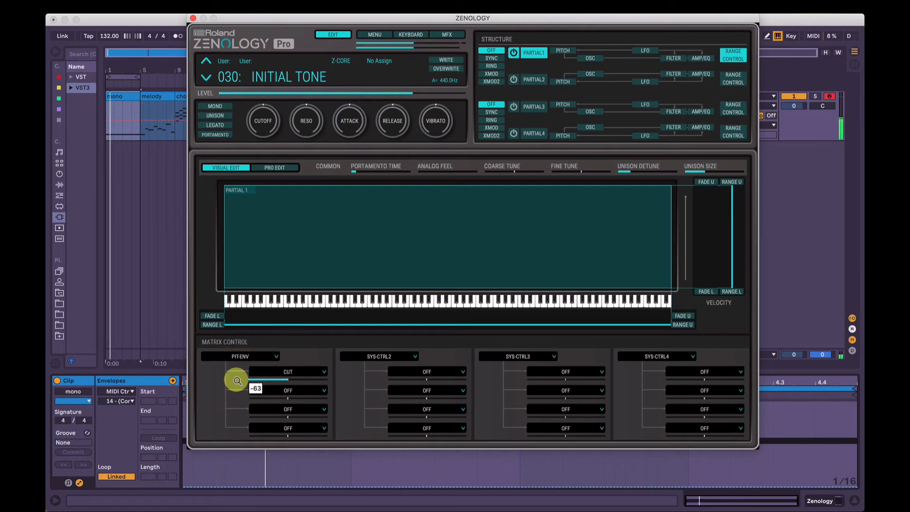
pyautogui.moveTo(237, 381); pyautogui.dragTo(304, 386)
# - Assign PIT-LFO1 as the pitch envelope's second matrix destination with a depth of 63
pyautogui.click(303, 390)
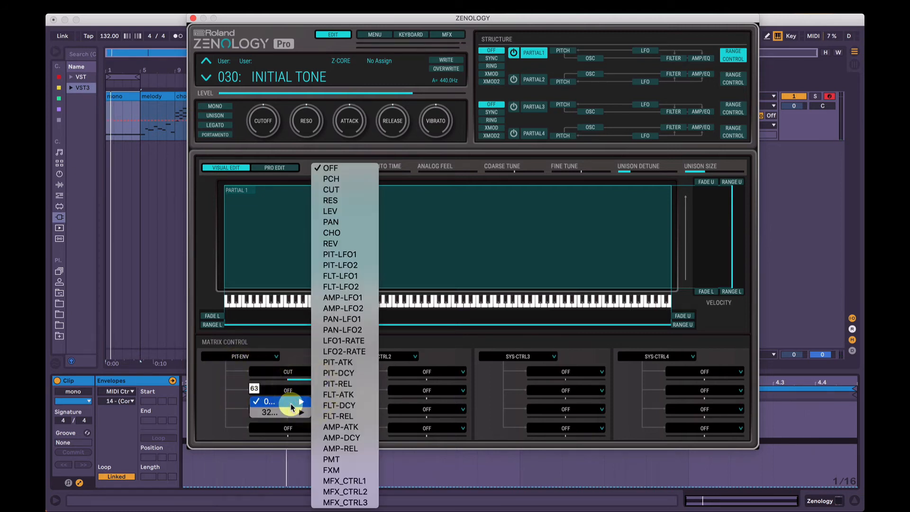
pyautogui.moveTo(266, 406)
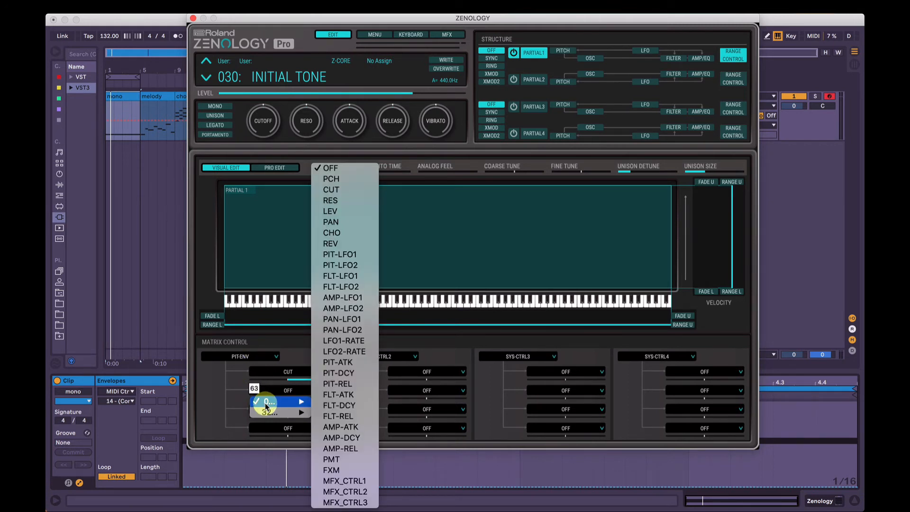
pyautogui.click(356, 255)
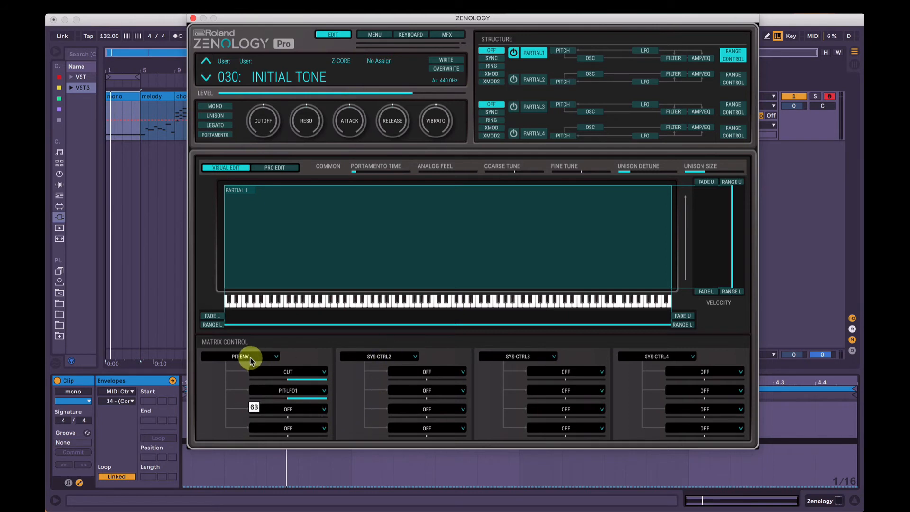
# - Compare Partial 1's pitch envelope with its matrix routing, and lengthen the envelope's decay
pyautogui.click(562, 50)
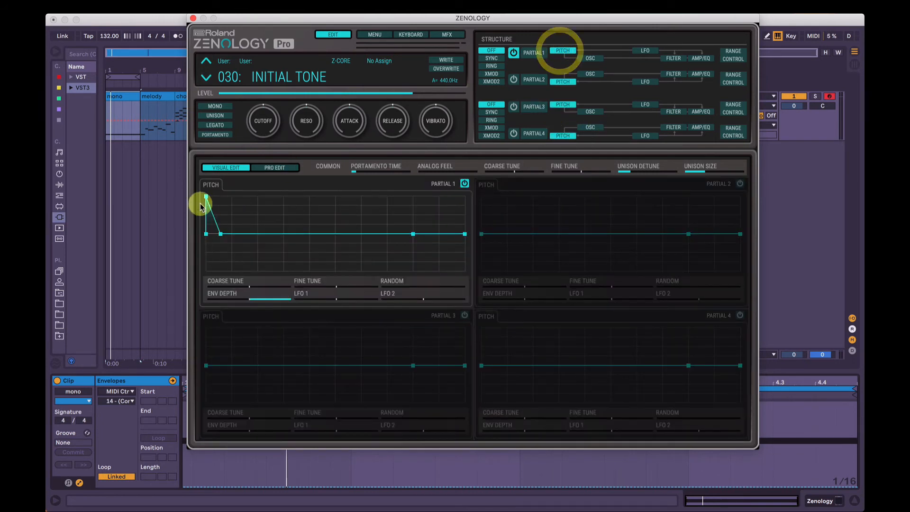
pyautogui.click(737, 56)
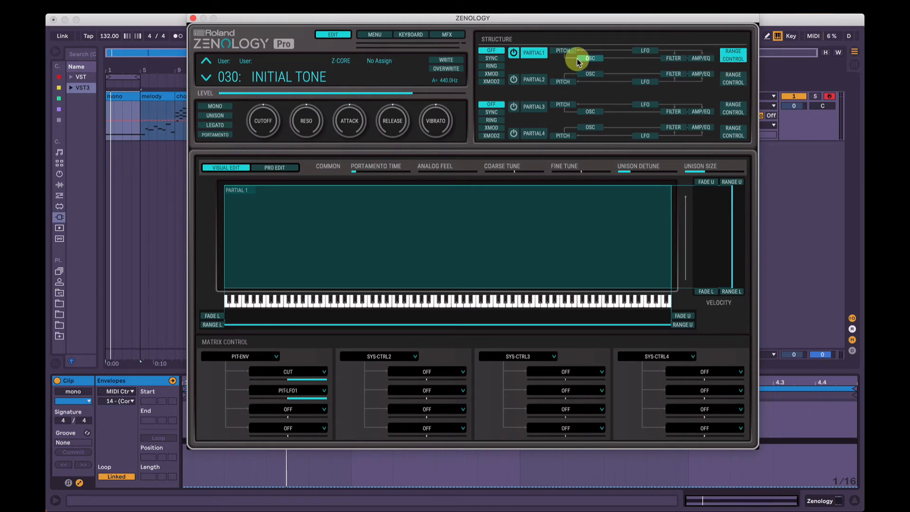
pyautogui.click(564, 51)
pyautogui.press('space')
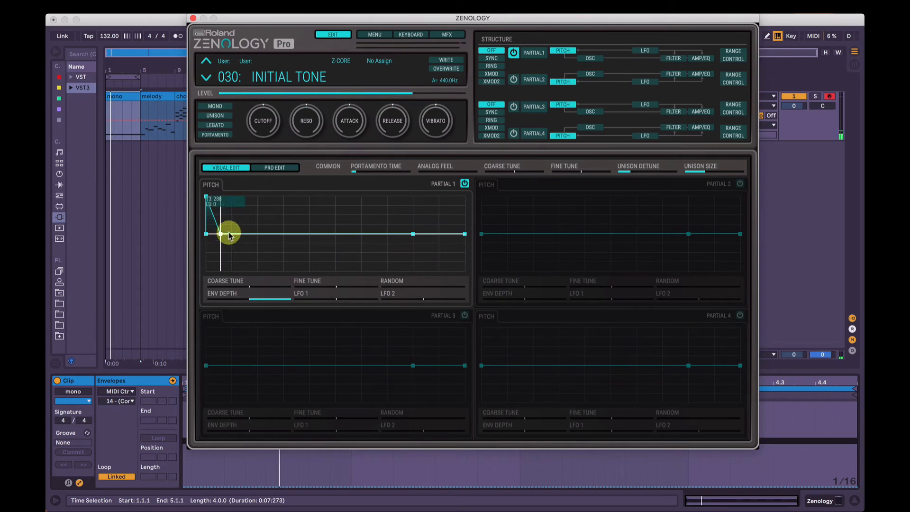
pyautogui.moveTo(220, 234); pyautogui.dragTo(242, 234)
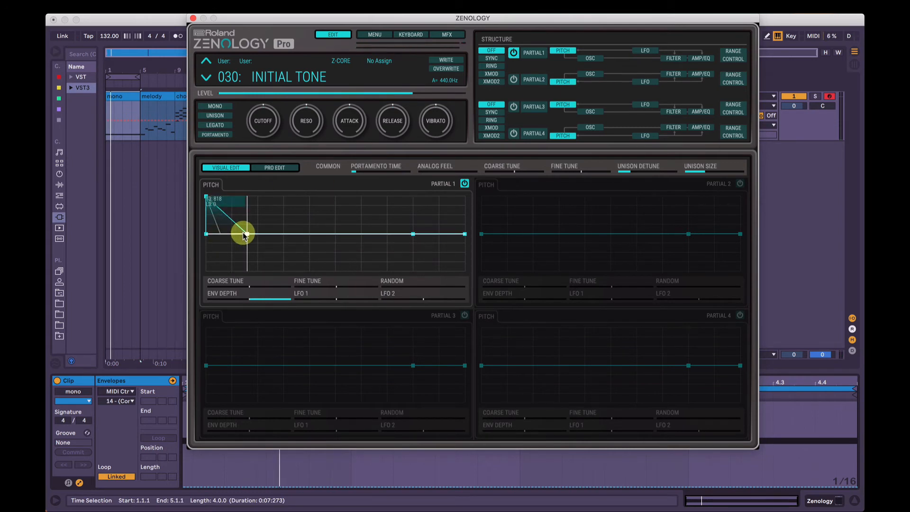
# - Set Partial 1's LFO 1 to a sine wave, tempo-synced at a 1/8 rate
pyautogui.click(645, 50)
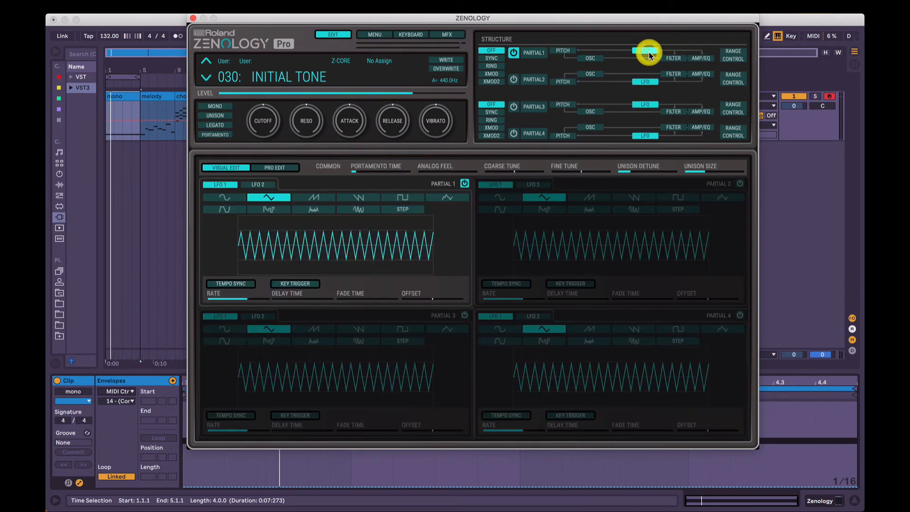
pyautogui.click(225, 197)
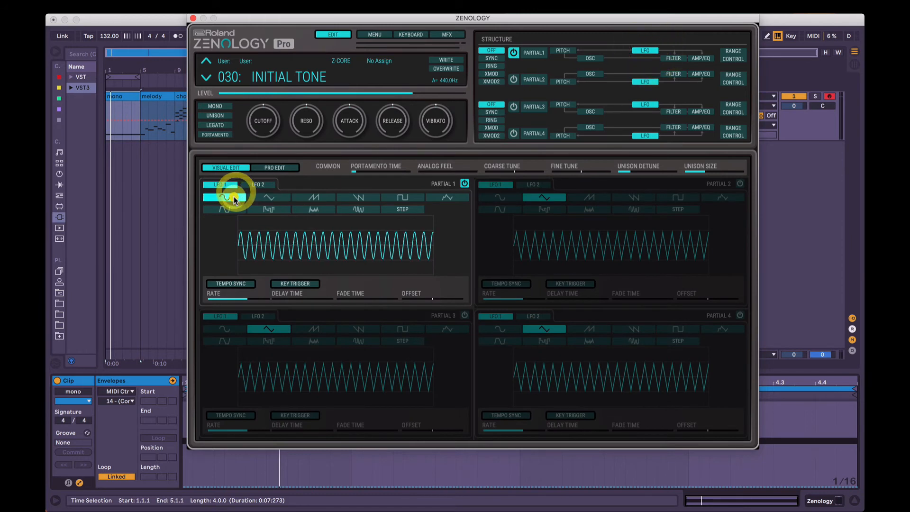
pyautogui.click(228, 284)
pyautogui.click(245, 298)
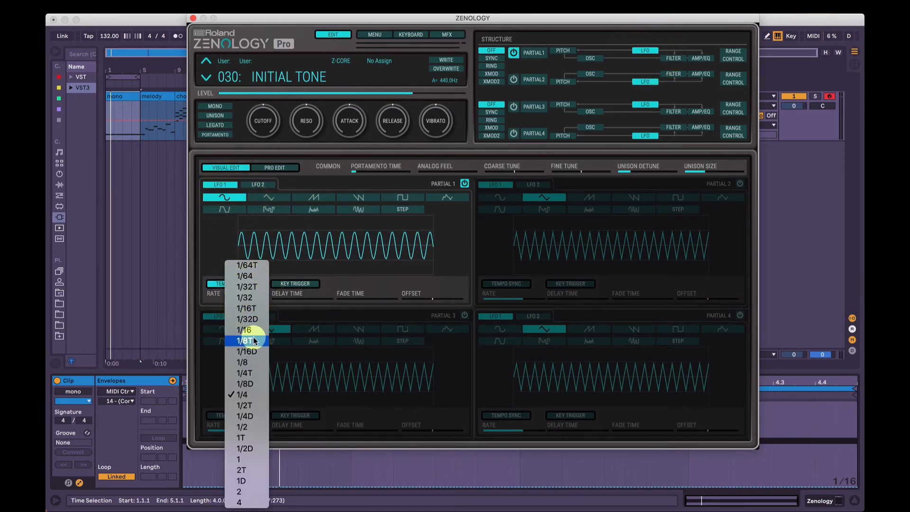
pyautogui.click(246, 362)
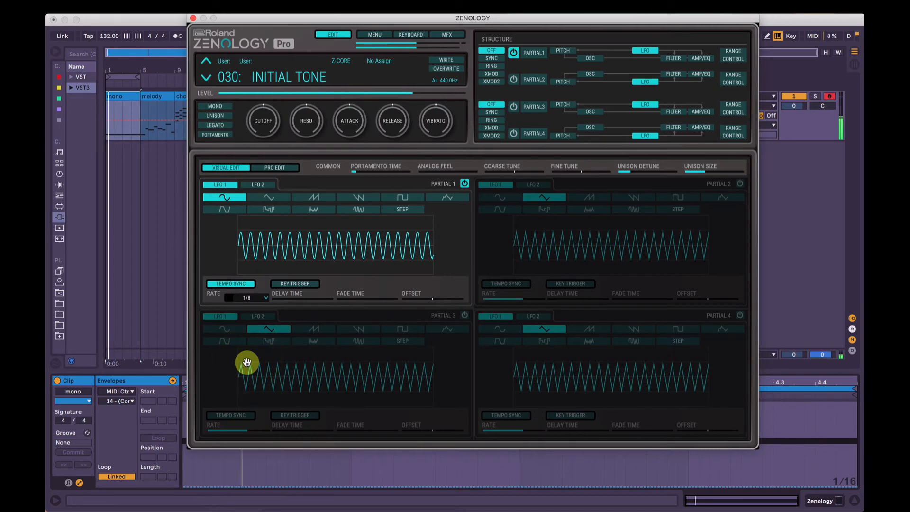
# - Shorten the decay of Partial 1's pitch envelope slightly while auditioning the mono clip
pyautogui.click(731, 56)
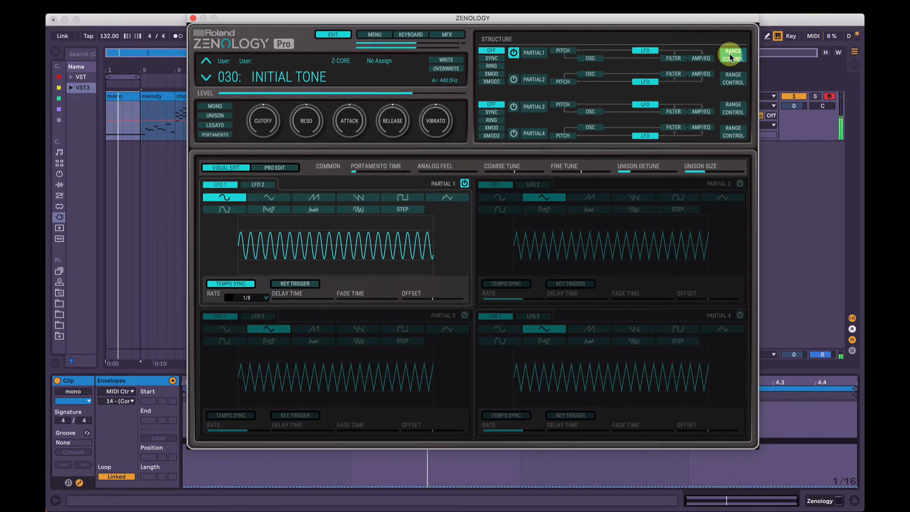
pyautogui.click(559, 51)
pyautogui.moveTo(247, 235); pyautogui.dragTo(236, 237)
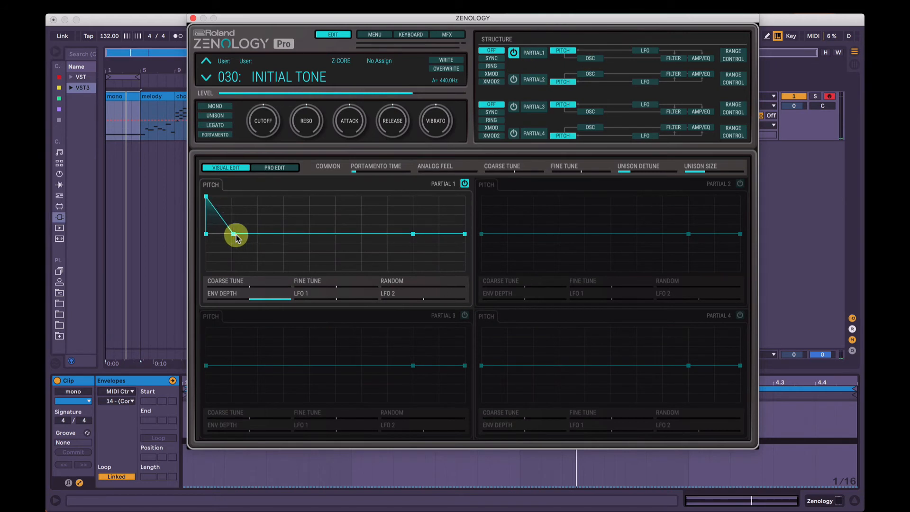
pyautogui.click(236, 237)
# - Assign PW as the pitch envelope's third matrix destination with a depth of -63
pyautogui.click(735, 58)
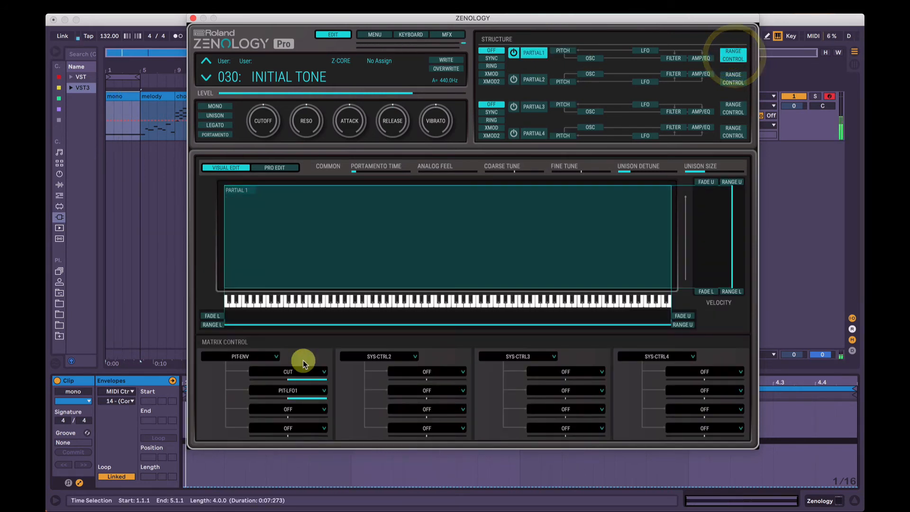
pyautogui.click(291, 409)
pyautogui.moveTo(281, 422)
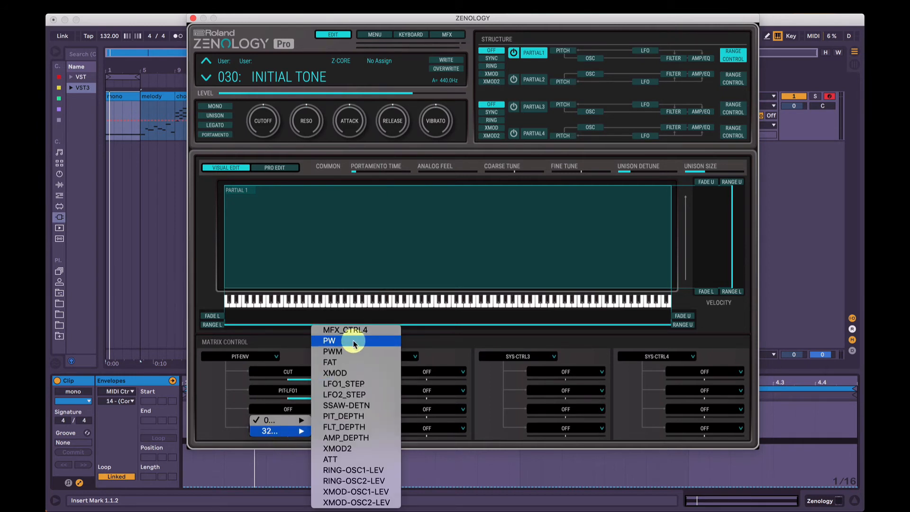
pyautogui.click(353, 342)
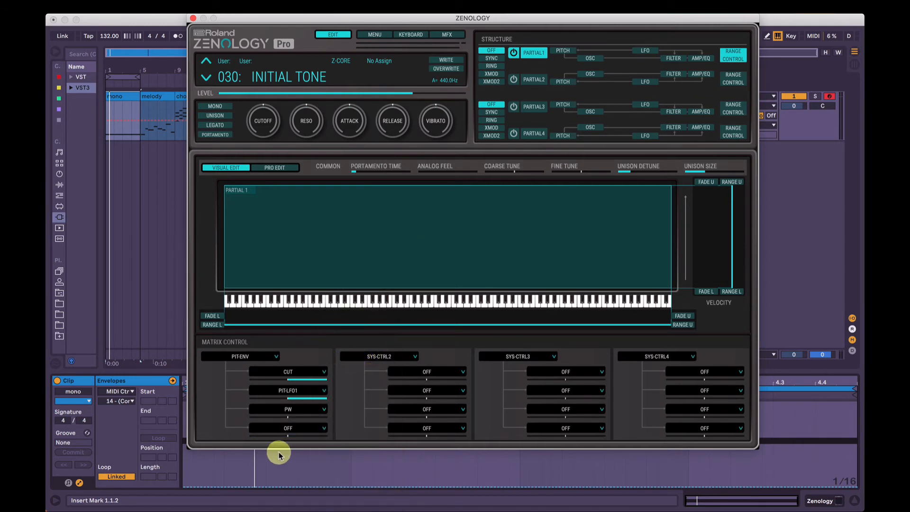
pyautogui.moveTo(278, 420); pyautogui.dragTo(247, 422)
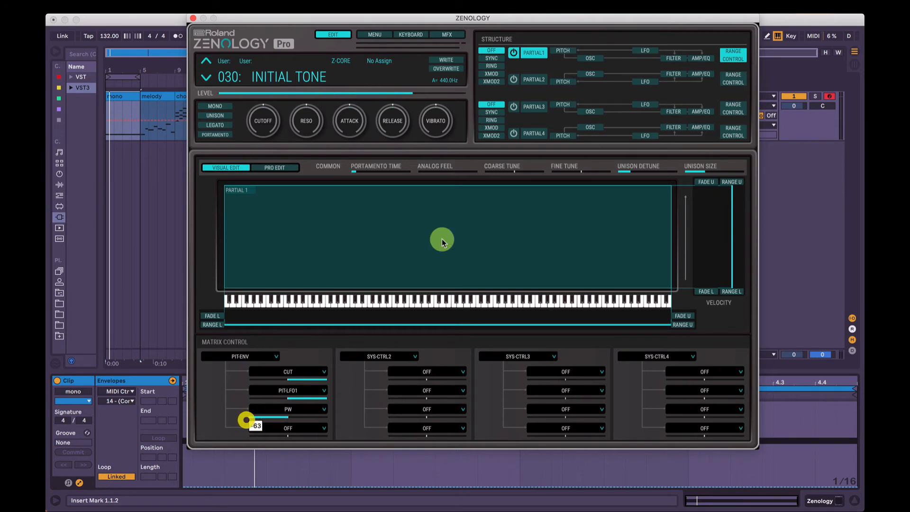
# - Compare the peak of Partial 1's pitch envelope with the matrix destinations it drives
pyautogui.click(569, 51)
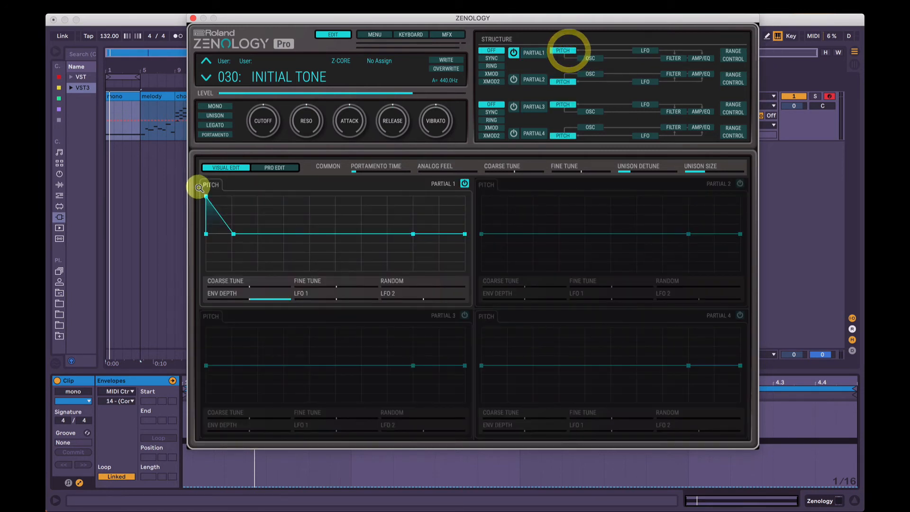
pyautogui.click(733, 54)
pyautogui.click(563, 51)
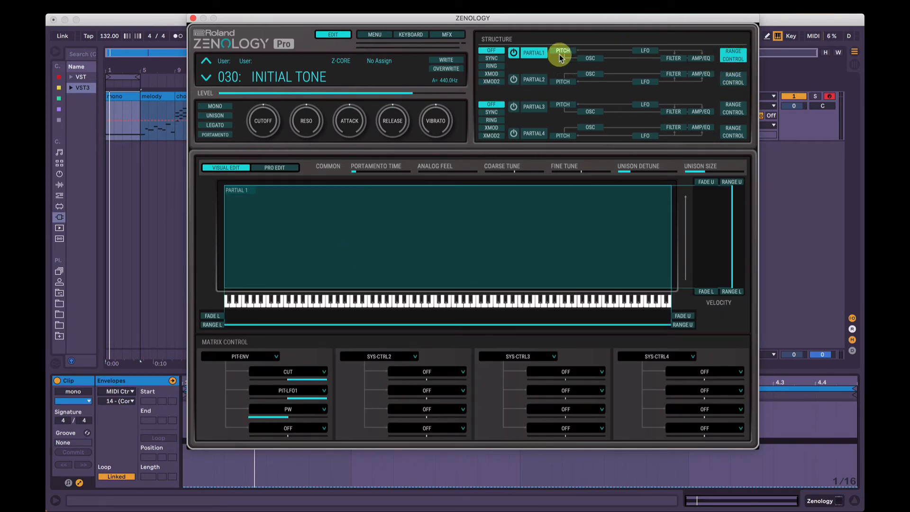
pyautogui.click(207, 198)
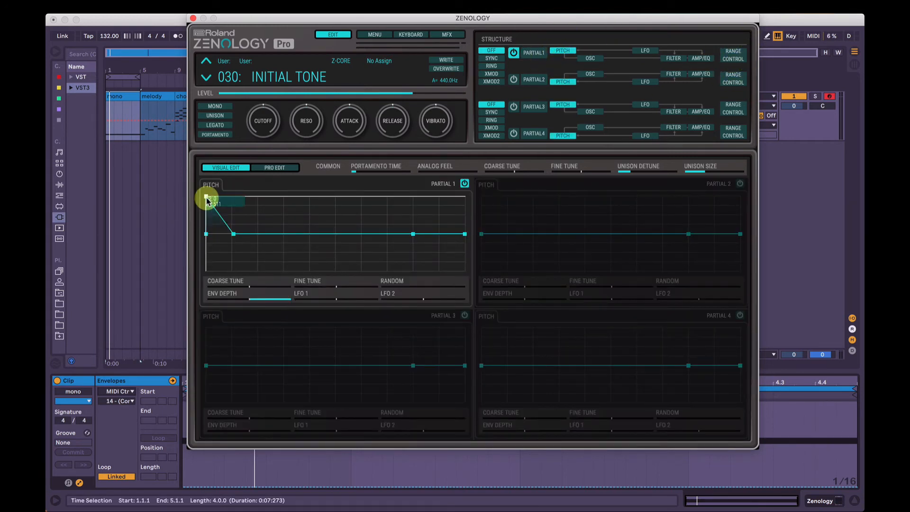
# - Audition the pitch-envelope modulation on Partial 1's saw oscillator and check its Pulse Width setting
pyautogui.click(588, 59)
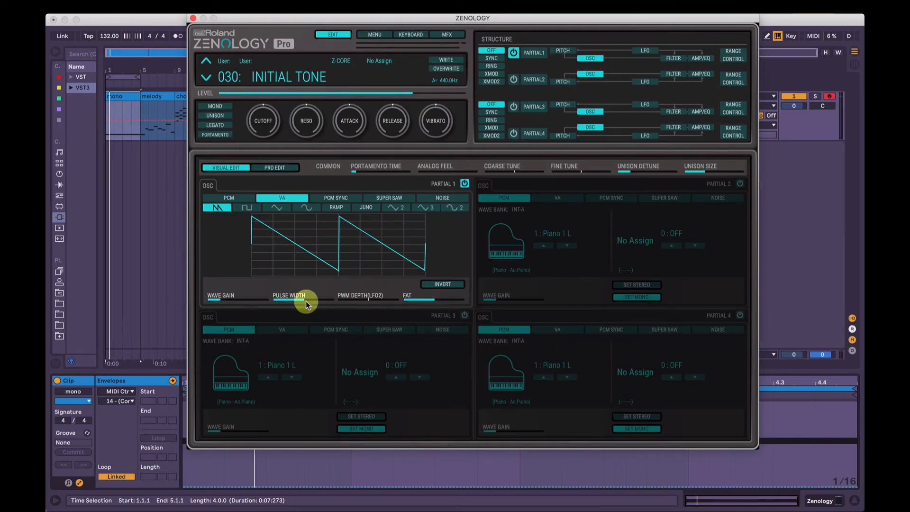
pyautogui.press('space')
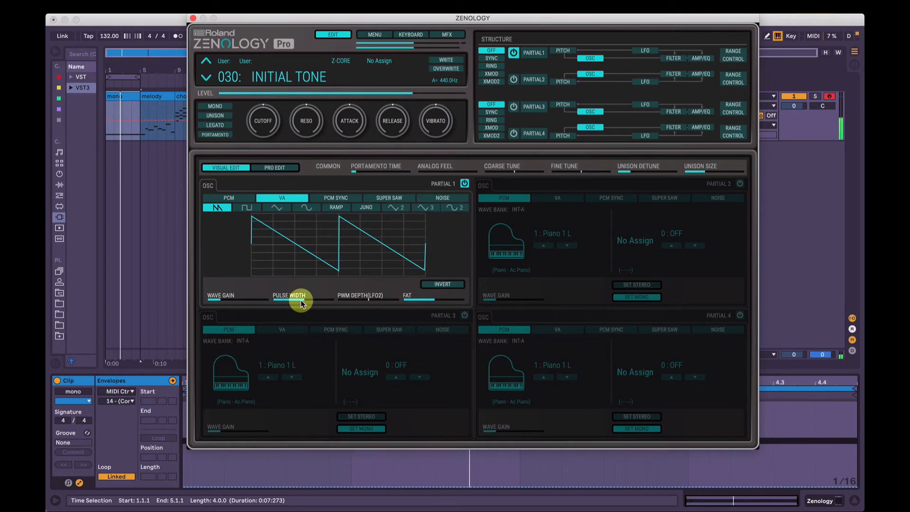
pyautogui.press('space')
pyautogui.click(736, 55)
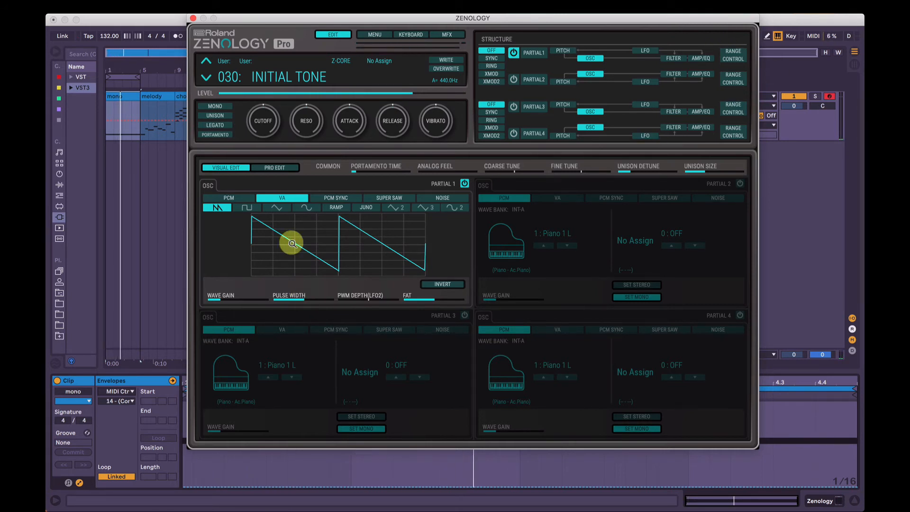
pyautogui.moveTo(304, 298)
pyautogui.mouseDown()
pyautogui.moveTo(264, 296)
pyautogui.moveTo(305, 305)
pyautogui.mouseUp()
pyautogui.press('space')
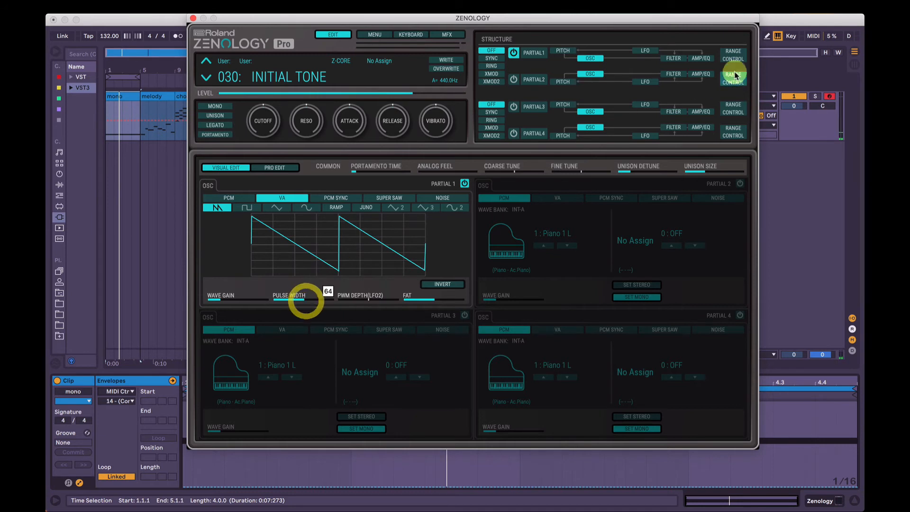
pyautogui.press('space')
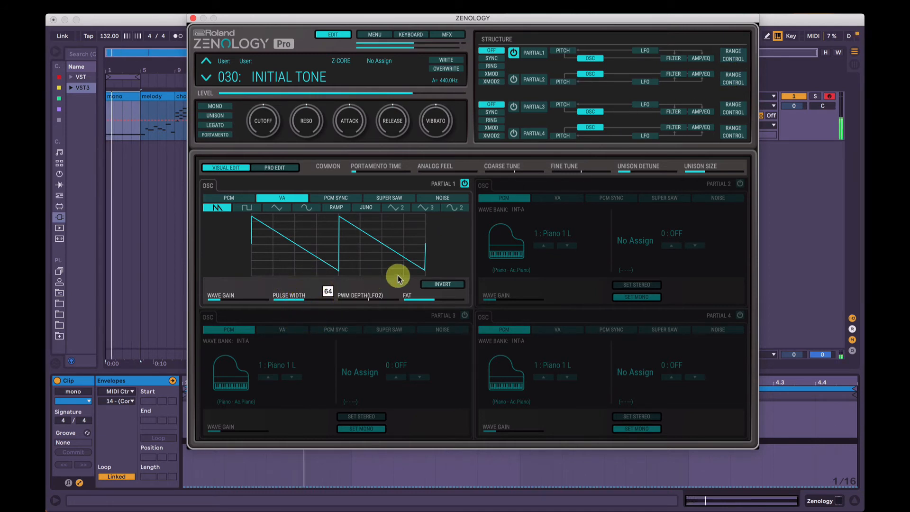
# - Assign FAT as the pitch envelope's fourth matrix destination with a depth of 63, audition it and check Partial 1's Fat setting
pyautogui.click(733, 54)
pyautogui.click(303, 428)
pyautogui.click(289, 450)
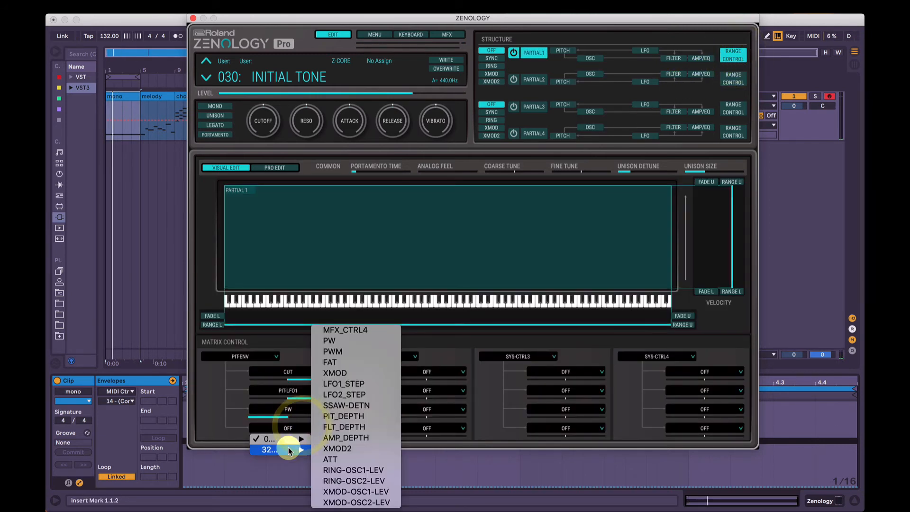
pyautogui.click(341, 363)
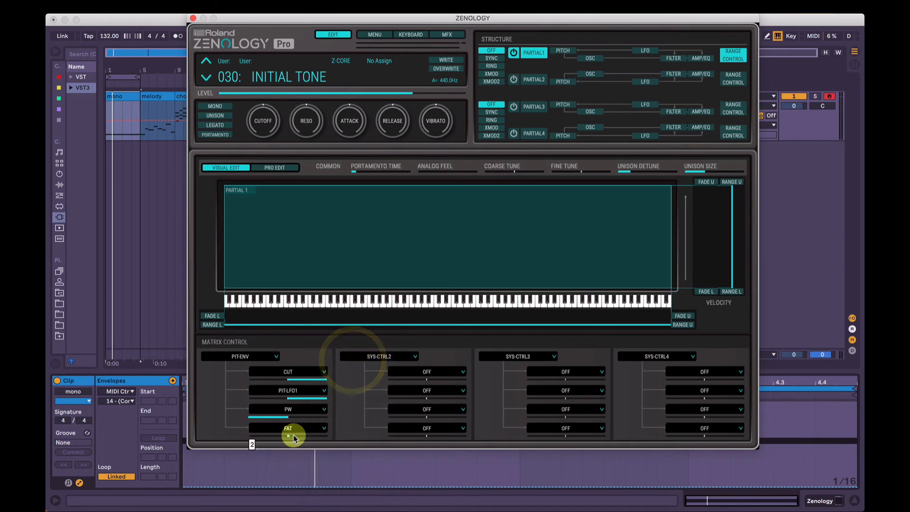
pyautogui.click(380, 437)
pyautogui.press('space')
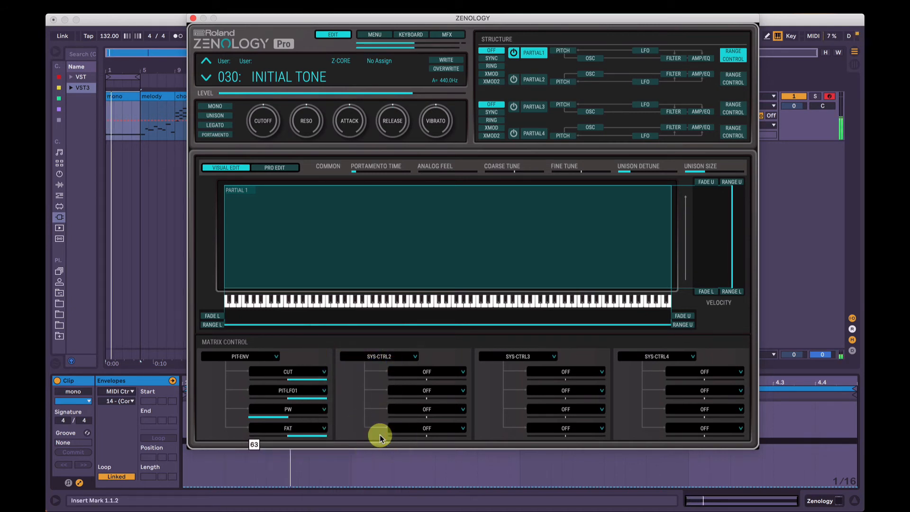
pyautogui.click(591, 60)
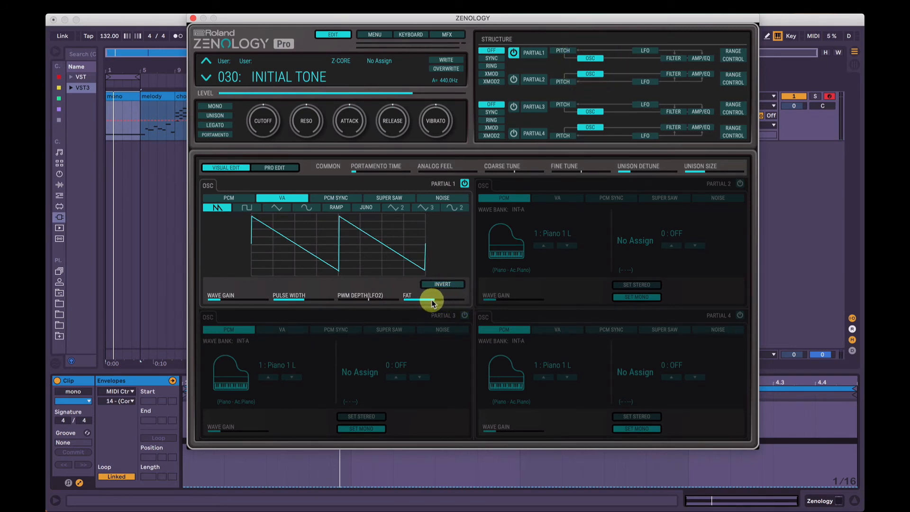
# - Reload the initial tone to clear the matrix and set Partial 1's first matrix source to CC28
pyautogui.click(738, 58)
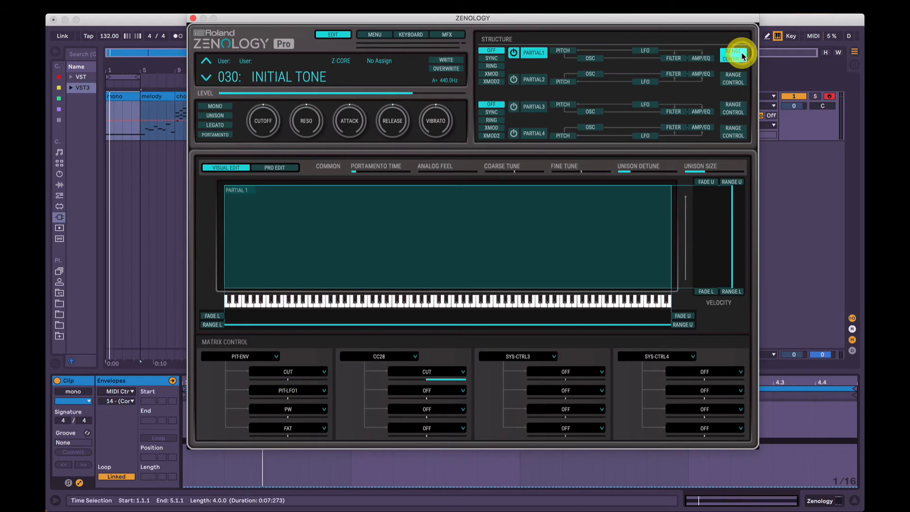
pyautogui.click(207, 76)
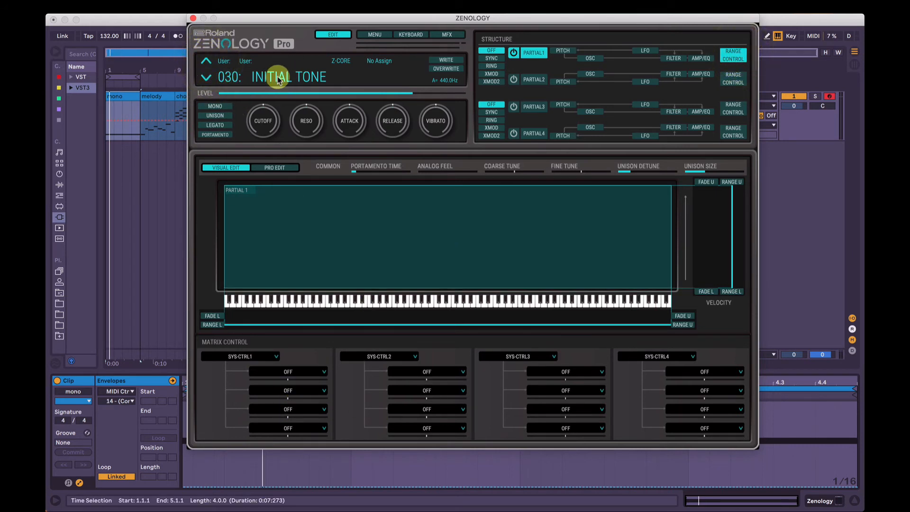
pyautogui.click(220, 365)
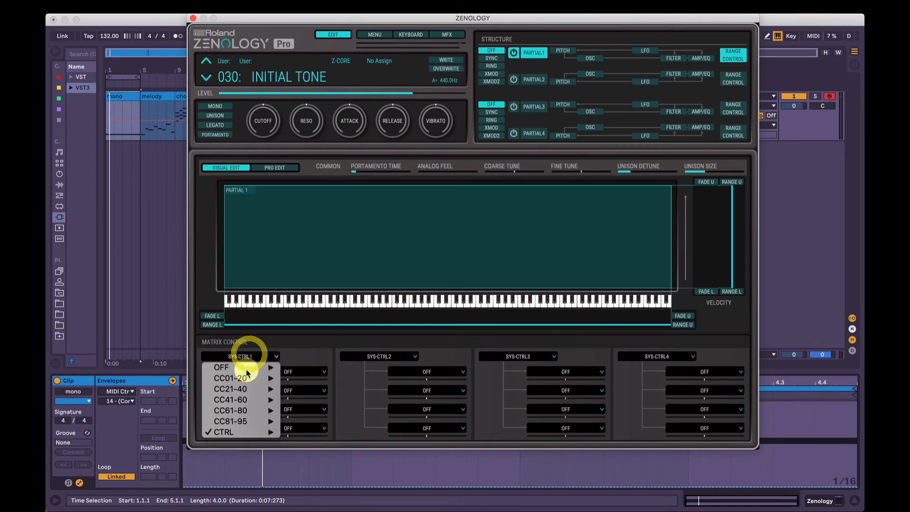
pyautogui.moveTo(243, 394)
pyautogui.click(248, 353)
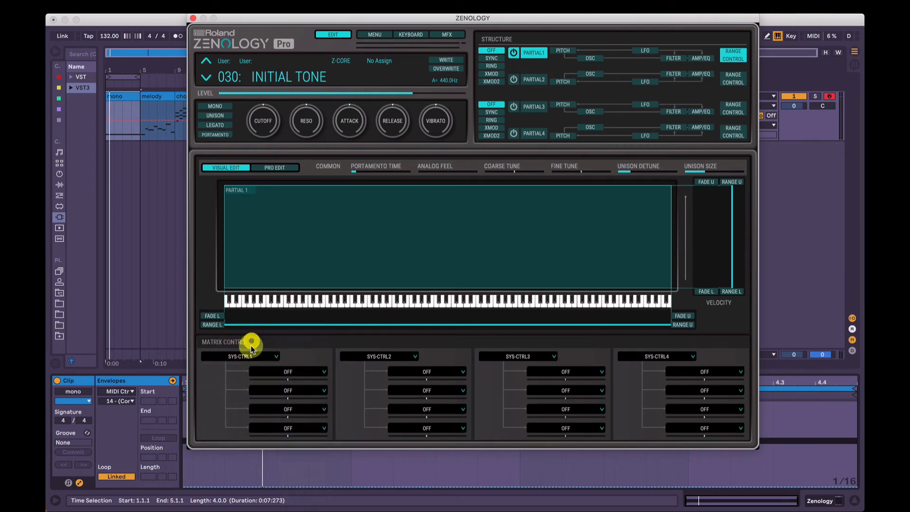
pyautogui.click(249, 353)
pyautogui.moveTo(246, 395)
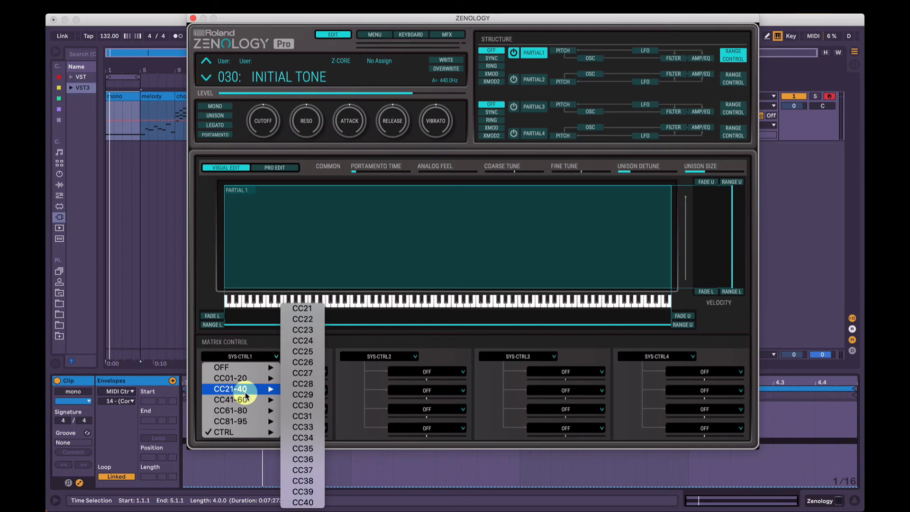
pyautogui.click(305, 384)
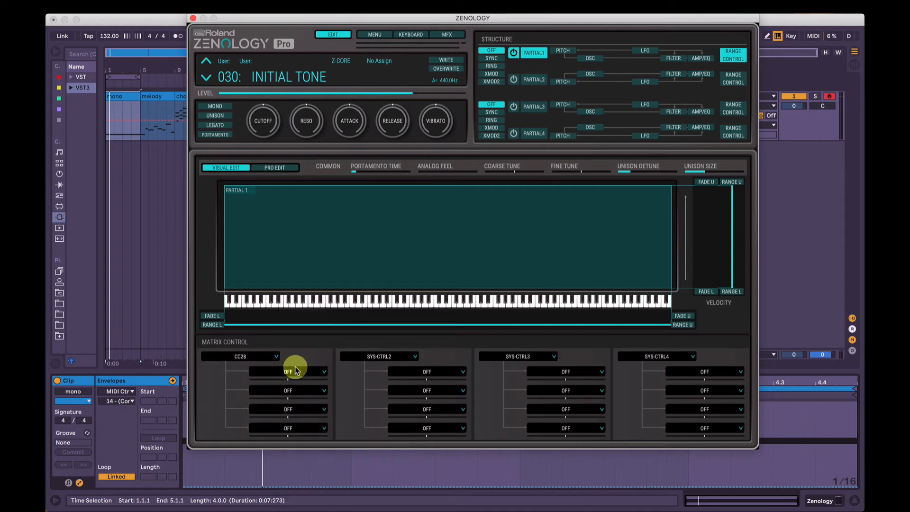
# - Assign CUT as CC28's first matrix destination with a depth of 63 and audition the mono clip
pyautogui.click(294, 370)
pyautogui.moveTo(265, 381)
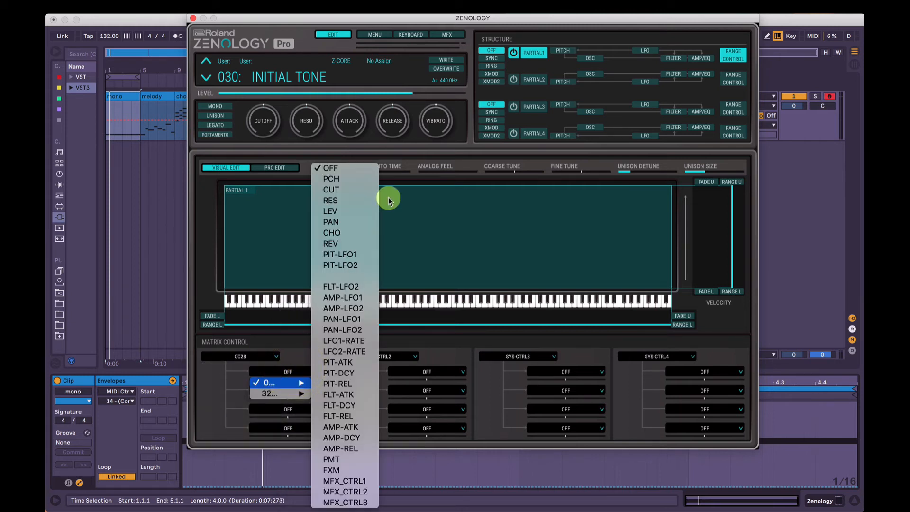
pyautogui.click(345, 191)
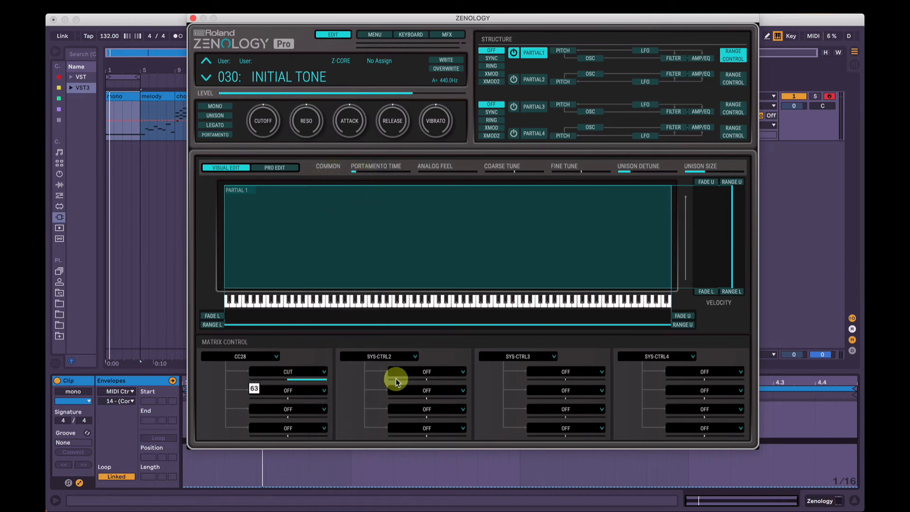
pyautogui.press('space')
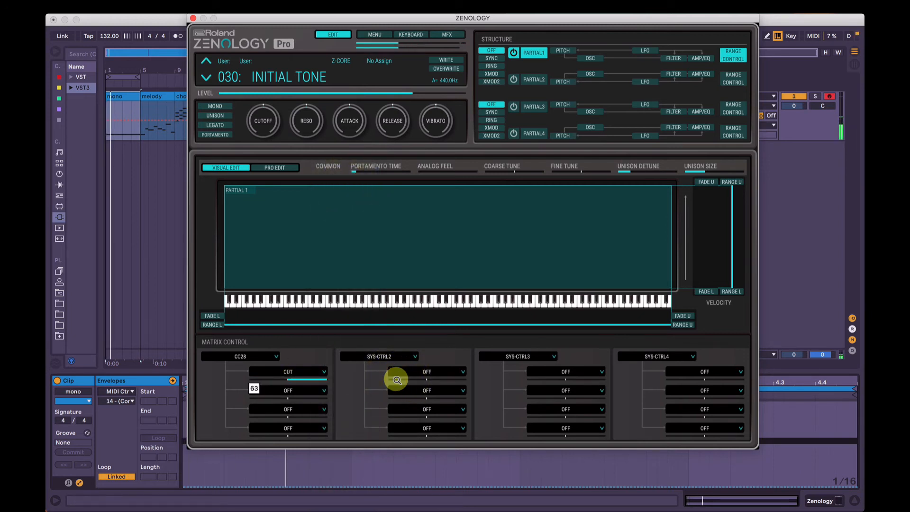
# - Switch Partial 1's oscillator to the VA type with the sawtooth wave and return to its matrix control
pyautogui.click(598, 57)
pyautogui.click(282, 198)
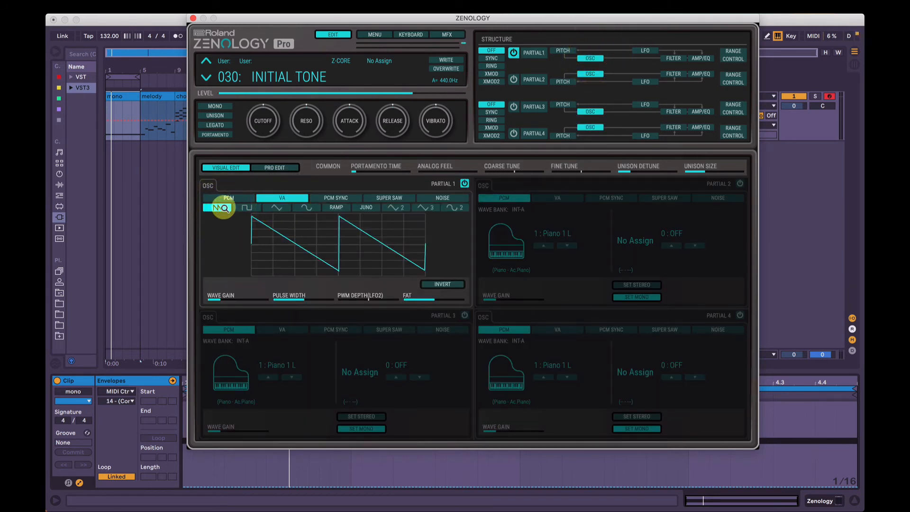
pyautogui.click(731, 55)
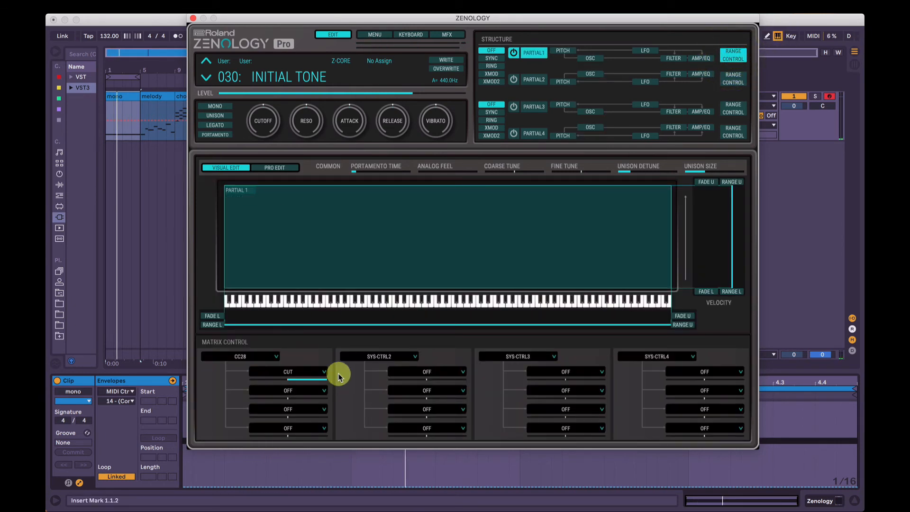
# - Lower Partial 1's low-pass filter cutoff to about 507 while auditioning the clip, and on down to 0
pyautogui.click(676, 60)
pyautogui.moveTo(299, 286); pyautogui.dragTo(251, 289)
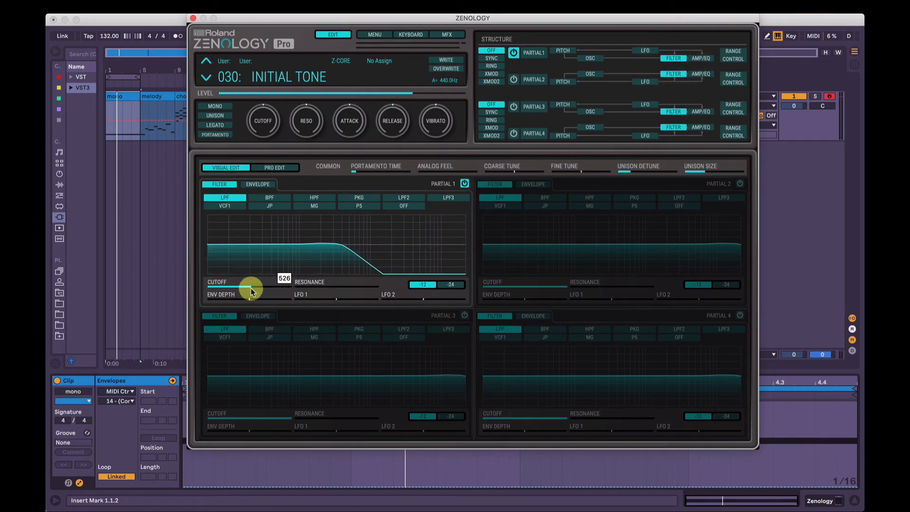
pyautogui.press('space')
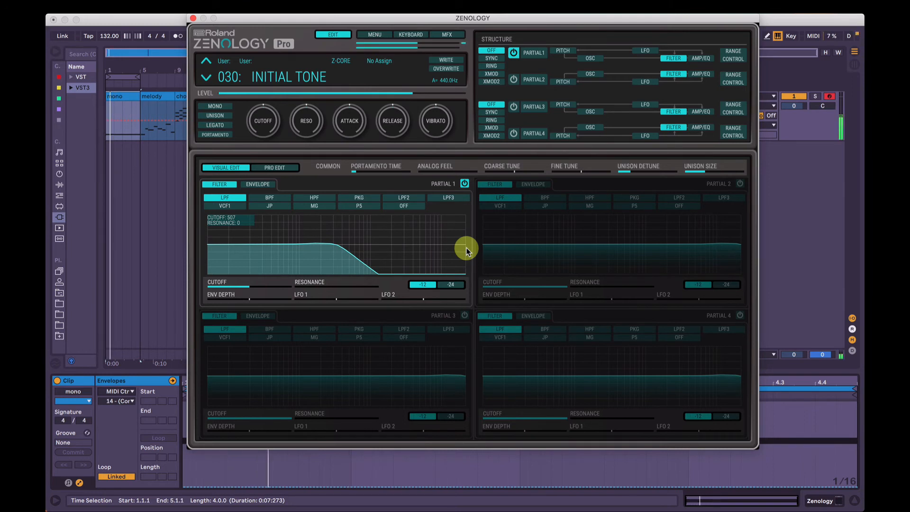
pyautogui.moveTo(309, 245); pyautogui.dragTo(197, 250)
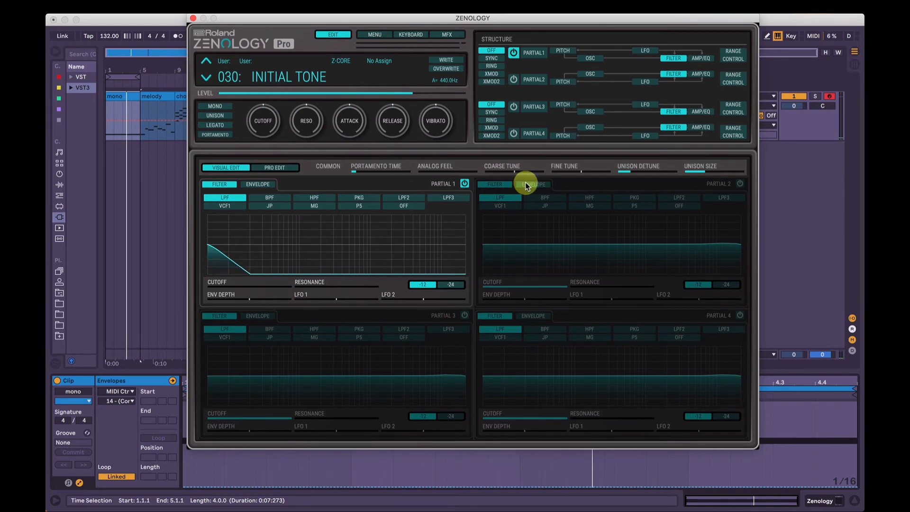
# - Raise Partial 1's low-pass filter cutoff to 1023
pyautogui.click(732, 55)
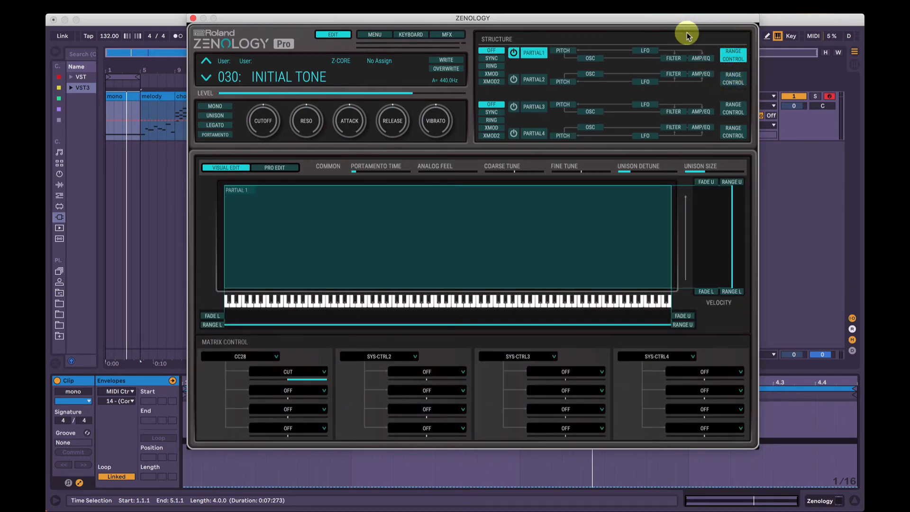
pyautogui.click(674, 57)
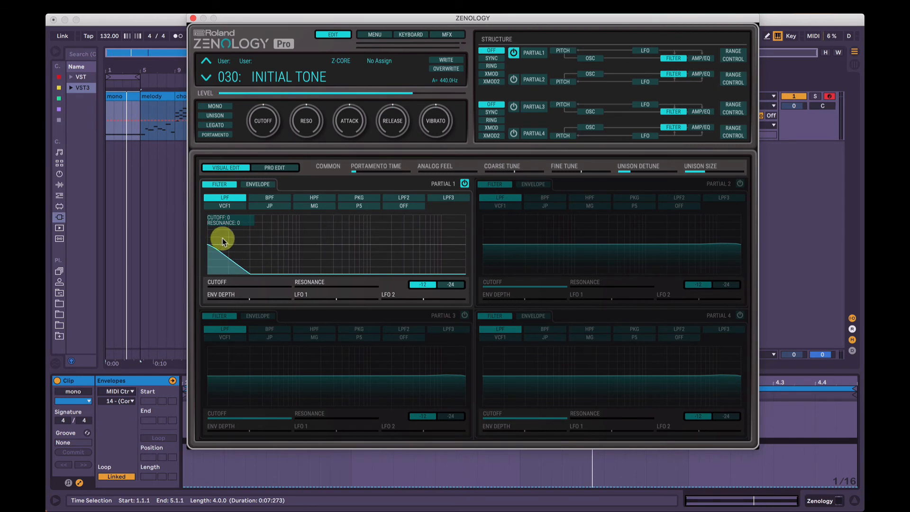
pyautogui.moveTo(218, 245); pyautogui.dragTo(564, 291)
# - Set the depth of CC28's CUT destination to -63 and audition the clip
pyautogui.click(738, 60)
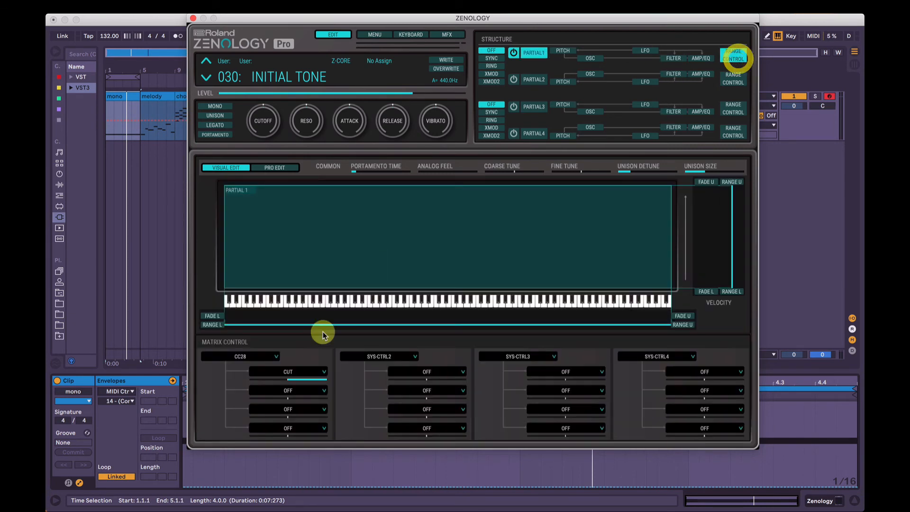
pyautogui.moveTo(291, 378); pyautogui.dragTo(194, 389)
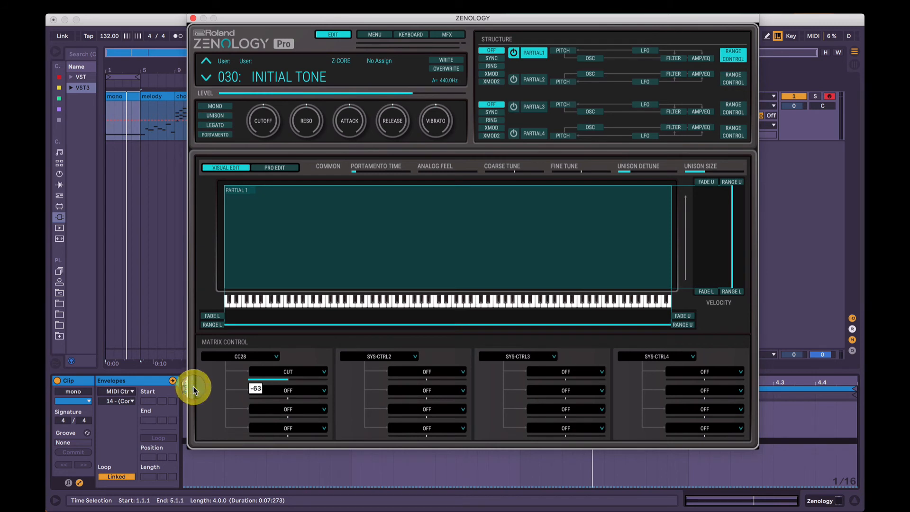
pyautogui.press('space')
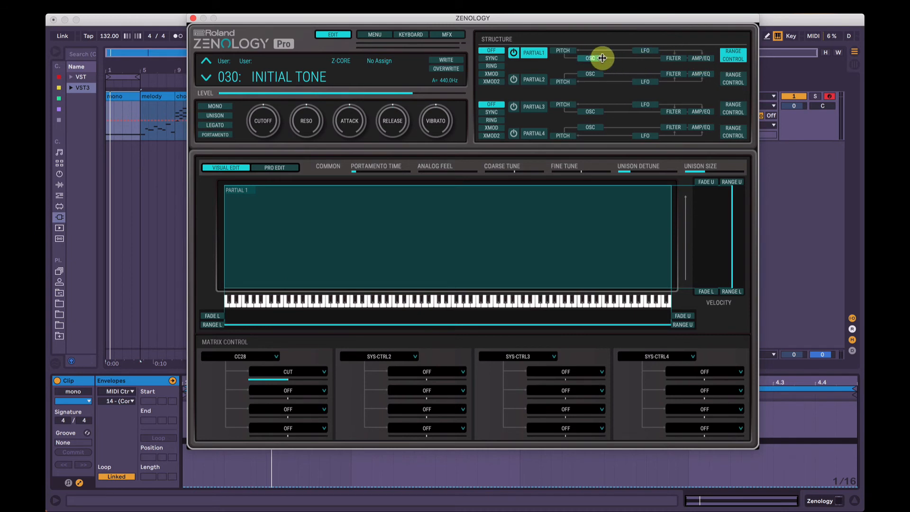
# - Compare Partial 1's filter cutoff with the CC28 matrix depth while auditioning the clip
pyautogui.click(673, 58)
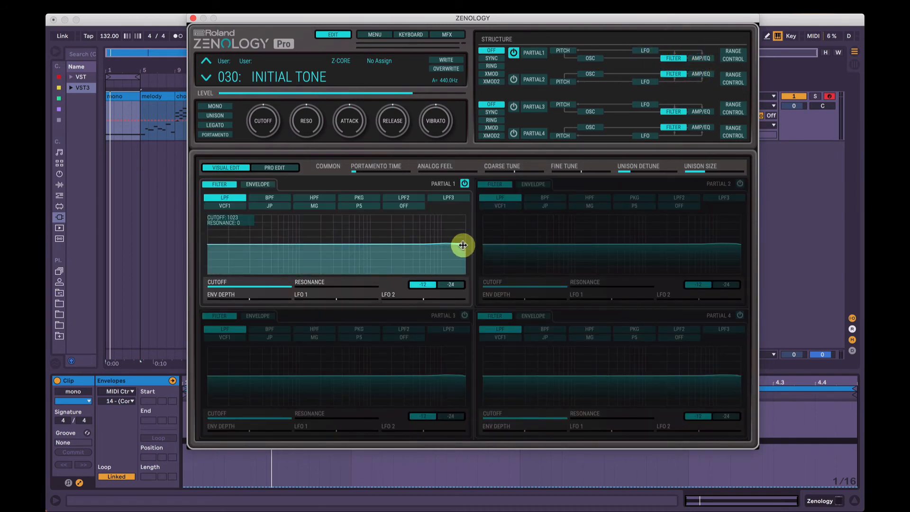
pyautogui.click(733, 55)
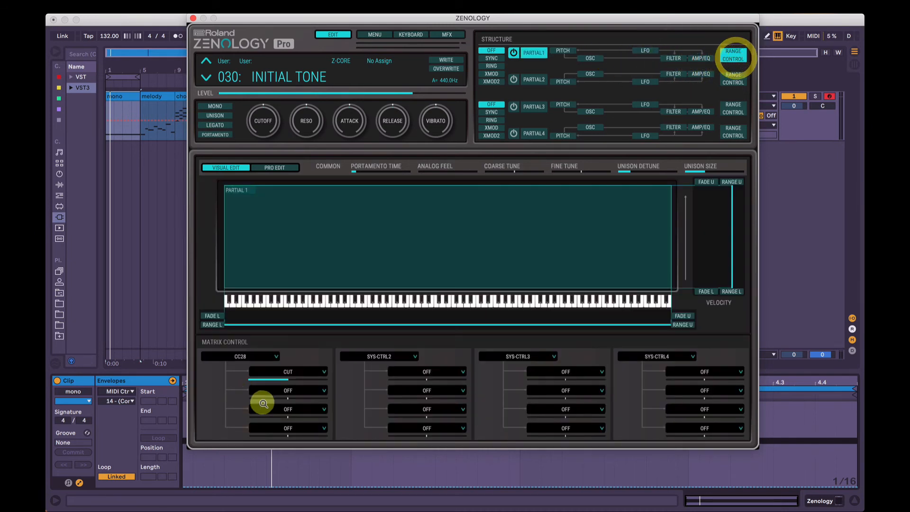
pyautogui.click(674, 58)
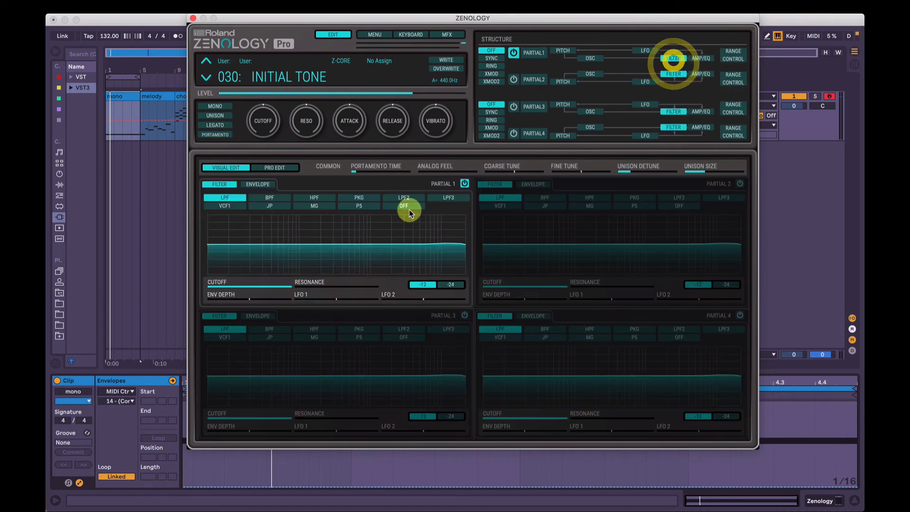
pyautogui.press('space')
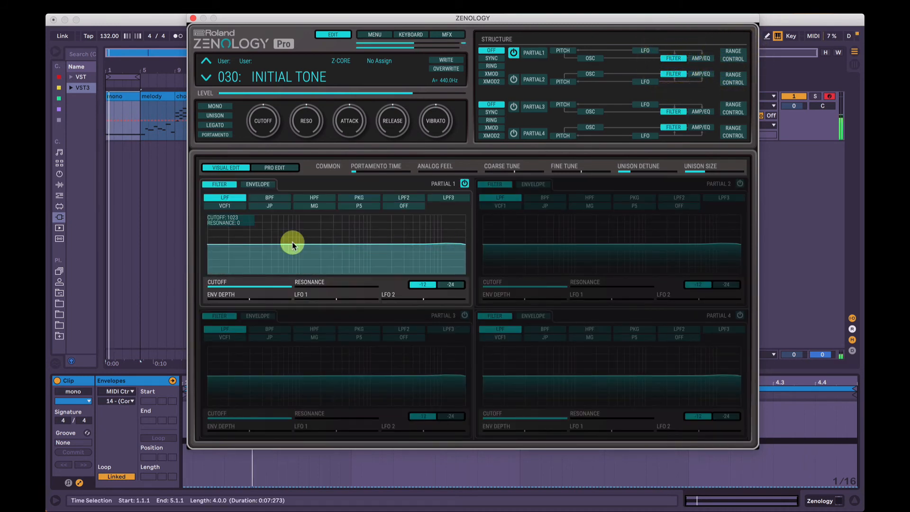
# - Set the depth of CC28's CUT destination to 63 and lower Partial 1's filter cutoff
pyautogui.click(732, 53)
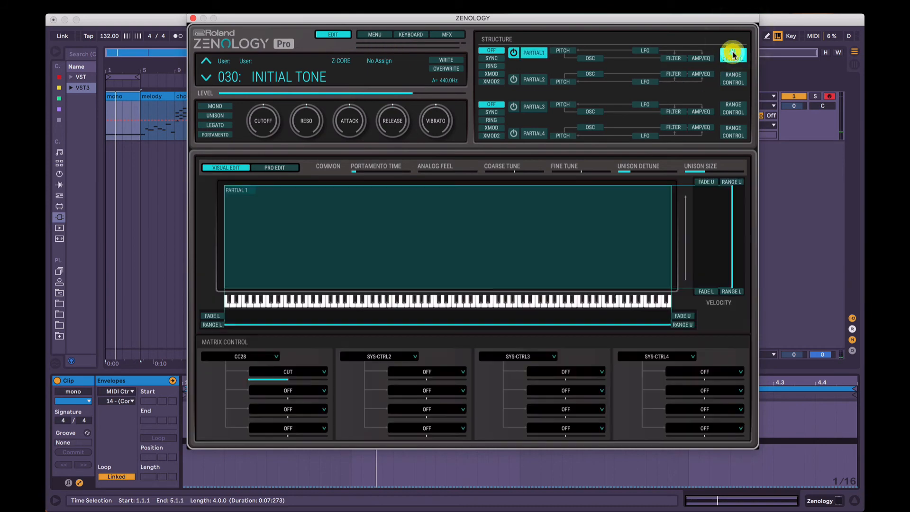
pyautogui.moveTo(300, 378); pyautogui.dragTo(389, 376)
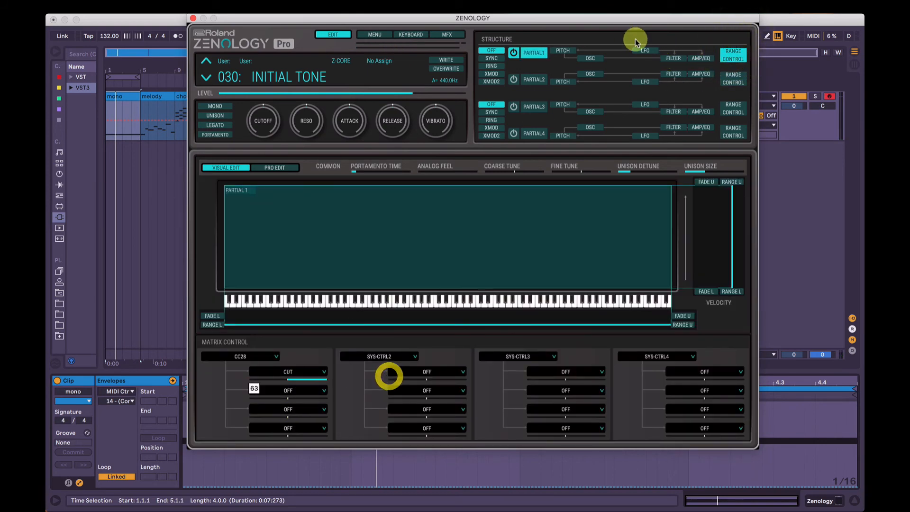
pyautogui.click(675, 60)
pyautogui.moveTo(272, 284); pyautogui.dragTo(227, 287)
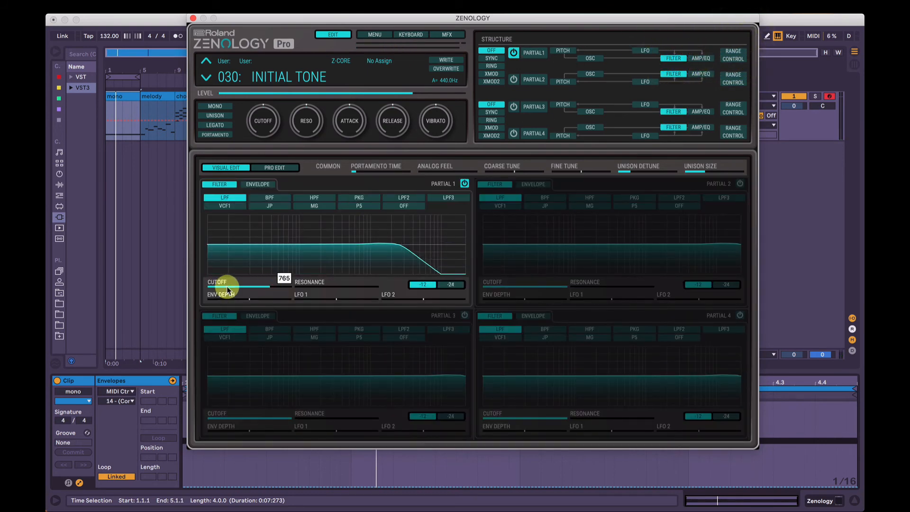
# - Assign AMP-LFO1 as CC28's second matrix destination, audition it, and set its depth to the maximum negative amount
pyautogui.click(733, 52)
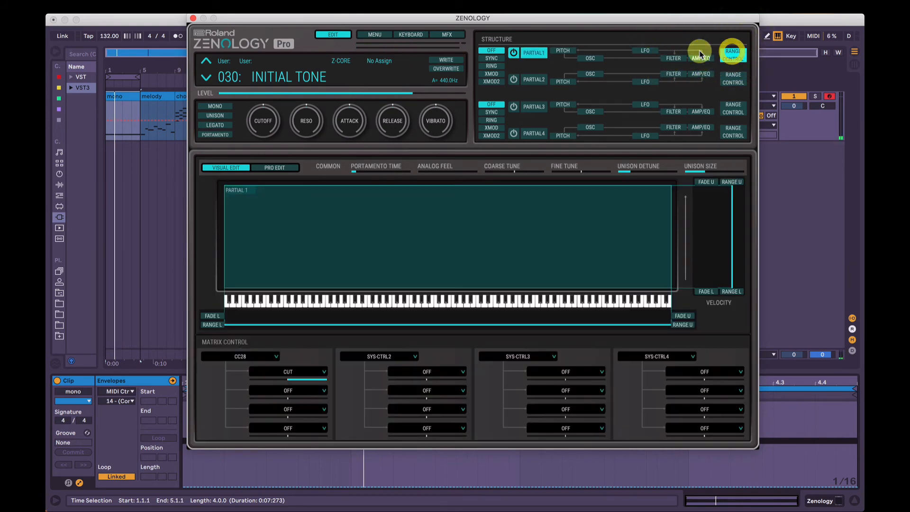
pyautogui.click(291, 390)
pyautogui.moveTo(288, 403)
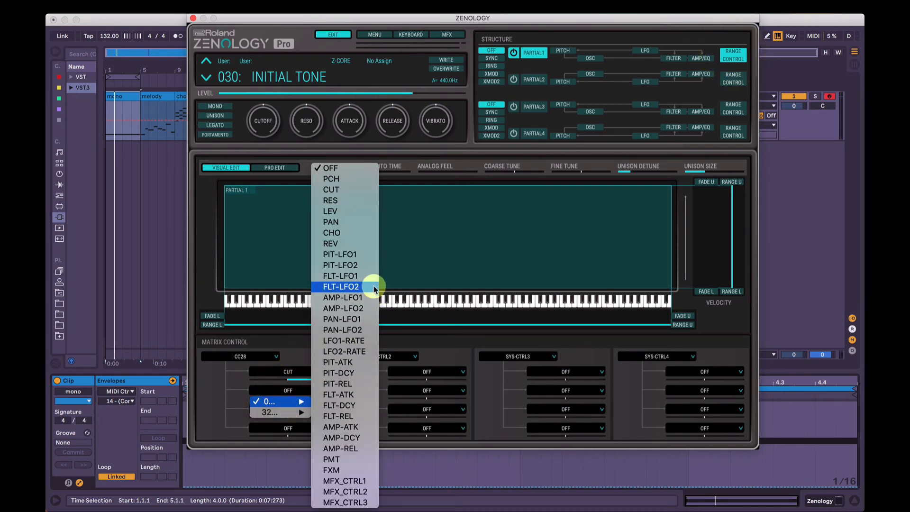
pyautogui.click(354, 299)
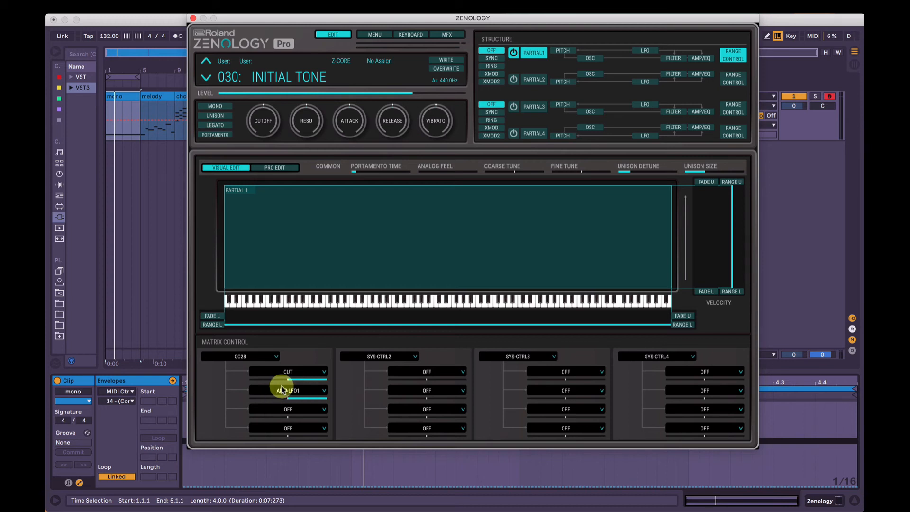
pyautogui.press('space')
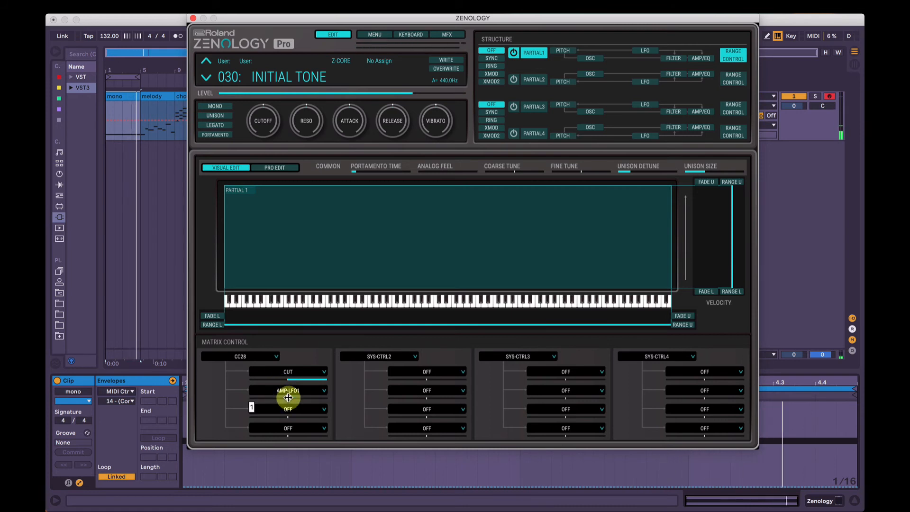
pyautogui.moveTo(288, 397); pyautogui.dragTo(225, 397)
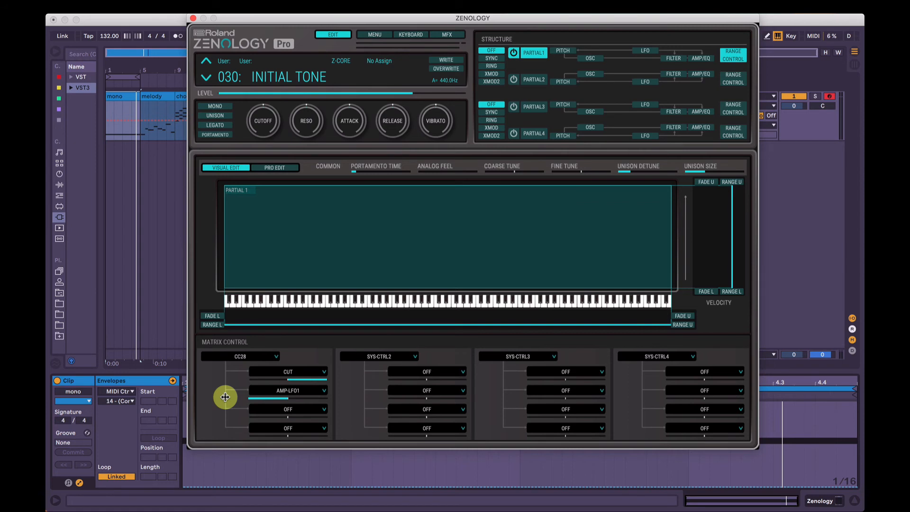
# - Audition the clip and compare depths of 63 and -63 for CC28's AMP-LFO1 destination
pyautogui.press('space')
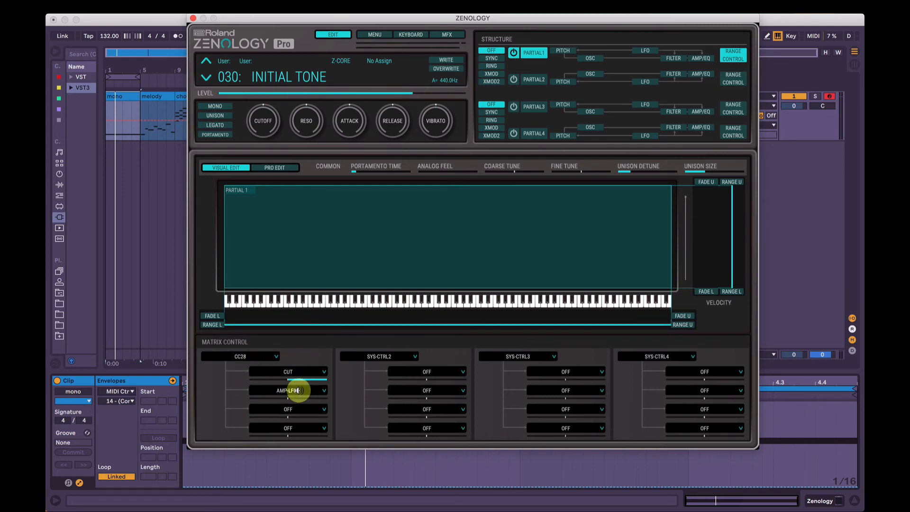
pyautogui.moveTo(286, 399); pyautogui.dragTo(356, 403)
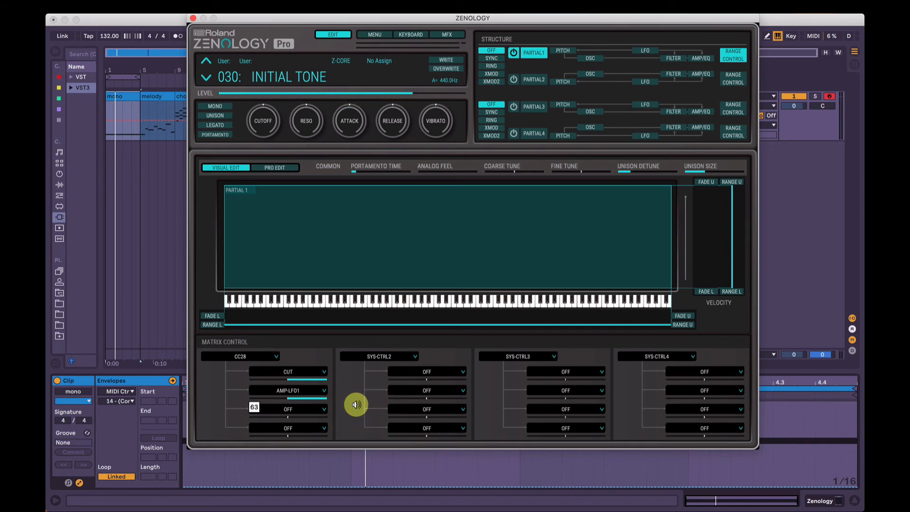
pyautogui.moveTo(260, 400); pyautogui.dragTo(221, 398)
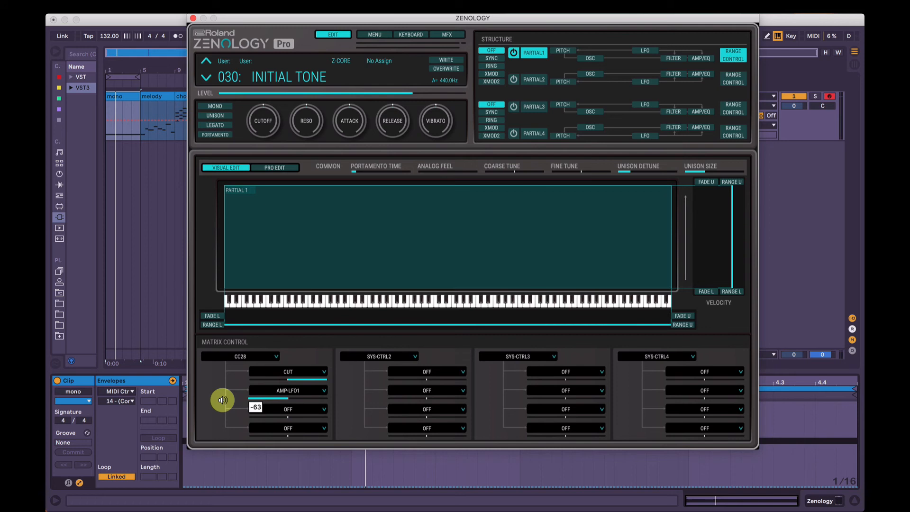
# - Switch Partial 1's LFO 1 to a sine wave, audition it, and set the AMP-LFO1 depth to 63
pyautogui.click(649, 49)
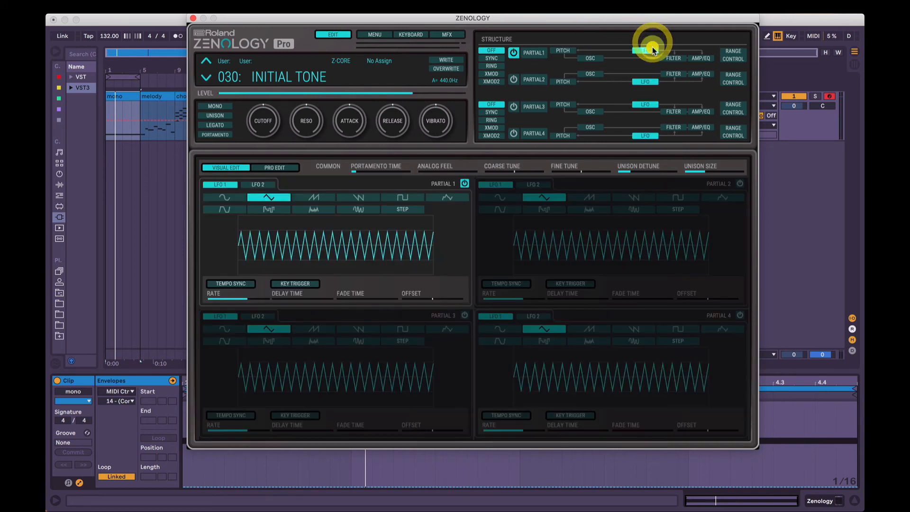
pyautogui.click(233, 198)
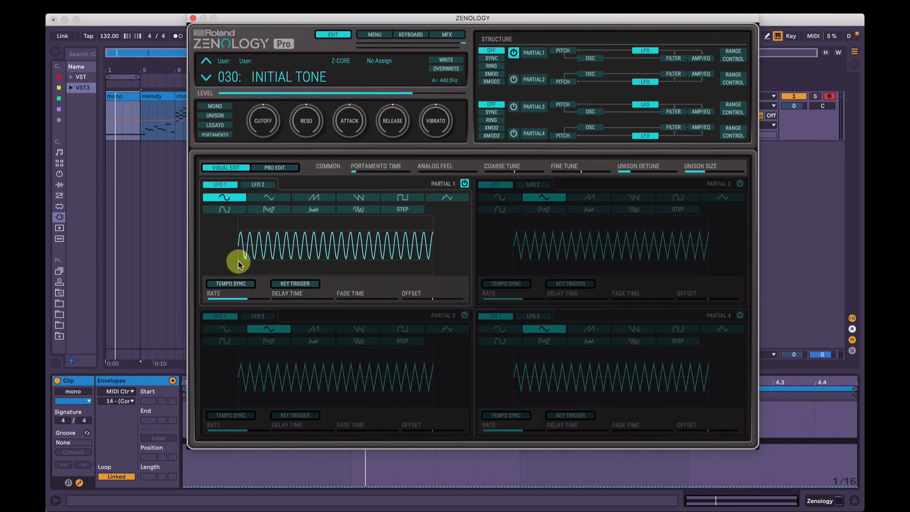
pyautogui.press('space')
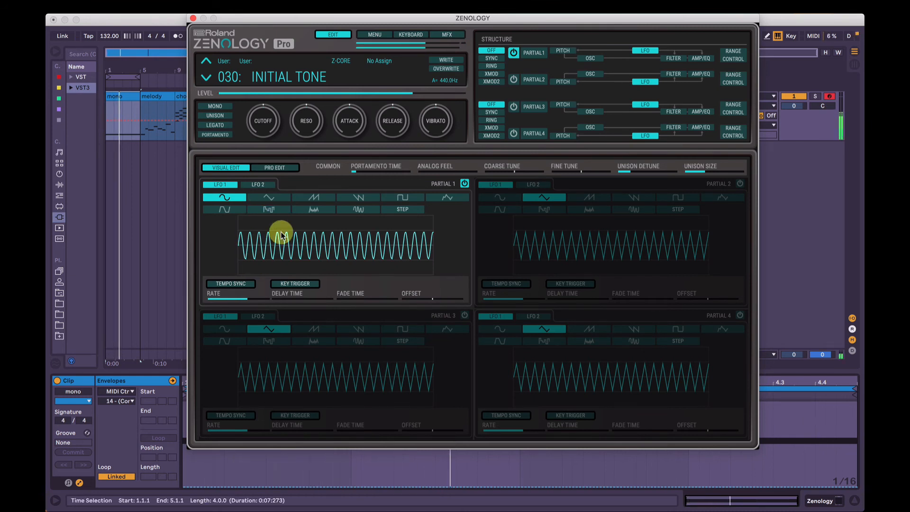
pyautogui.click(733, 55)
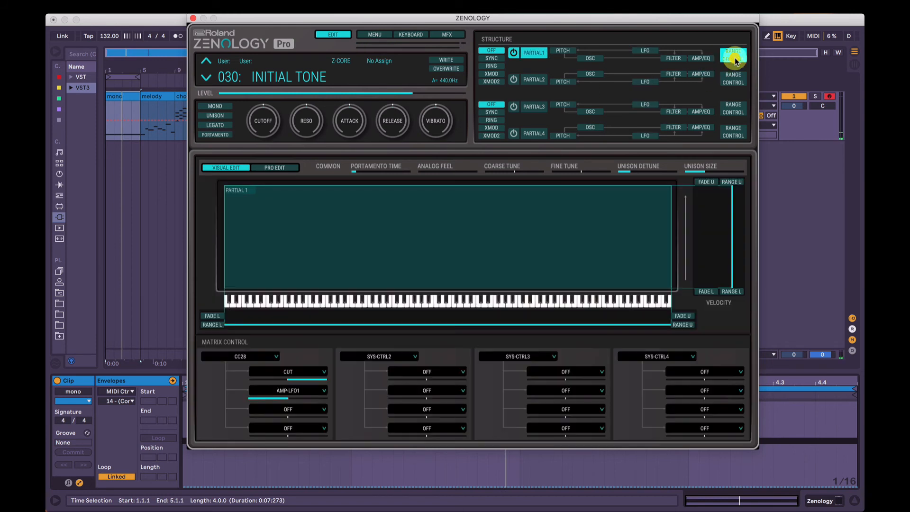
pyautogui.moveTo(312, 392); pyautogui.dragTo(371, 404)
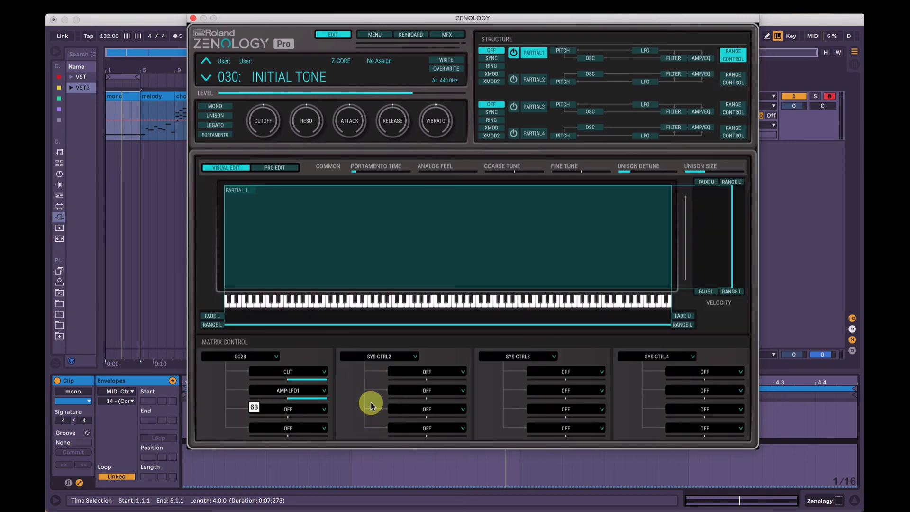
# - Change CC28's second matrix destination to PAN, audition it with depth 0, and raise its depth to the positive maximum
pyautogui.click(322, 391)
pyautogui.moveTo(303, 403)
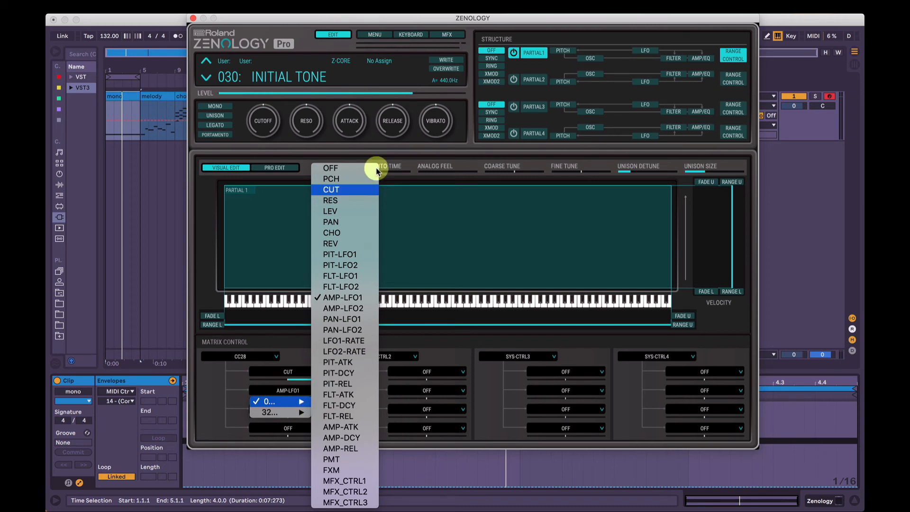
pyautogui.click(339, 223)
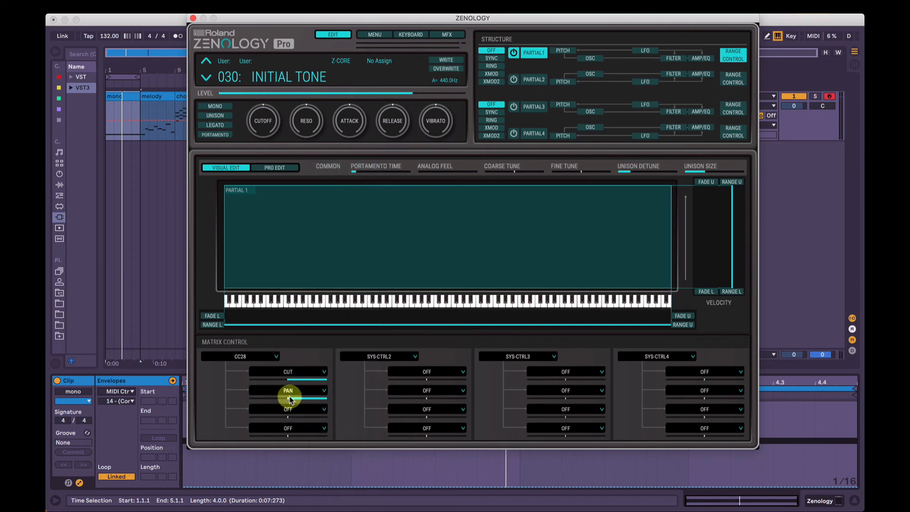
pyautogui.moveTo(288, 399); pyautogui.dragTo(288, 400)
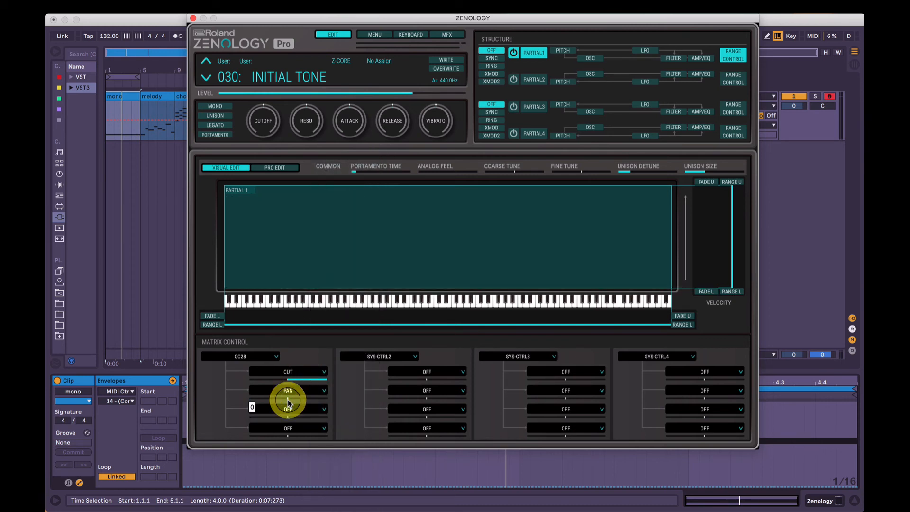
pyautogui.press('space')
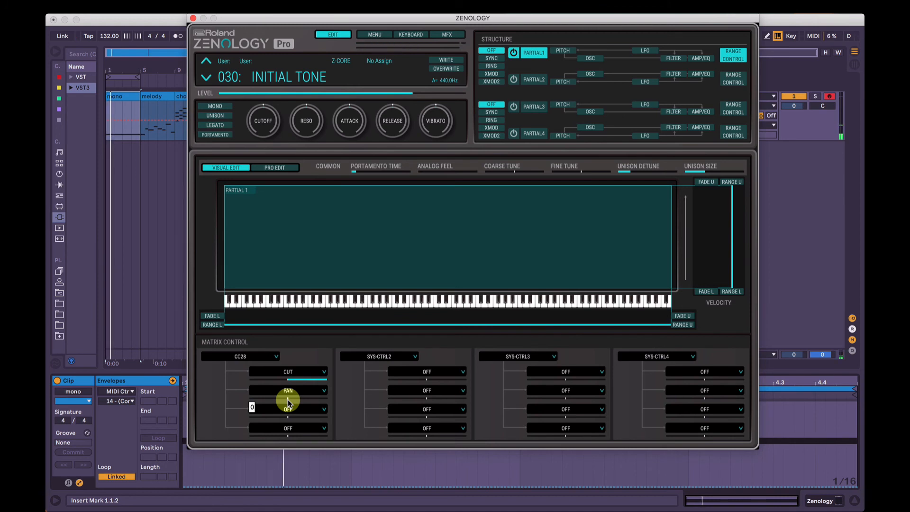
pyautogui.moveTo(289, 399); pyautogui.dragTo(327, 397)
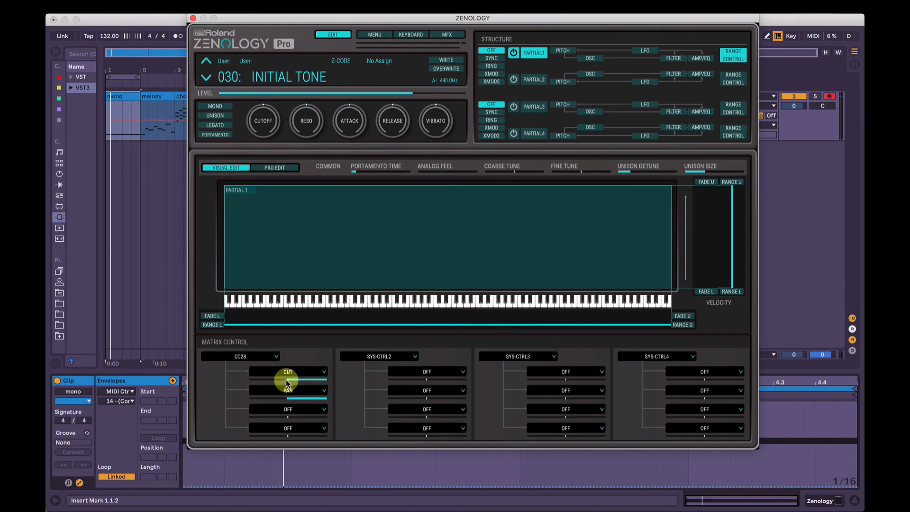
# - Open Partial 1's filter cutoff fully and reset the depth of CC28's CUT destination to the centre
pyautogui.click(663, 64)
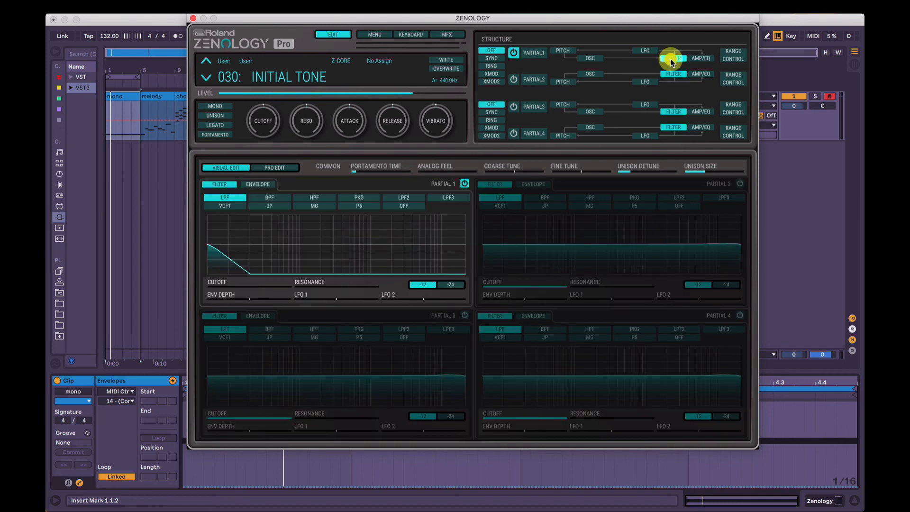
pyautogui.click(504, 262)
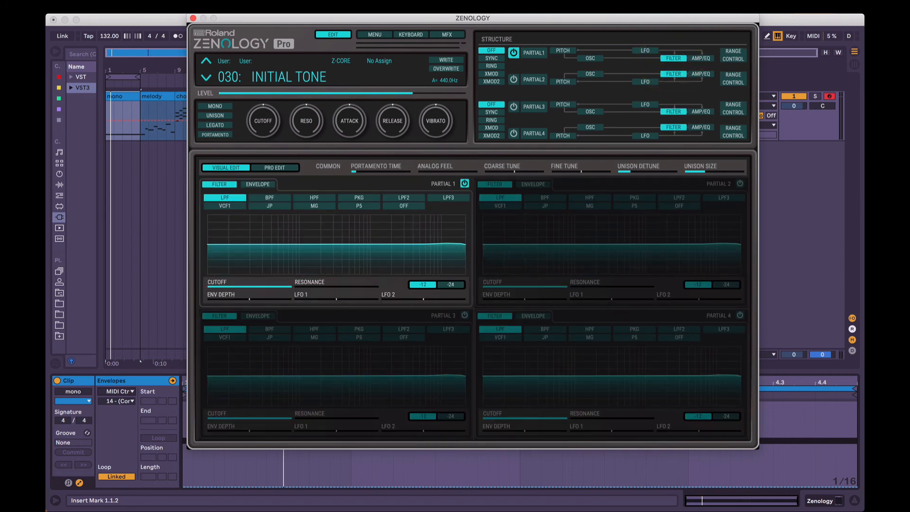
pyautogui.click(733, 54)
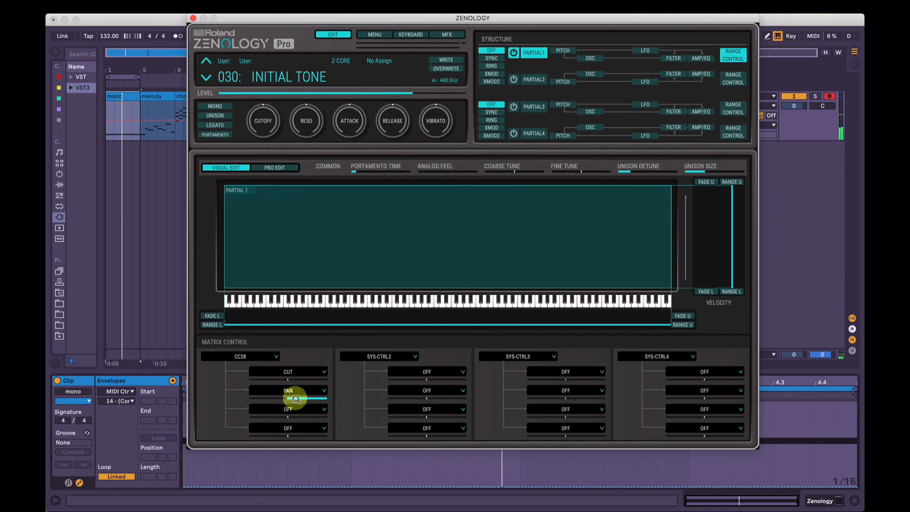
# - Audition PAN at its maximum negative depth, and set the depths of both PAN and CUT to the positive maximum
pyautogui.moveTo(287, 400); pyautogui.dragTo(211, 402)
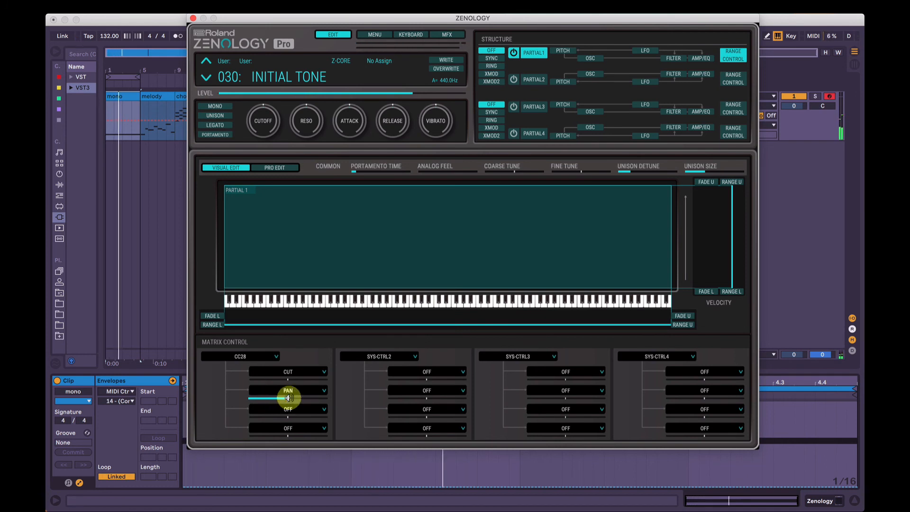
pyautogui.moveTo(289, 397); pyautogui.dragTo(379, 411)
pyautogui.moveTo(295, 381); pyautogui.dragTo(374, 381)
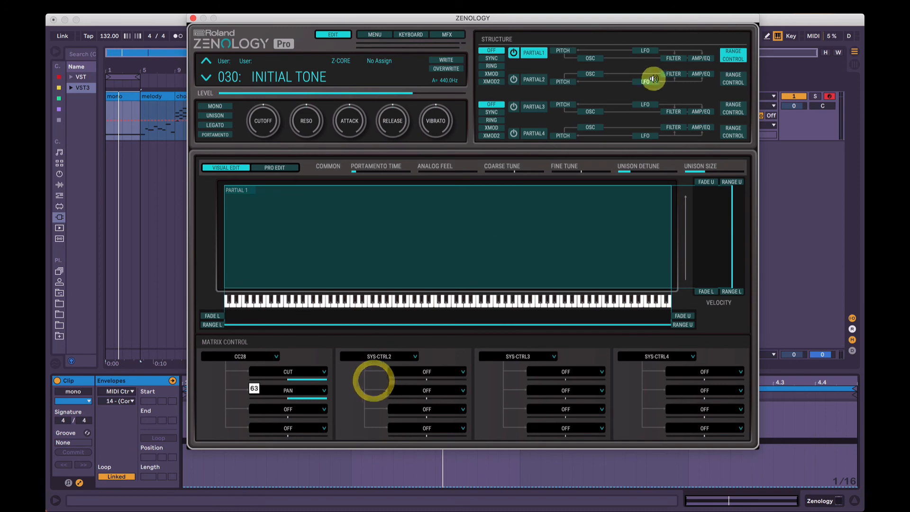
# - Lower Partial 1's filter cutoff, audition the clip, and reduce the depth of CC28's CUT destination to 18
pyautogui.click(674, 59)
pyautogui.moveTo(301, 252); pyautogui.dragTo(106, 256)
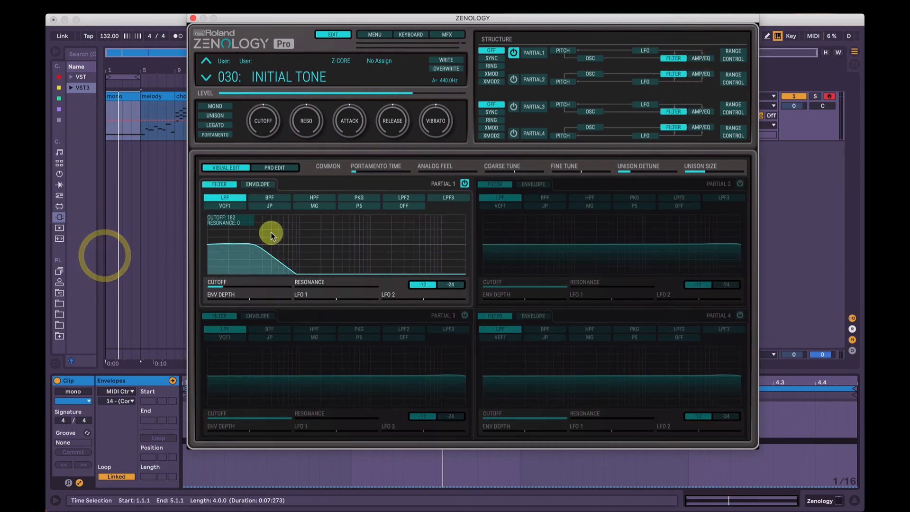
pyautogui.click(733, 55)
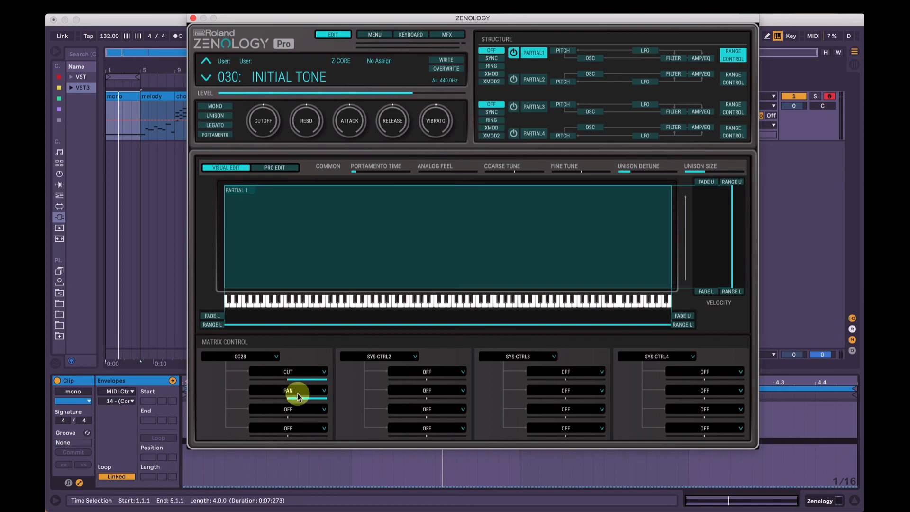
pyautogui.press('space')
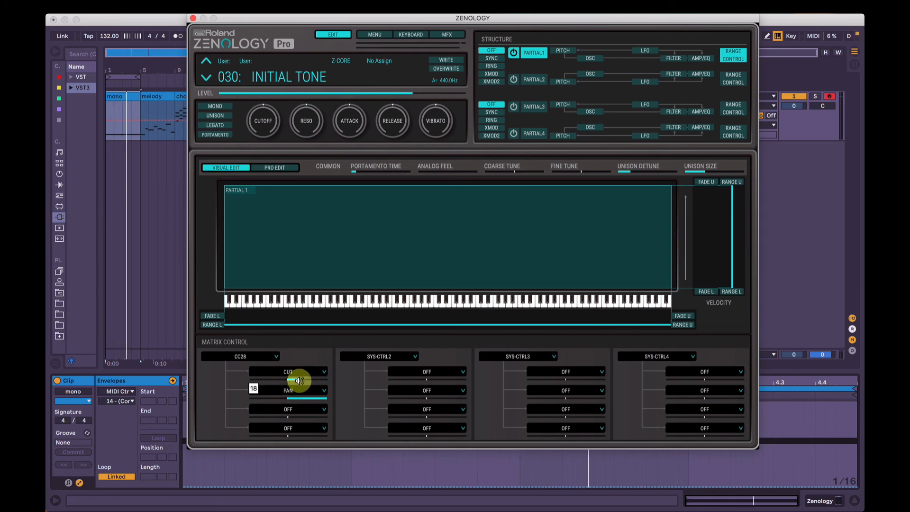
# - Set Partial 1's filter cutoff to about mid-range and assign PIT_DEPTH as CC28's third matrix destination
pyautogui.click(672, 59)
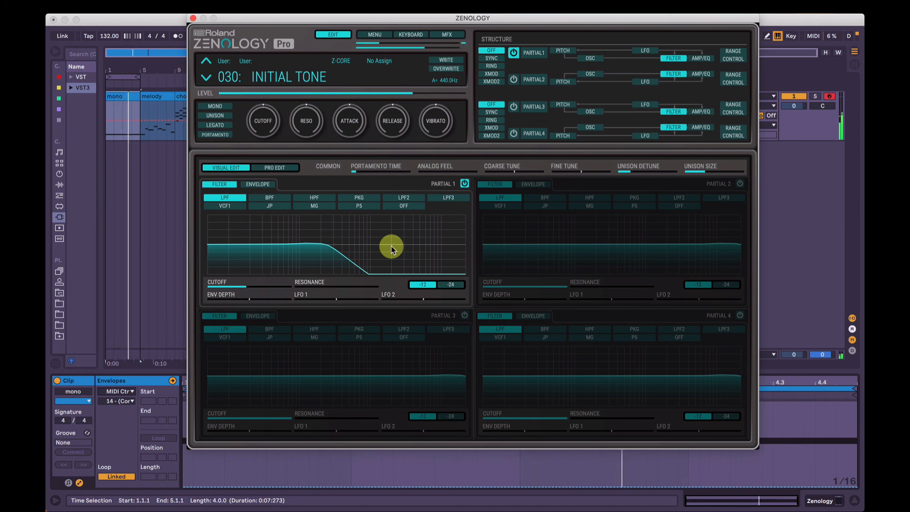
pyautogui.click(726, 52)
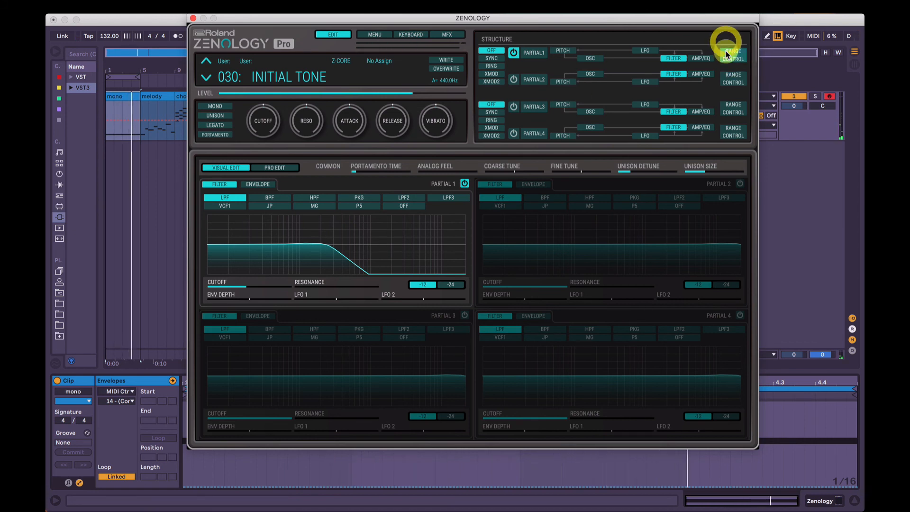
pyautogui.click(288, 409)
pyautogui.moveTo(290, 432)
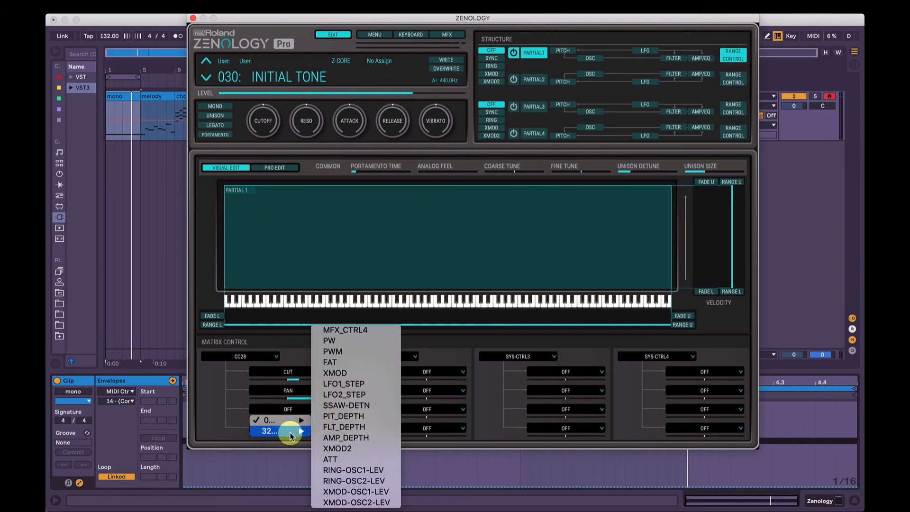
pyautogui.click(329, 417)
# - Shape Partial 1's pitch envelope with L2 at 511 and T3 at 446, and audition it with ENV DEPTH at 100
pyautogui.click(563, 51)
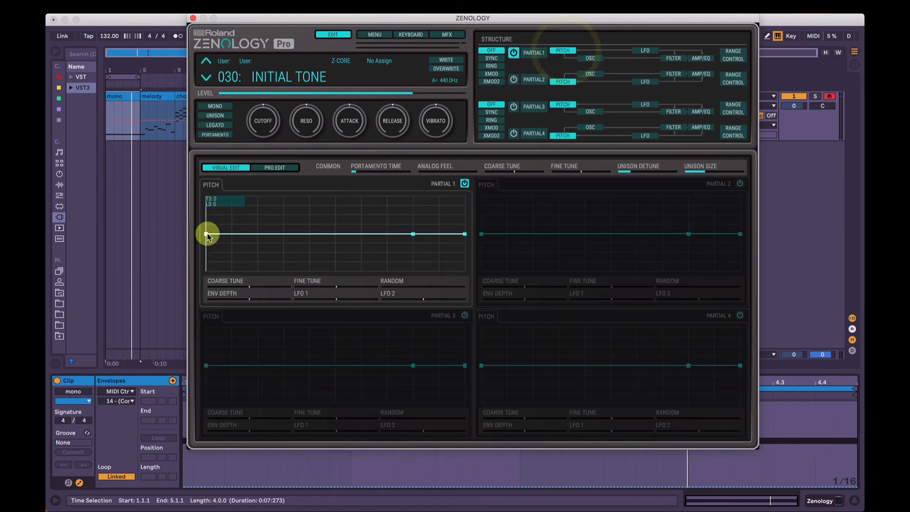
pyautogui.moveTo(207, 234); pyautogui.dragTo(206, 163)
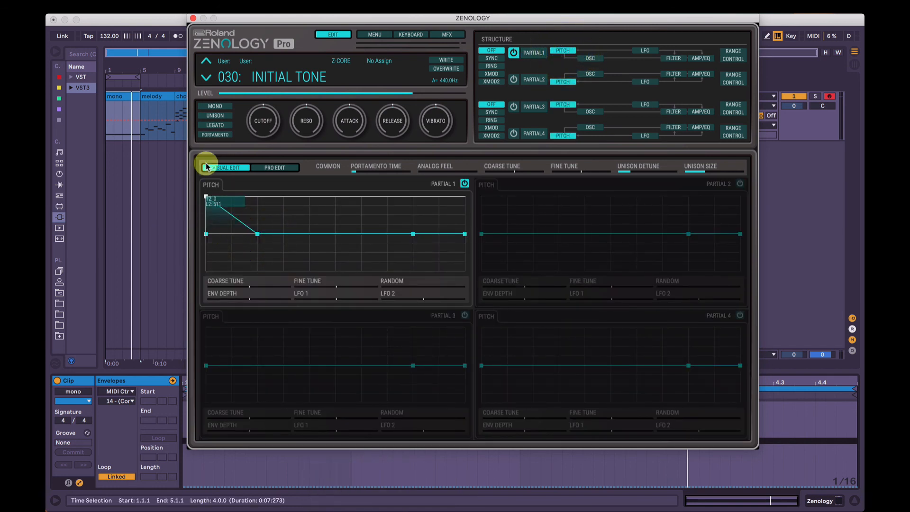
pyautogui.moveTo(256, 235); pyautogui.dragTo(233, 238)
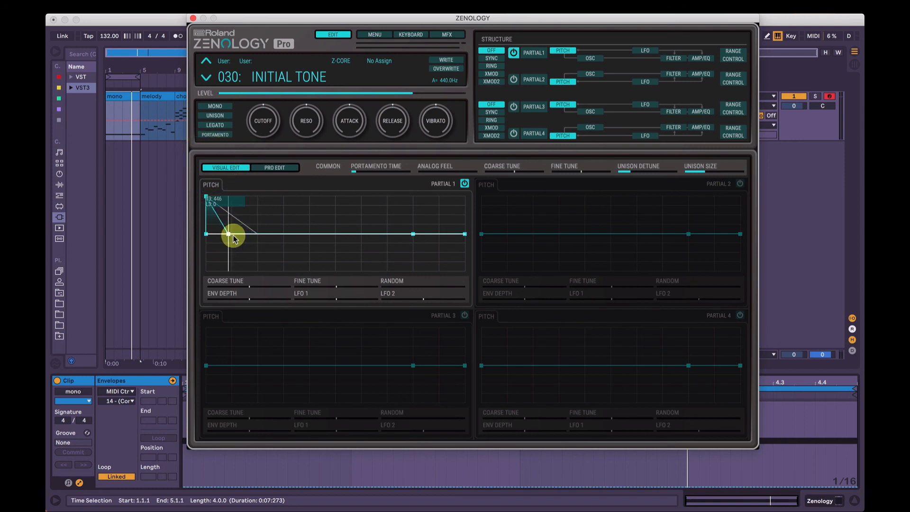
pyautogui.press('space')
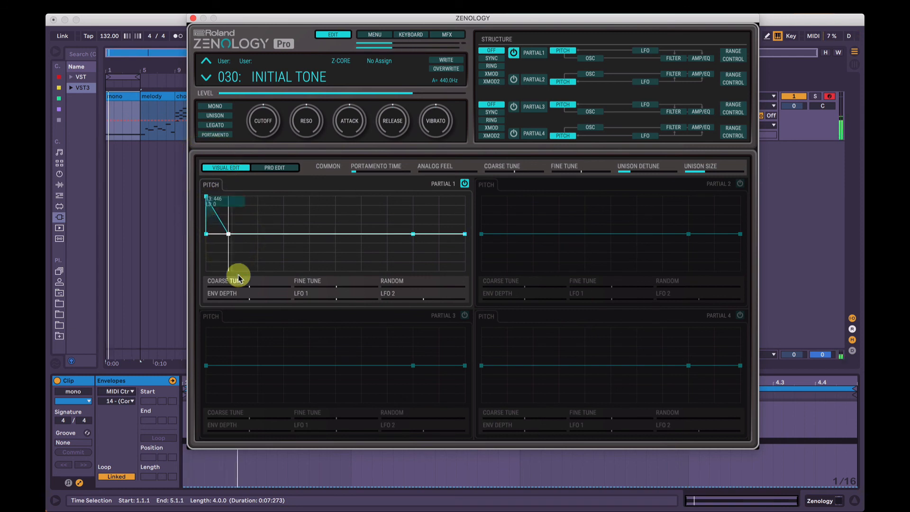
pyautogui.moveTo(250, 299); pyautogui.dragTo(327, 309)
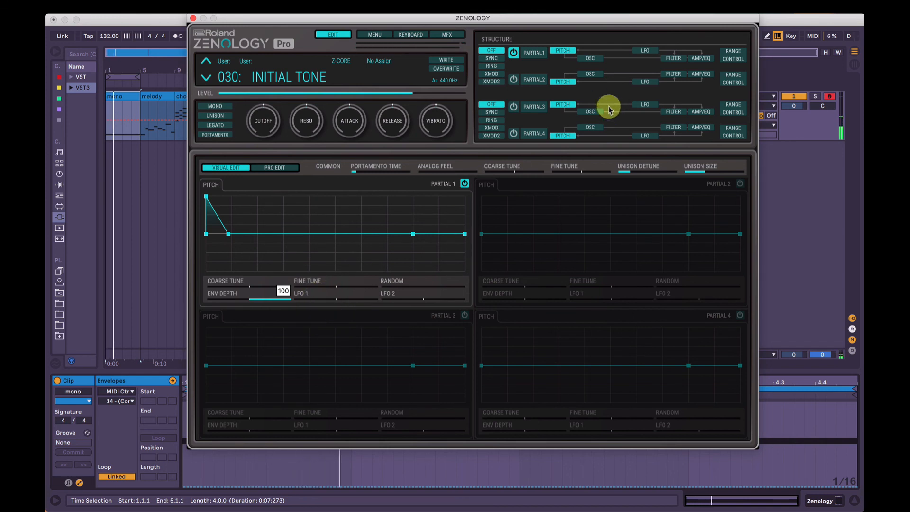
# - Open Partial 1's filter cutoff fully and reset the pitch ENV DEPTH to 0
pyautogui.click(666, 58)
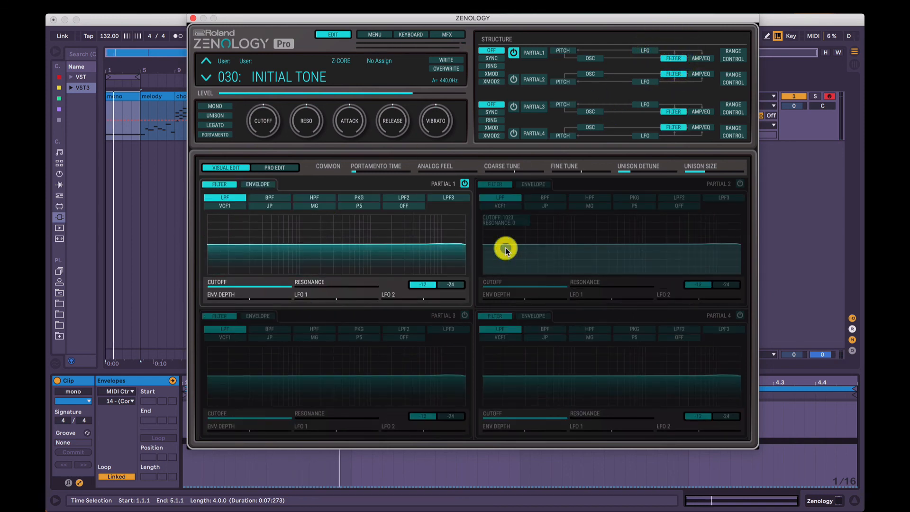
pyautogui.click(562, 51)
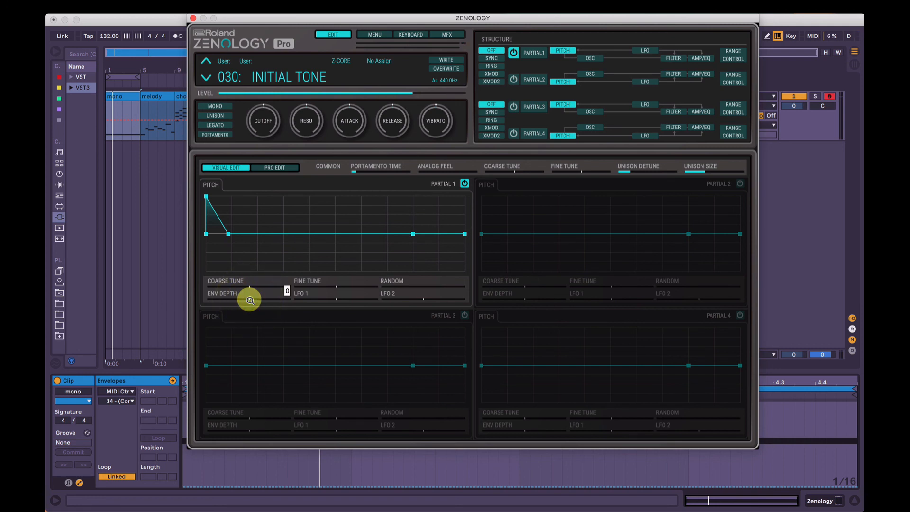
# - Set the depth of CC28's PIT_DEPTH destination to 63, audition it, and reduce the PAN depth to 1
pyautogui.click(752, 59)
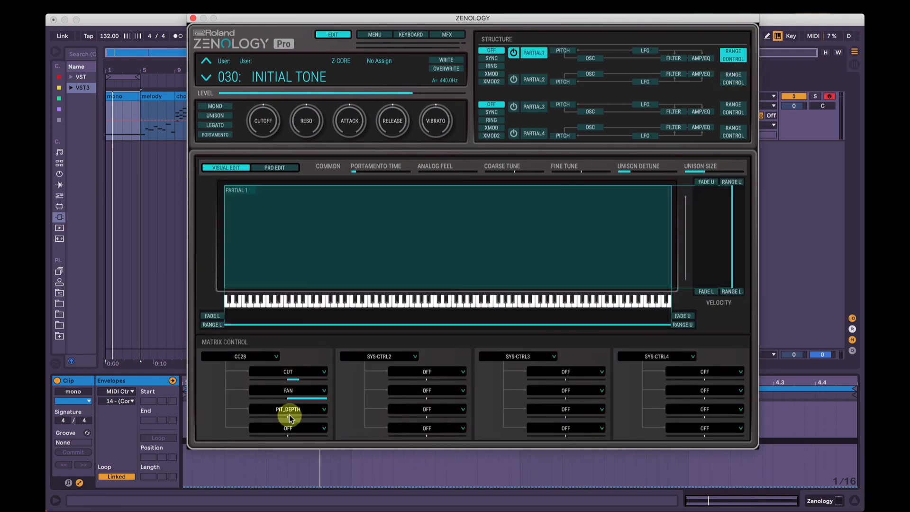
pyautogui.moveTo(290, 420); pyautogui.dragTo(383, 436)
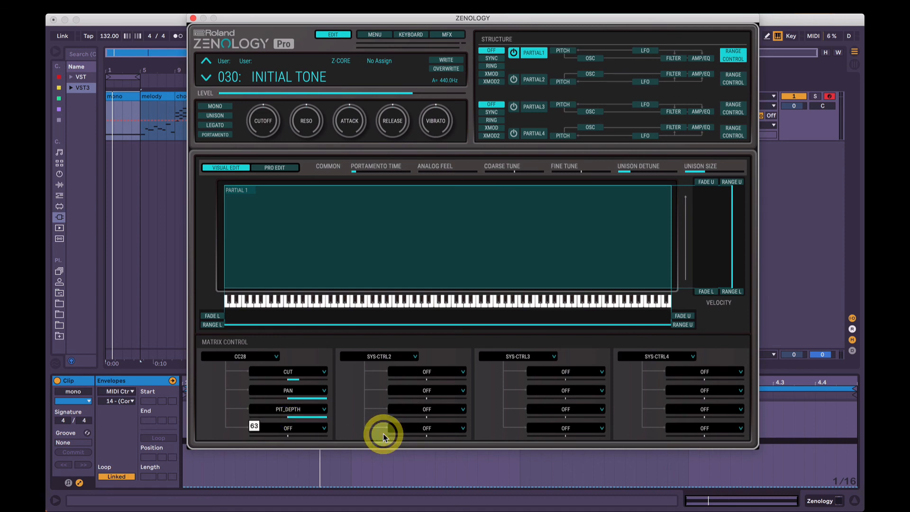
pyautogui.press('space')
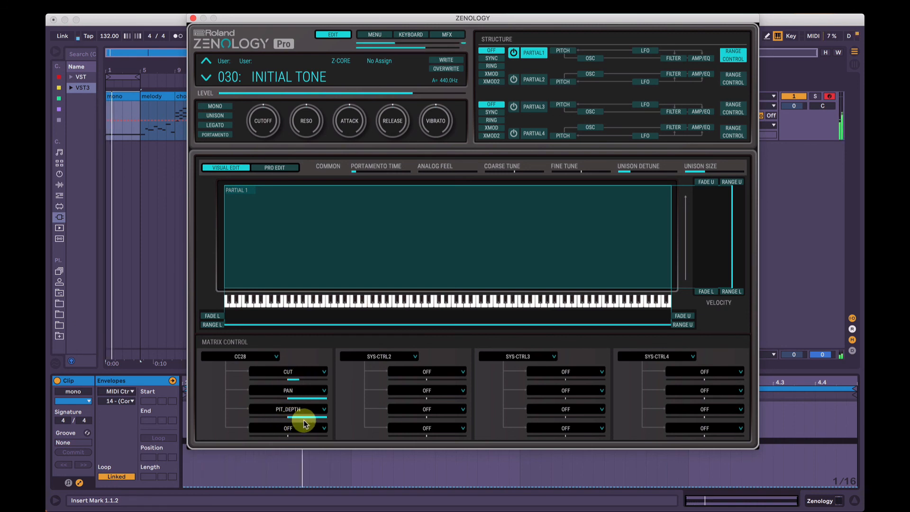
pyautogui.click(290, 399)
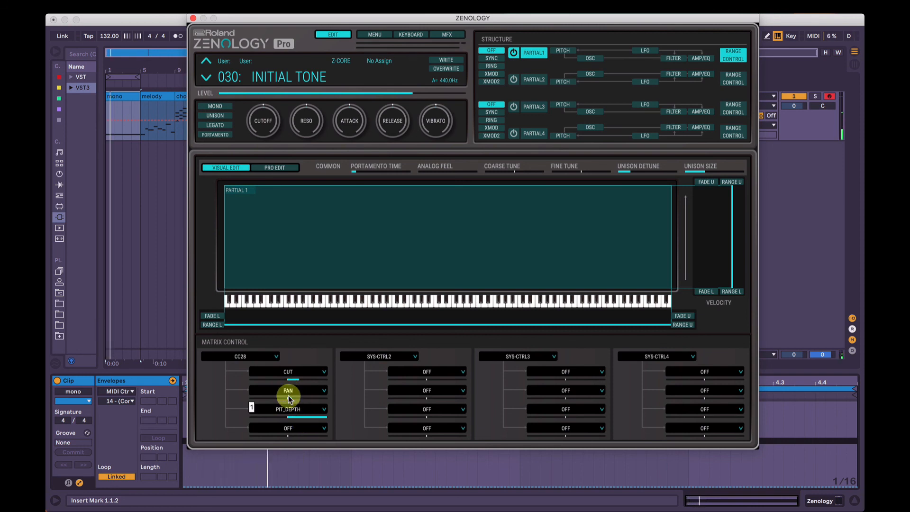
# - Assign FLT-LFO1 as CC28's fourth matrix destination and set its depth to 63
pyautogui.click(287, 398)
pyautogui.press('space')
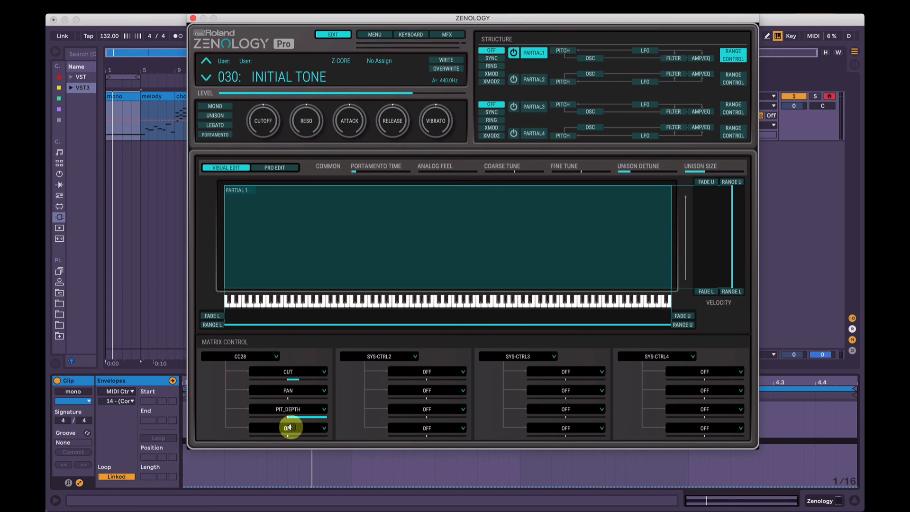
pyautogui.click(290, 427)
pyautogui.moveTo(281, 440)
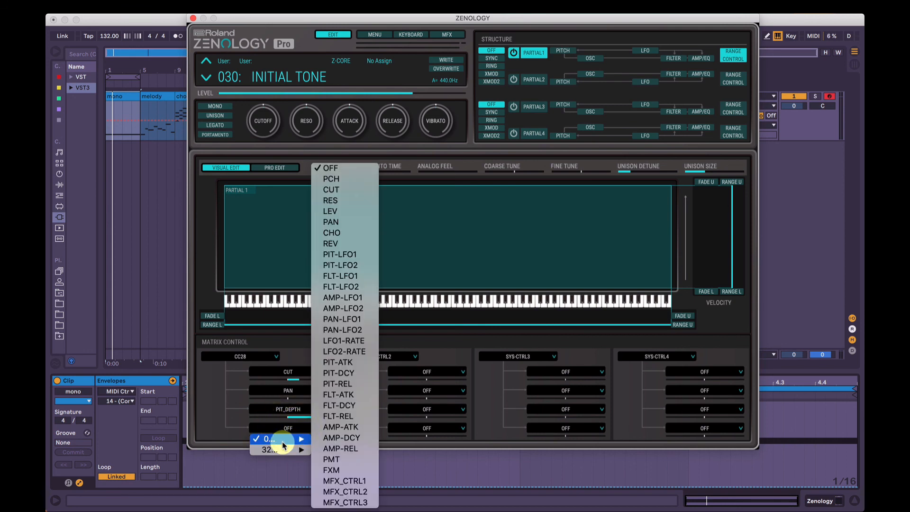
pyautogui.click(351, 277)
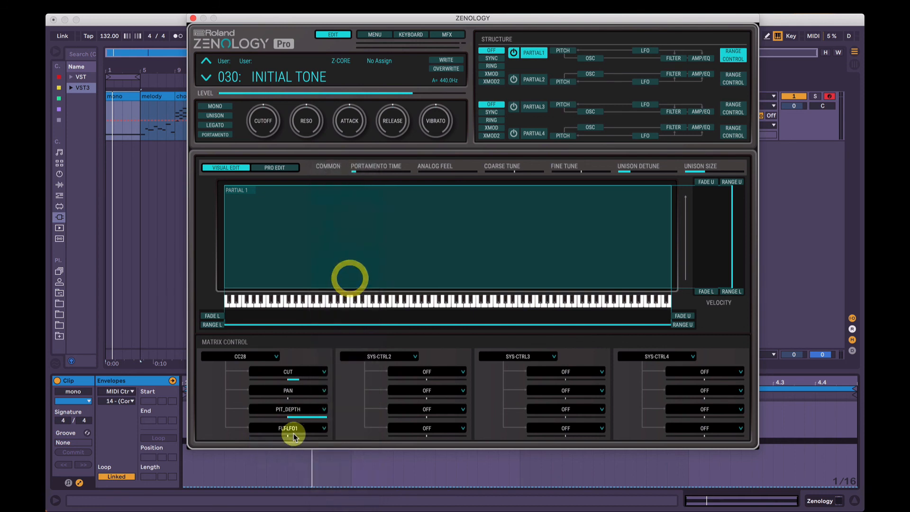
pyautogui.click(357, 440)
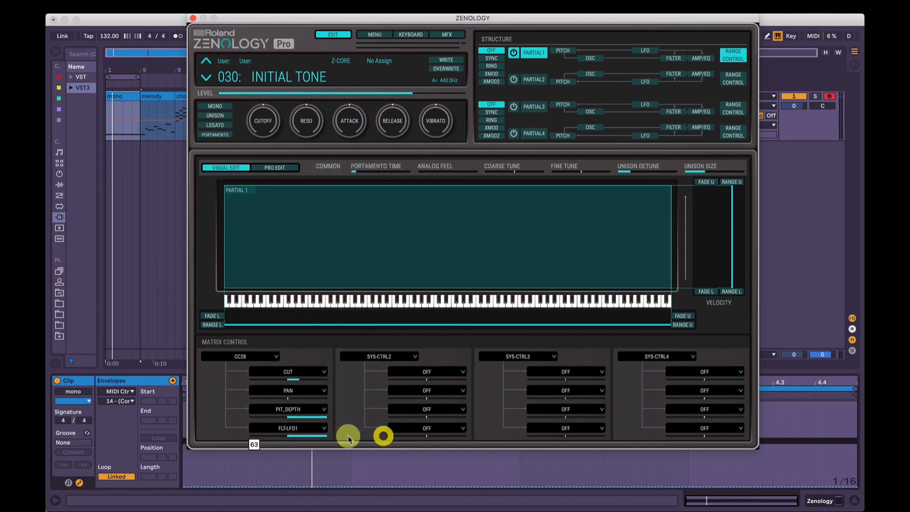
# - Audition the CC28 modulation and lower Partial 1's filter cutoff to about mid-range
pyautogui.press('space')
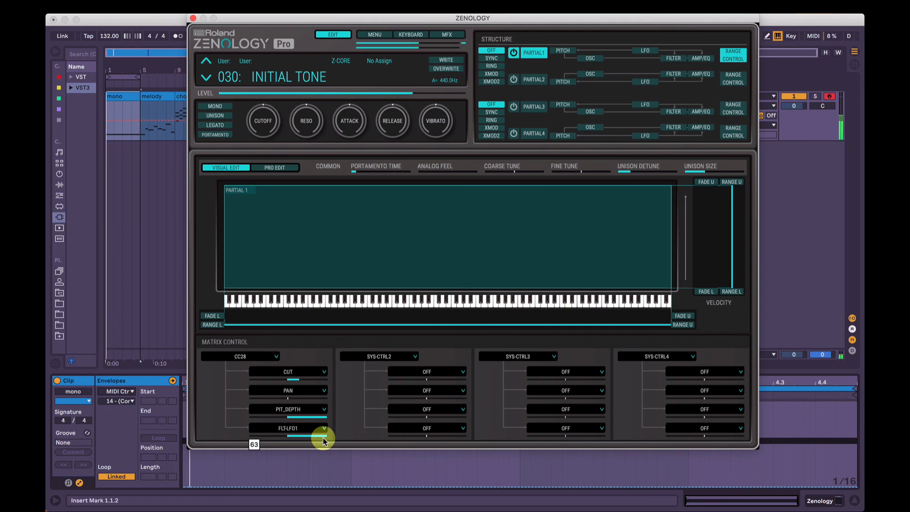
pyautogui.click(674, 57)
pyautogui.moveTo(452, 247); pyautogui.dragTo(326, 259)
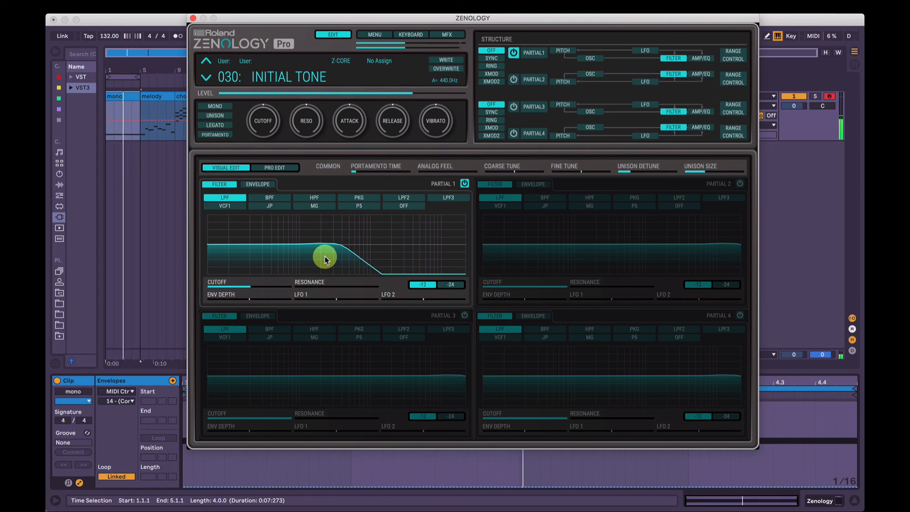
# - Return to Partial 1's matrix control and set the second slot's source to CC28
pyautogui.click(733, 55)
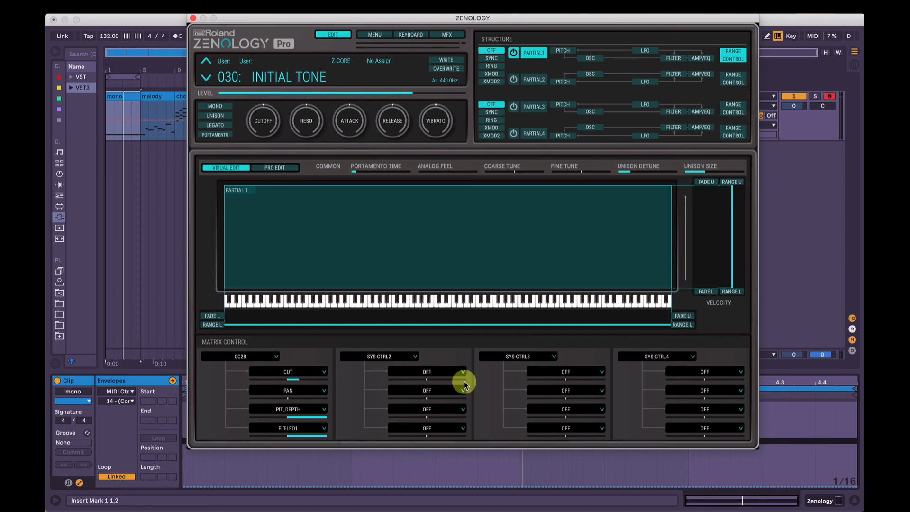
pyautogui.click(342, 356)
pyautogui.moveTo(378, 388)
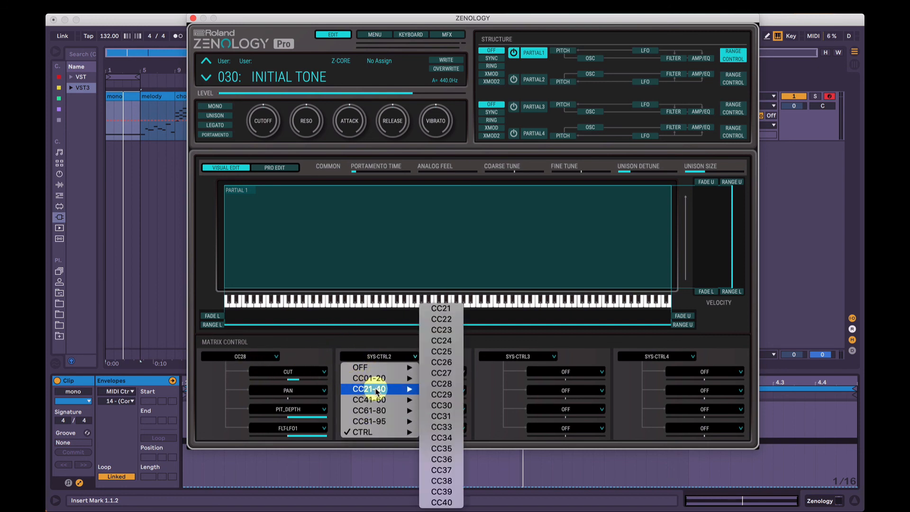
pyautogui.click(459, 382)
pyautogui.click(443, 370)
pyautogui.click(442, 368)
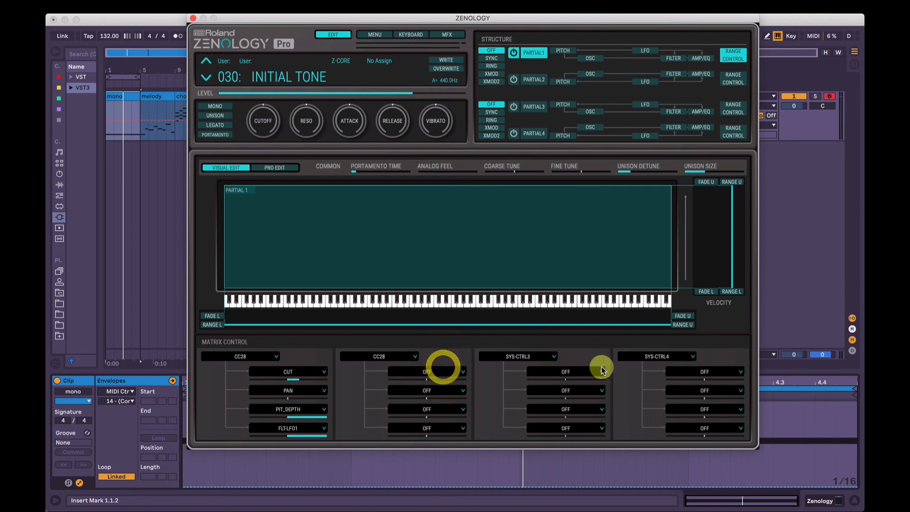
# - Set the sources of the third and fourth matrix control slots to CC28
pyautogui.click(516, 356)
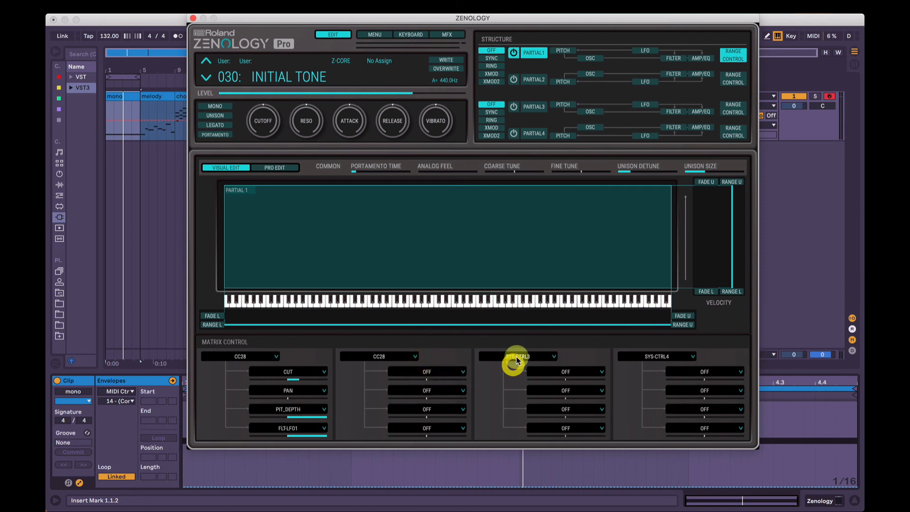
pyautogui.moveTo(512, 389)
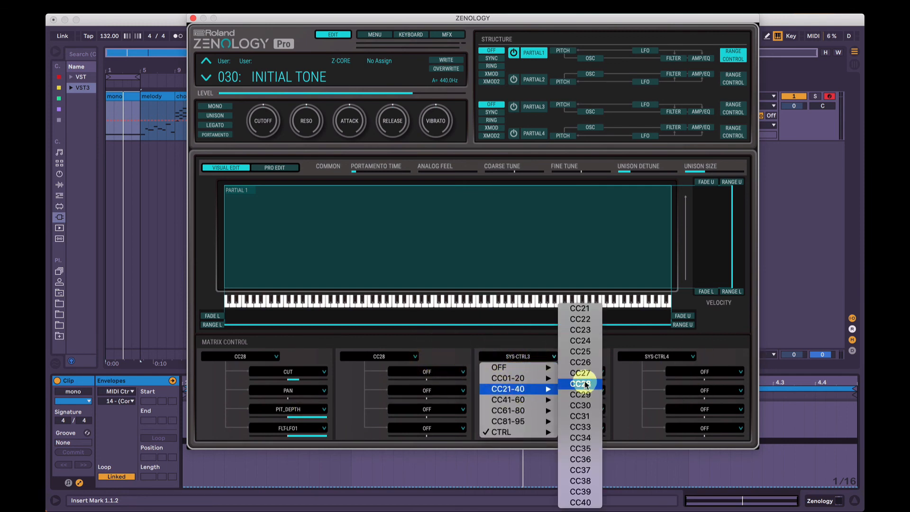
pyautogui.click(584, 379)
pyautogui.click(640, 356)
pyautogui.moveTo(641, 387)
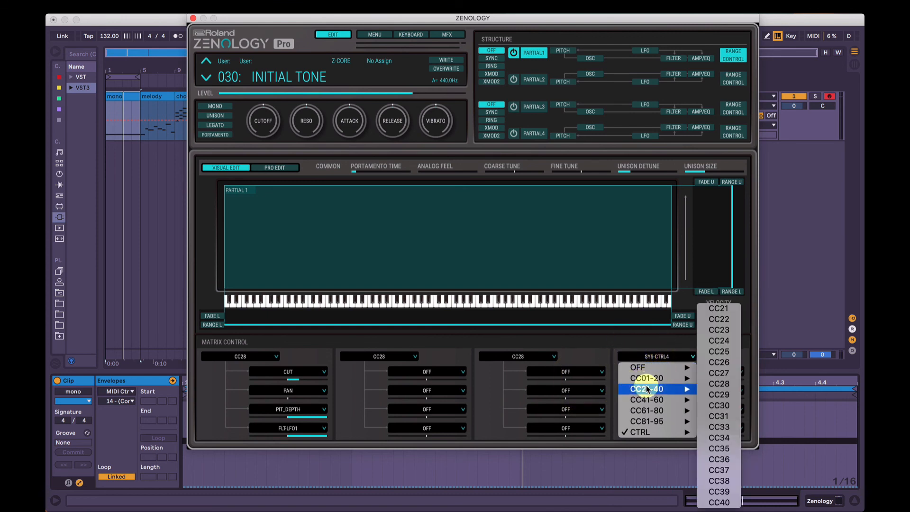
pyautogui.click(710, 385)
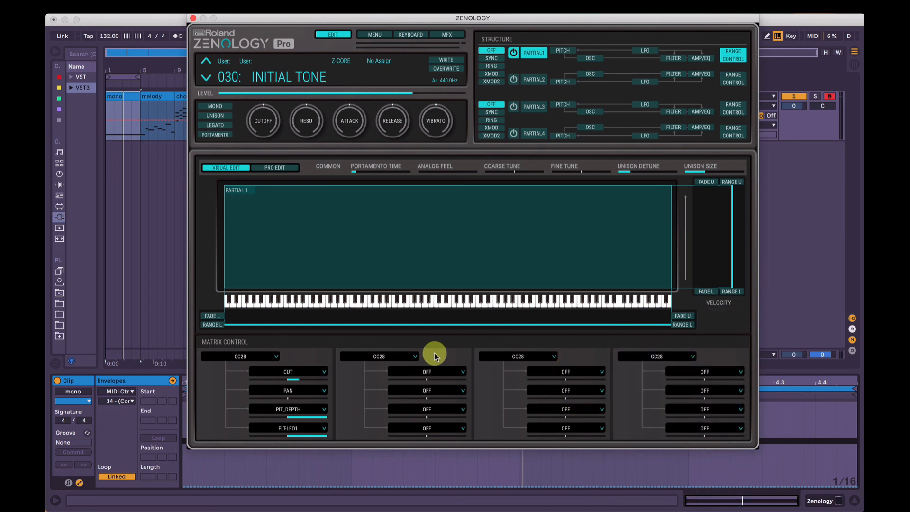